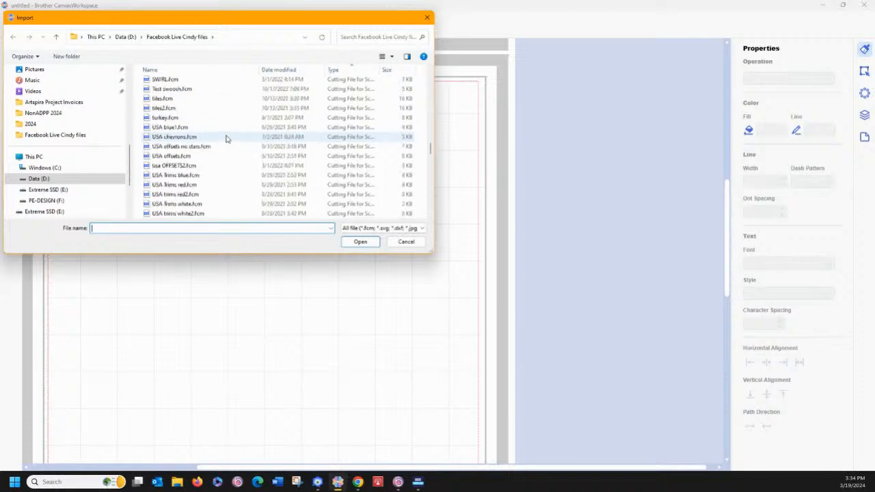
{"action": "scroll", "coordinate": [226, 137], "scroll_direction": "down", "scroll_amount": 8}
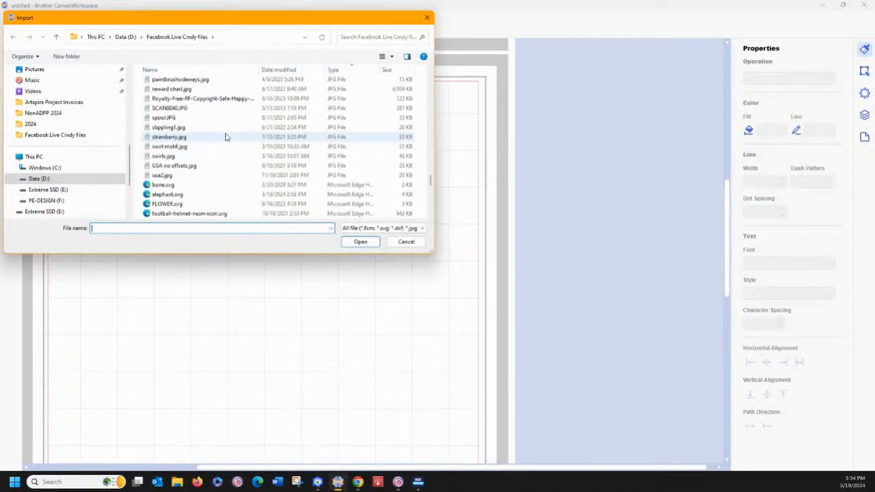
Import the strawberry SVG artwork from the Facebook Live Cindy files folder
{"action": "left_click", "coordinate": [171, 194]}
{"action": "left_click", "coordinate": [361, 242]}
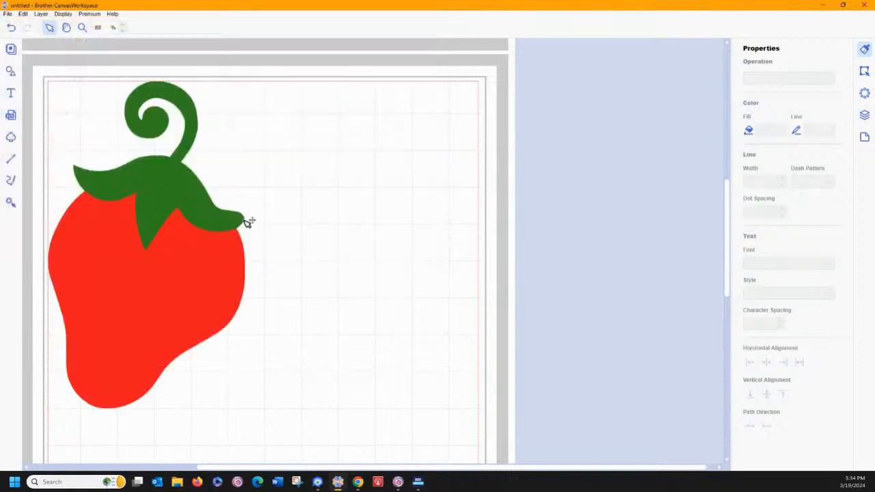
Move all the strawberry pieces together away from the mat's edge toward its middle
{"action": "left_click_drag", "start_coordinate": [46, 79], "coordinate": [275, 424]}
{"action": "left_click_drag", "start_coordinate": [196, 332], "coordinate": [259, 342]}
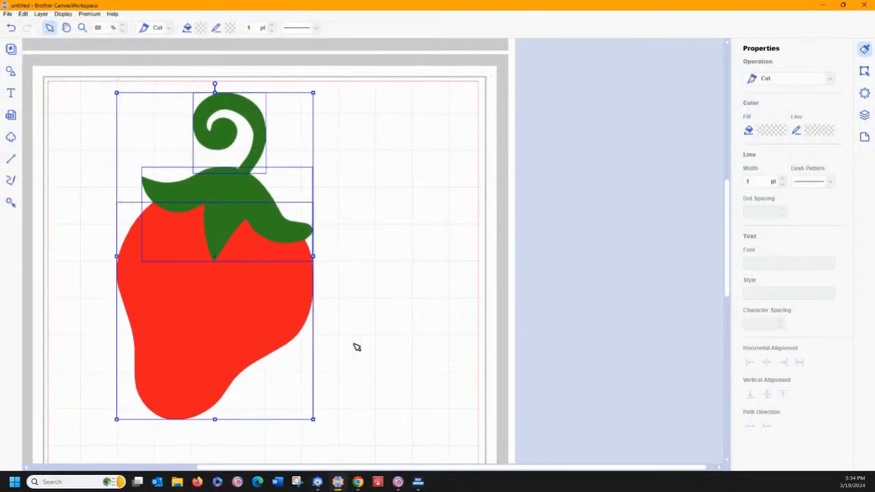
{"action": "left_click", "coordinate": [352, 340]}
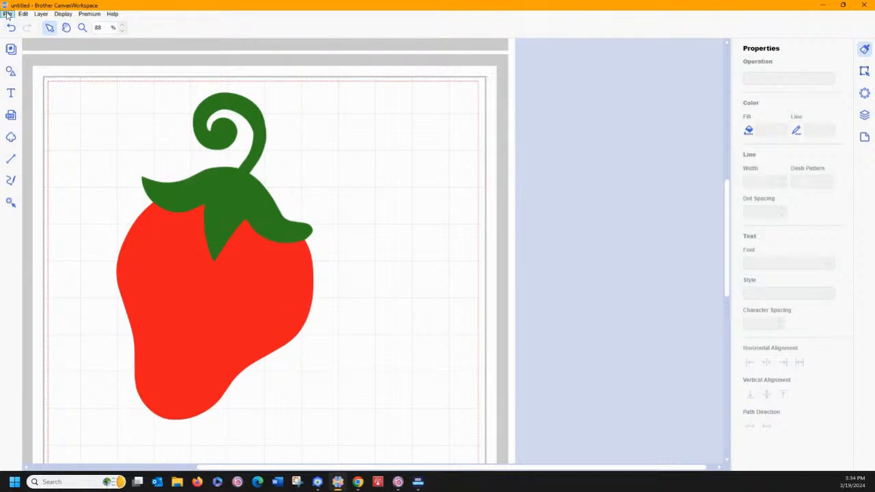
Separate the strawberry pieces by moving the red body down and the curled stem slightly up from the green cap
{"action": "left_click_drag", "start_coordinate": [149, 239], "coordinate": [152, 268]}
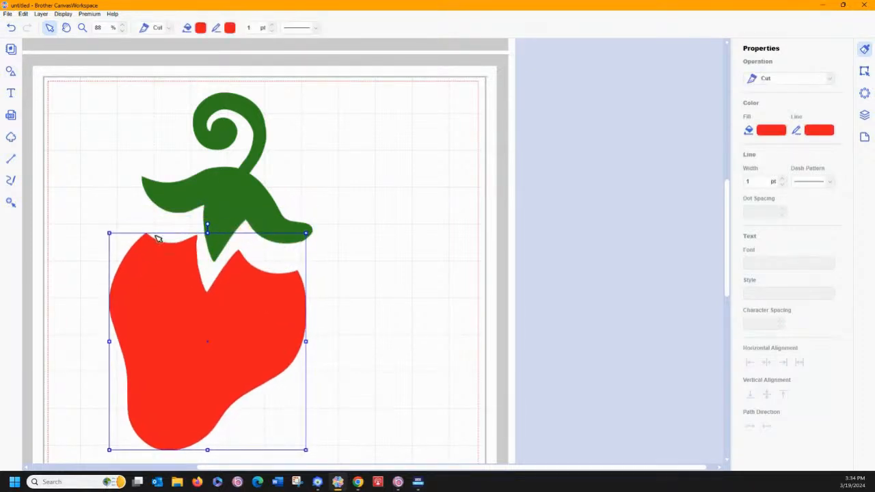
{"action": "left_click_drag", "start_coordinate": [266, 160], "coordinate": [267, 153]}
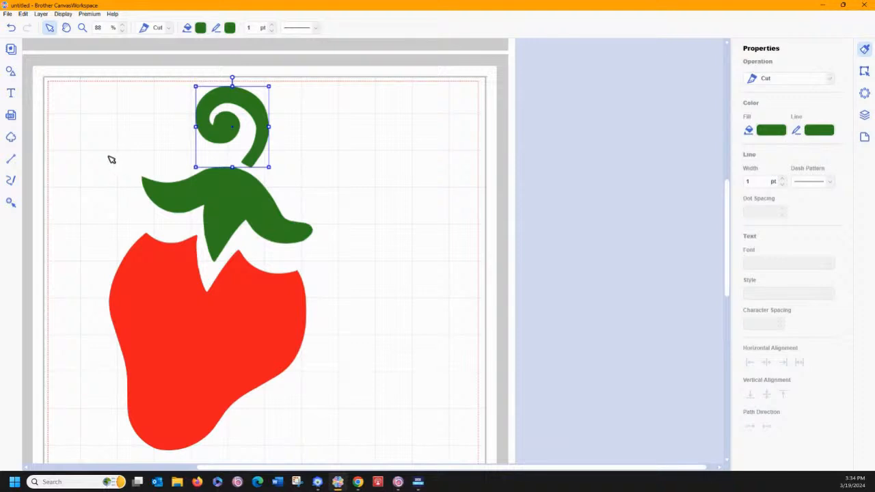
Set the red strawberry body's fill to transparent, leaving only its outline
{"action": "left_click", "coordinate": [145, 295]}
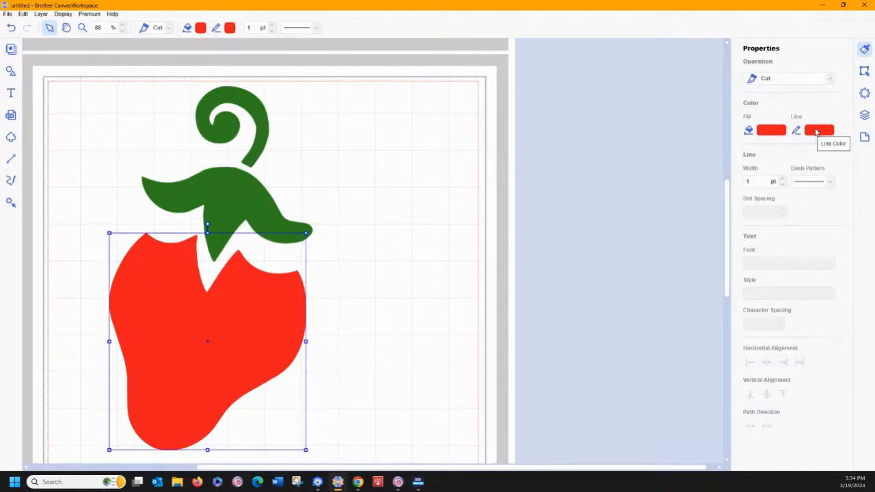
{"action": "left_click", "coordinate": [770, 131]}
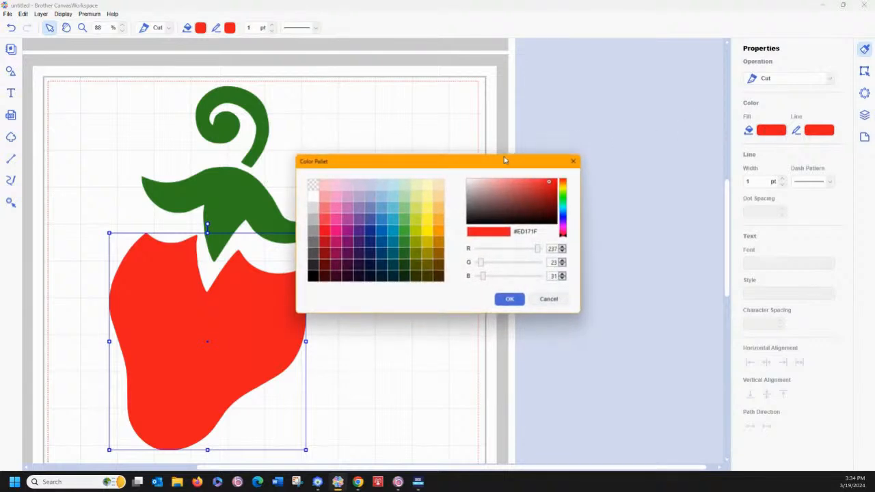
{"action": "left_click", "coordinate": [310, 186]}
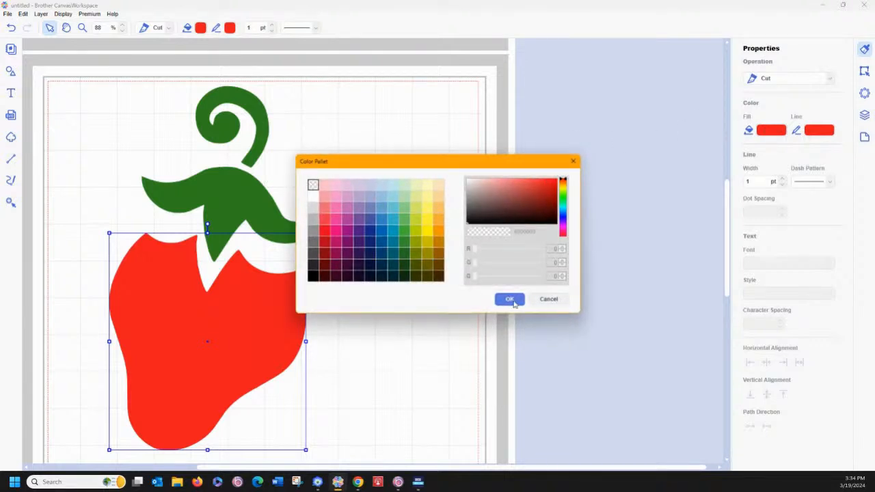
{"action": "left_click", "coordinate": [510, 299]}
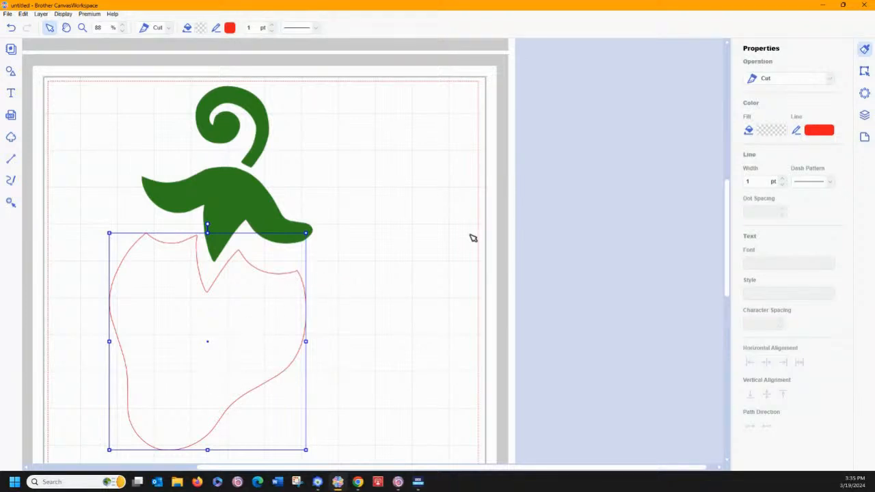
{"action": "left_click", "coordinate": [770, 134]}
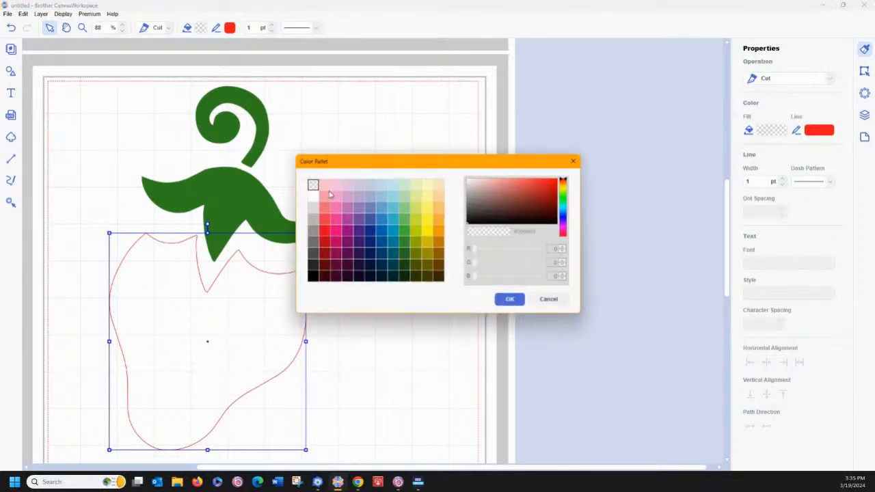
{"action": "left_click", "coordinate": [326, 223]}
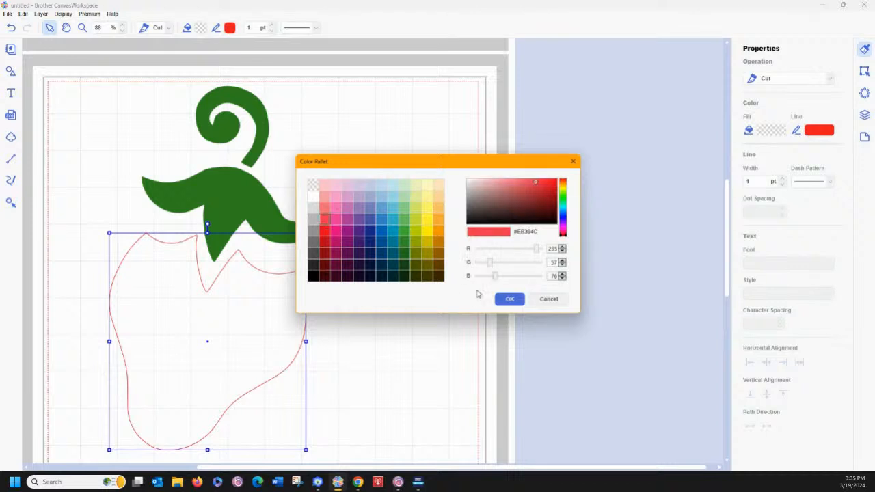
{"action": "left_click", "coordinate": [549, 299]}
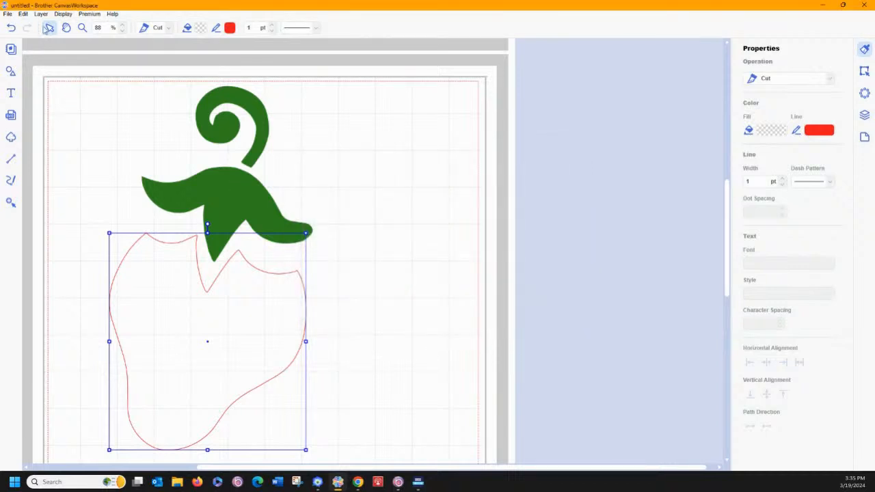
Undo the body's fill removal and the separate moves of the stem and the red body
{"action": "left_click", "coordinate": [11, 28]}
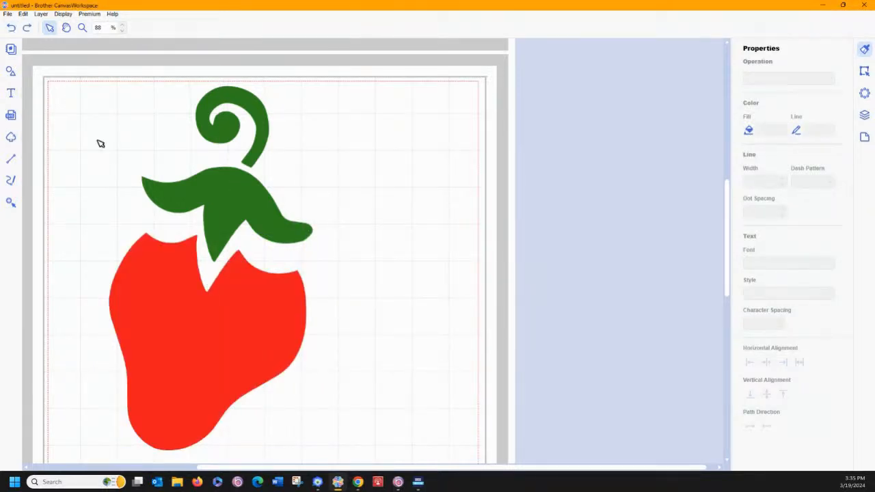
{"action": "left_click", "coordinate": [11, 30]}
{"action": "left_click", "coordinate": [11, 30]}
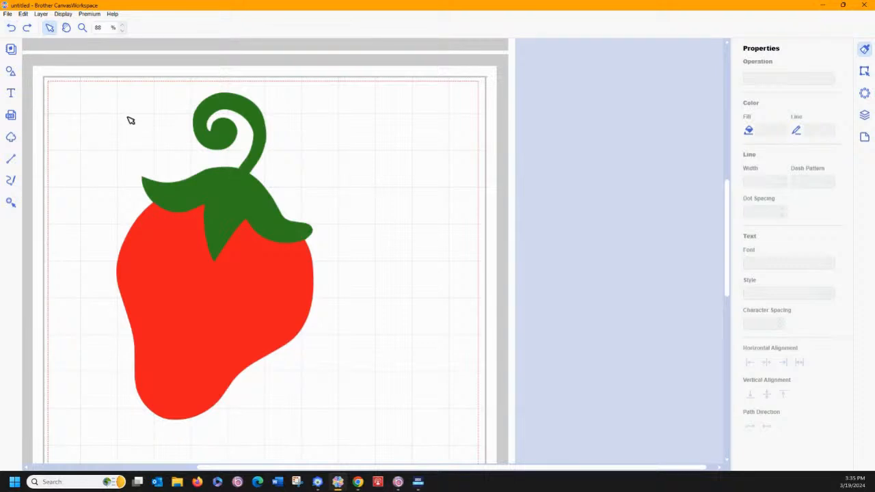
Export the strawberry artwork as an FCM file named "strawberry live"
{"action": "left_click", "coordinate": [8, 13]}
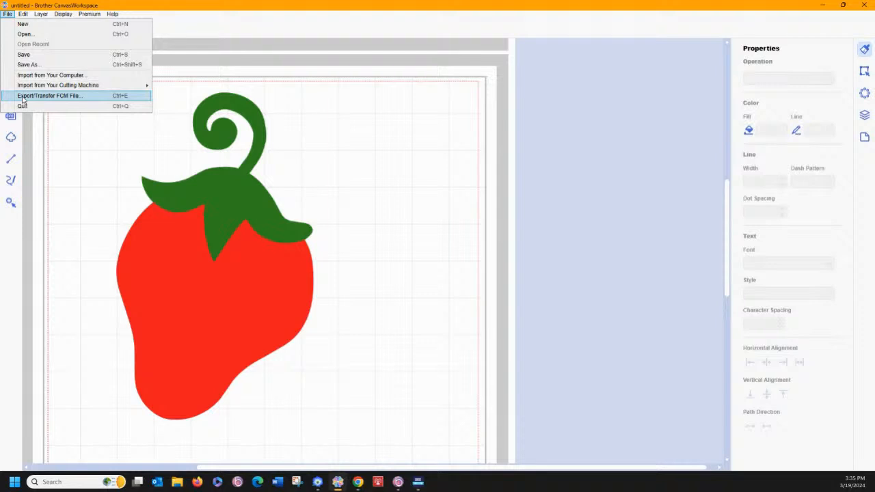
{"action": "left_click", "coordinate": [48, 96]}
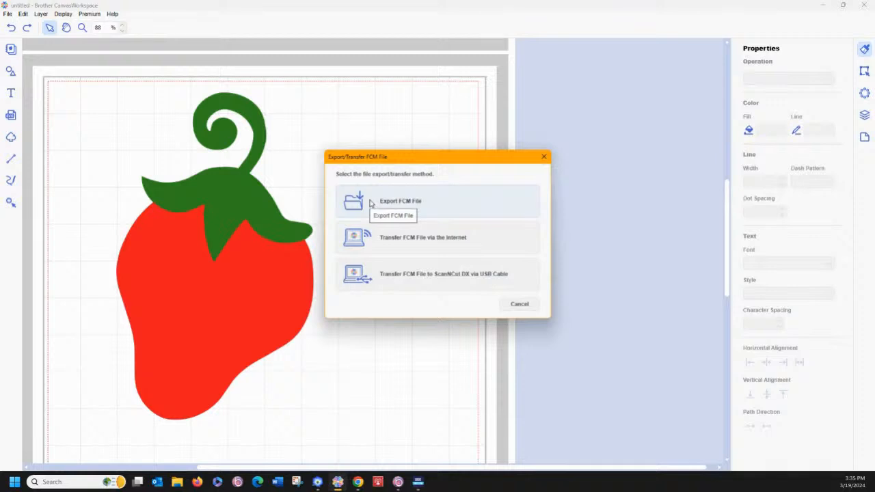
{"action": "left_click", "coordinate": [370, 203]}
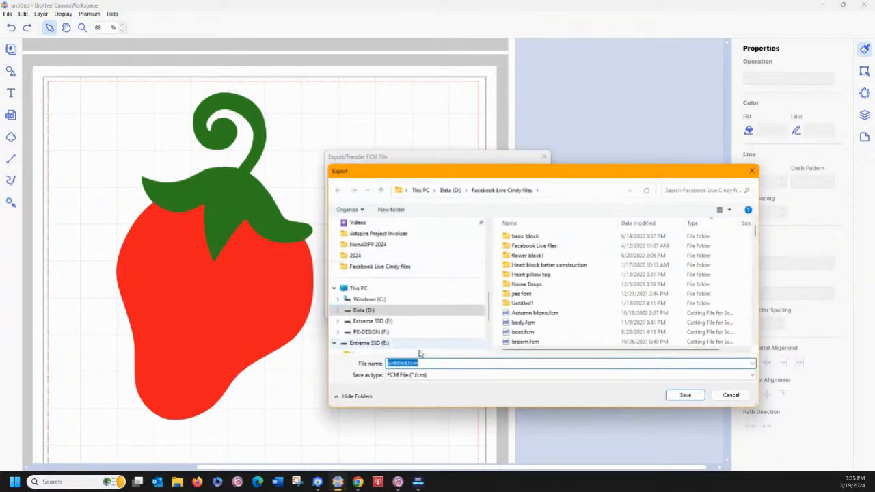
{"action": "type", "text": "straw"}
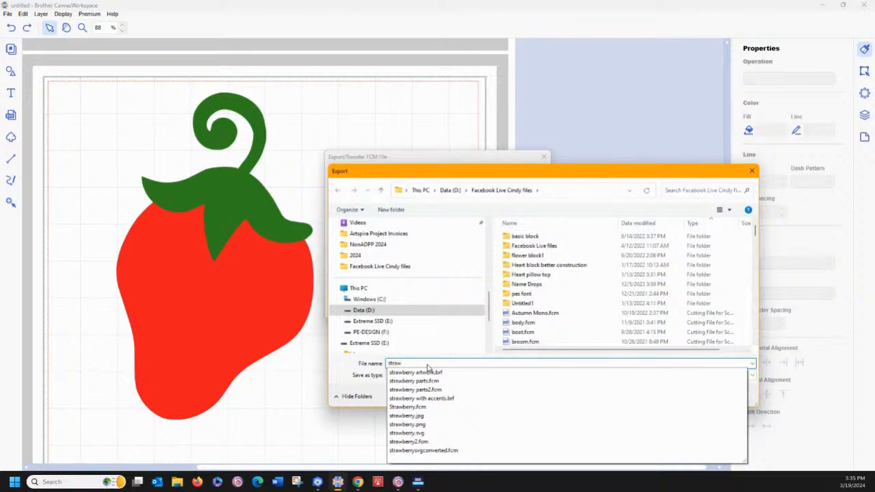
{"action": "type", "text": "berry live"}
{"action": "key", "text": "Return"}
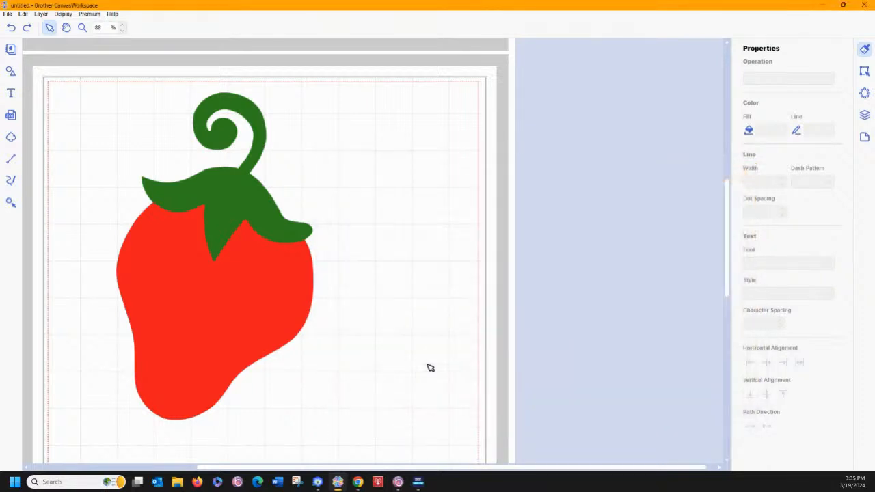
Switch to BES Blue and import the FCM file strawberry live.fcm
{"action": "left_click", "coordinate": [420, 485]}
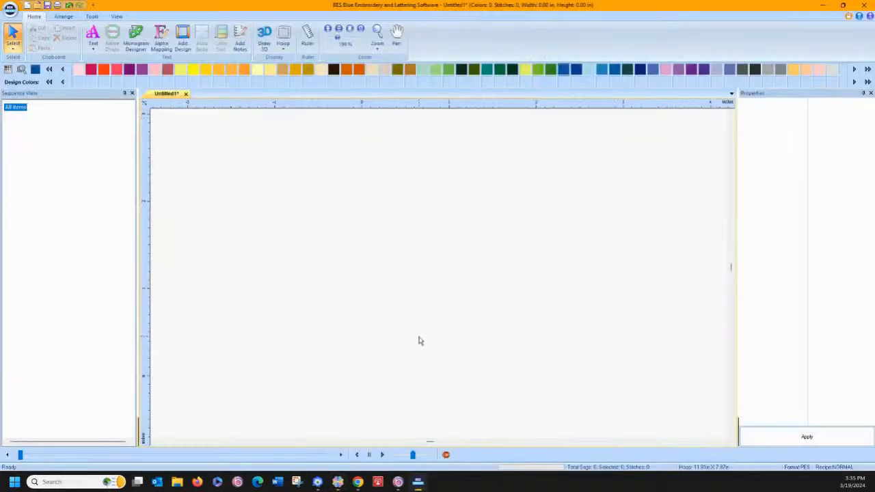
{"action": "left_click", "coordinate": [13, 10]}
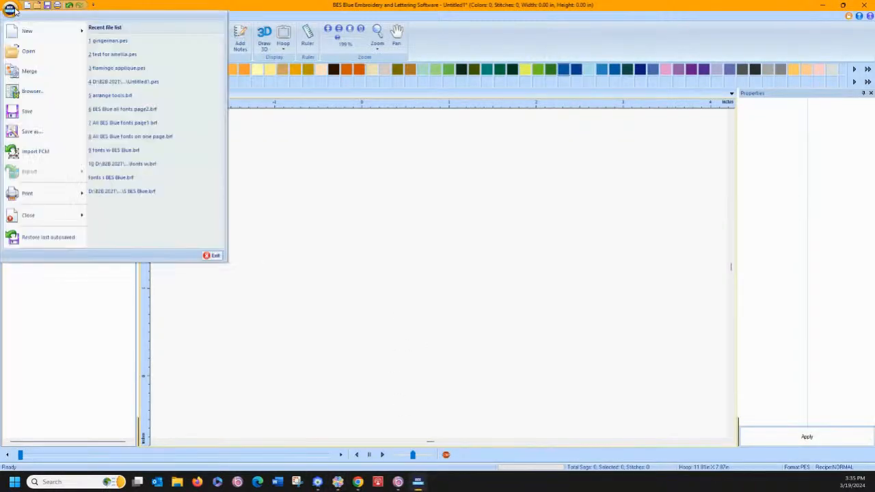
{"action": "left_click", "coordinate": [26, 156]}
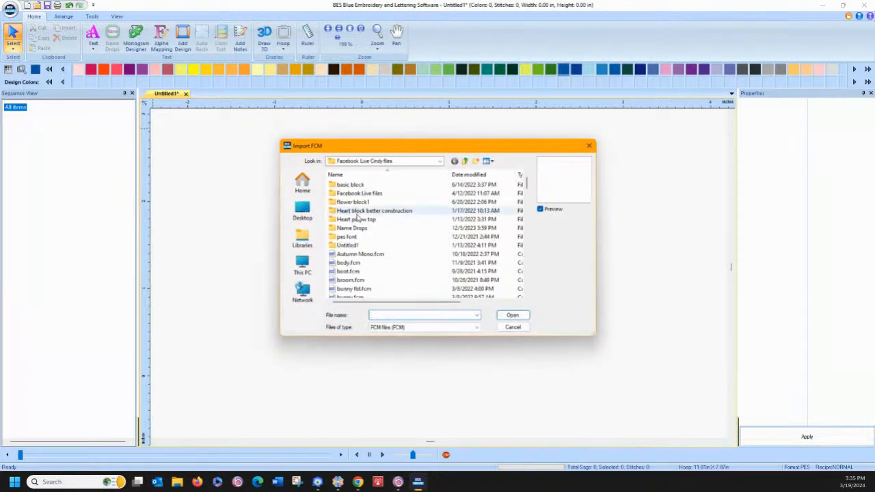
{"action": "type", "text": "stra"}
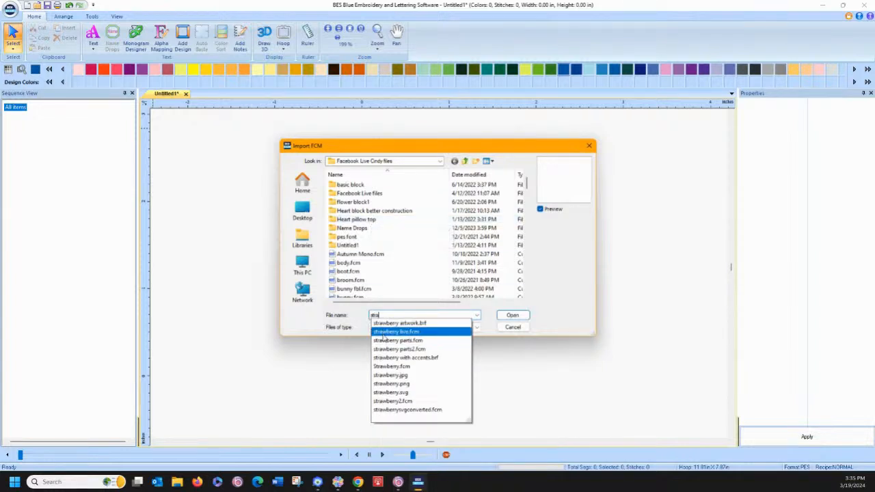
{"action": "left_click", "coordinate": [396, 332]}
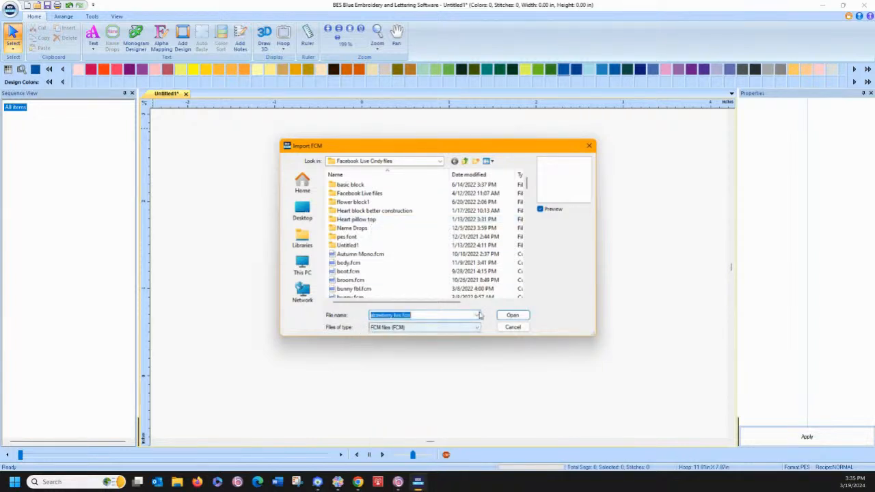
{"action": "left_click", "coordinate": [513, 315]}
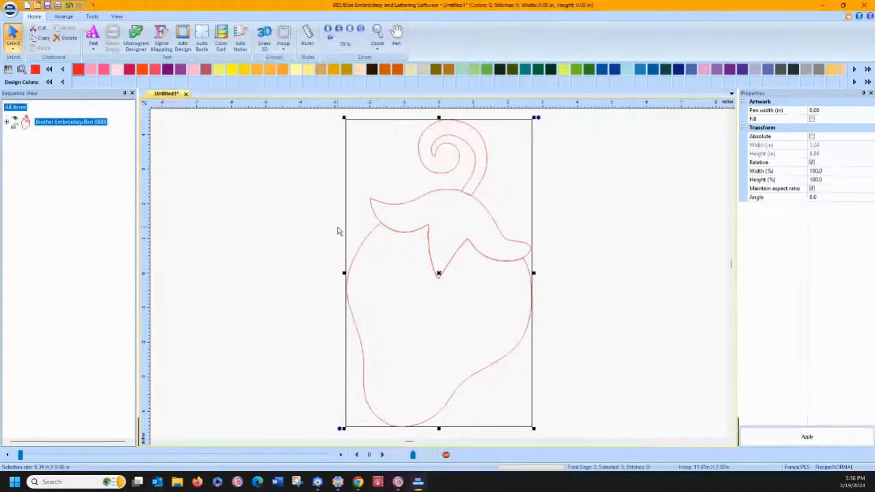
Expand the red artwork group and recolor the leaf cap outline to Moss Green (515)
{"action": "left_click", "coordinate": [270, 215]}
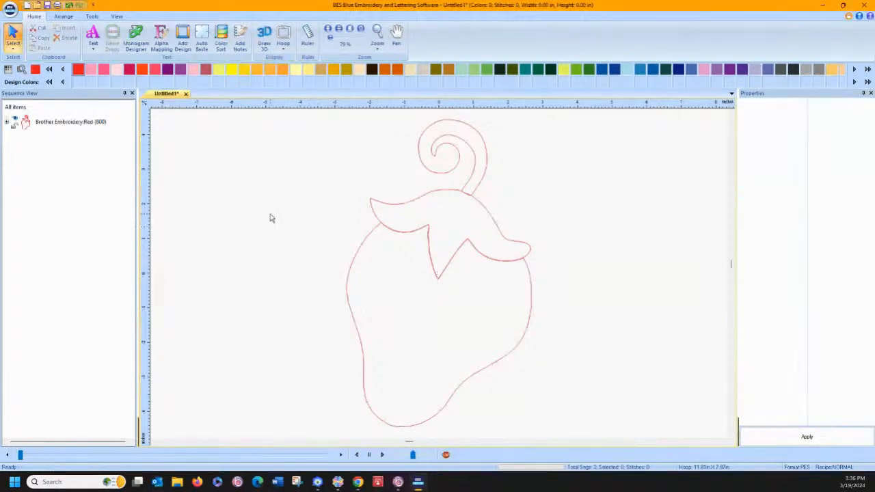
{"action": "left_click", "coordinate": [6, 123]}
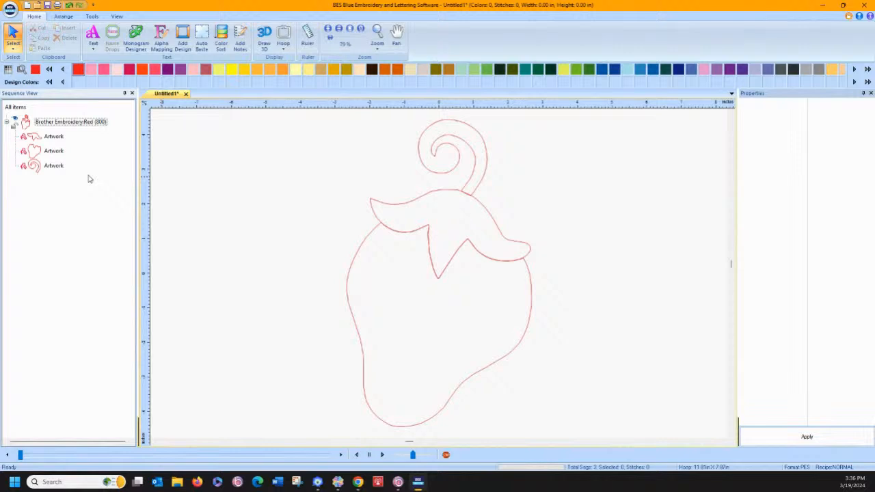
{"action": "left_click", "coordinate": [43, 140]}
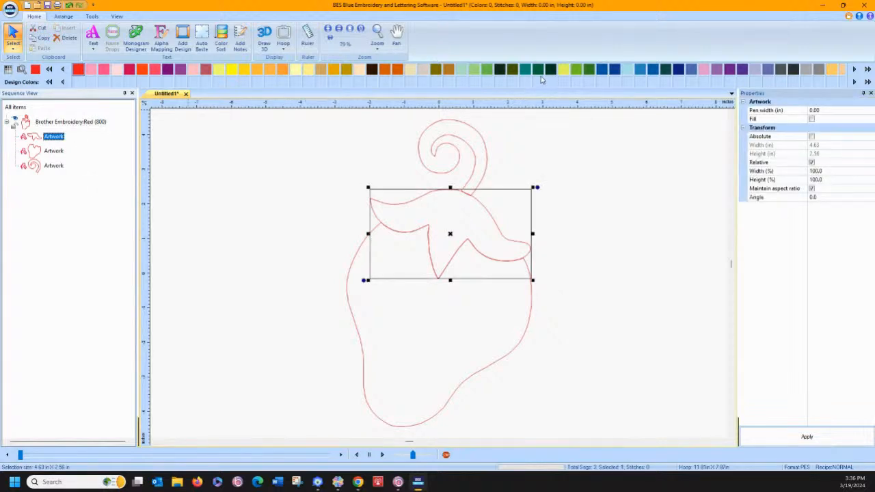
{"action": "left_click", "coordinate": [589, 70]}
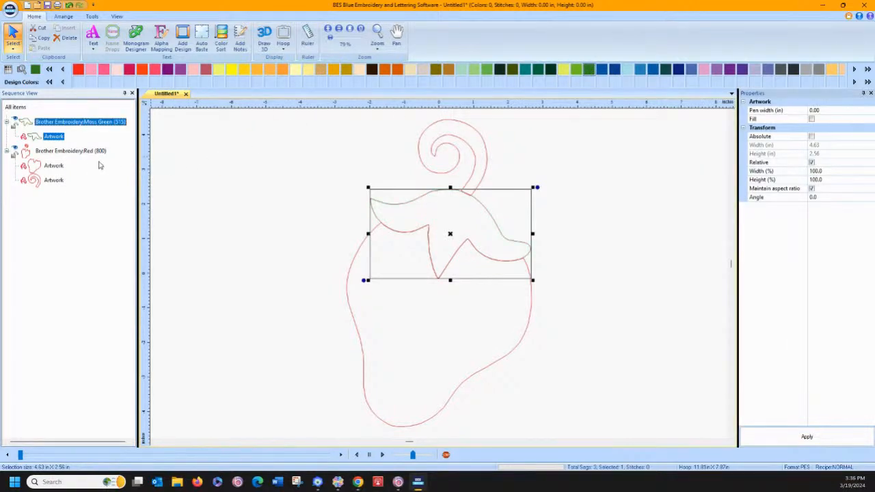
Recolor the curled stem outline to Moss Green (515)
{"action": "left_click", "coordinate": [49, 180]}
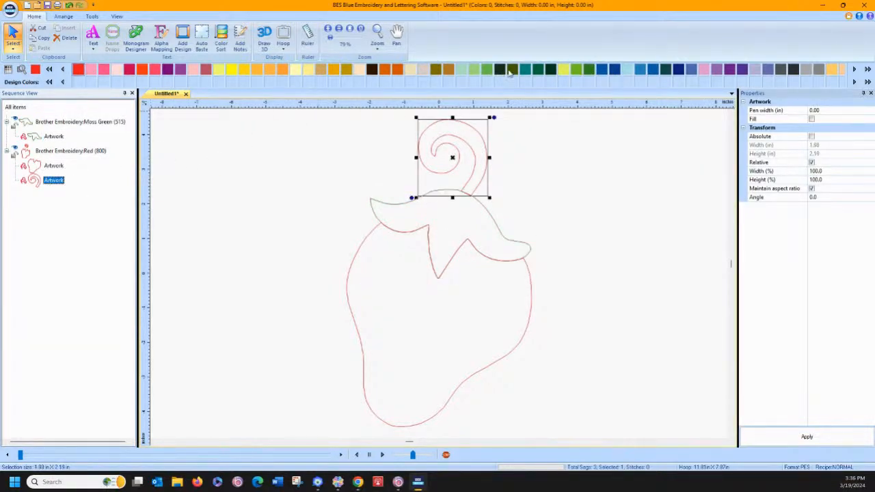
{"action": "left_click", "coordinate": [589, 69]}
{"action": "left_click", "coordinate": [326, 171]}
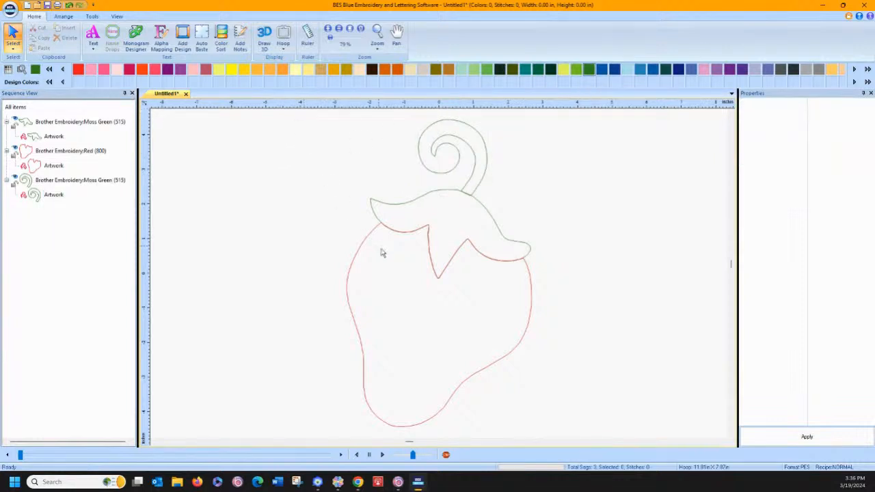
Convert all the strawberry artwork outlines to appliqué
{"action": "left_click", "coordinate": [20, 107]}
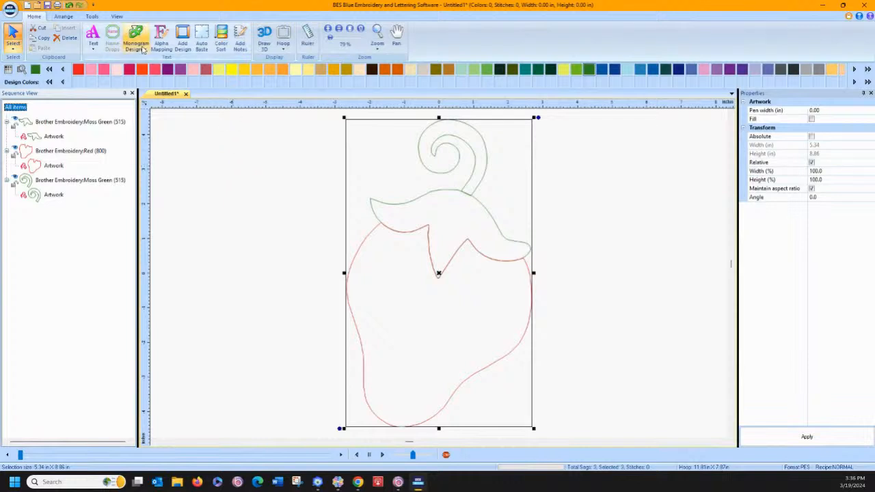
{"action": "left_click", "coordinate": [92, 17]}
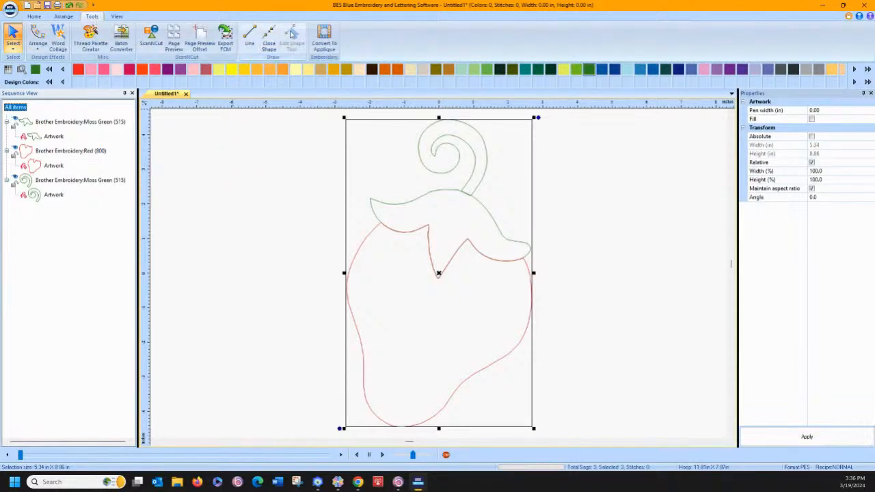
{"action": "left_click", "coordinate": [319, 41]}
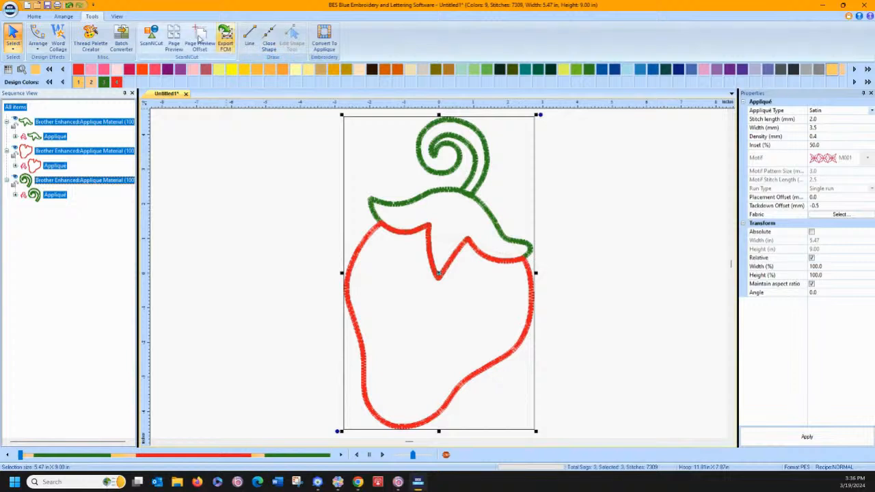
Slightly reposition an outline node at the base of the curled stem where it meets the leaf cap
{"action": "left_click", "coordinate": [34, 17]}
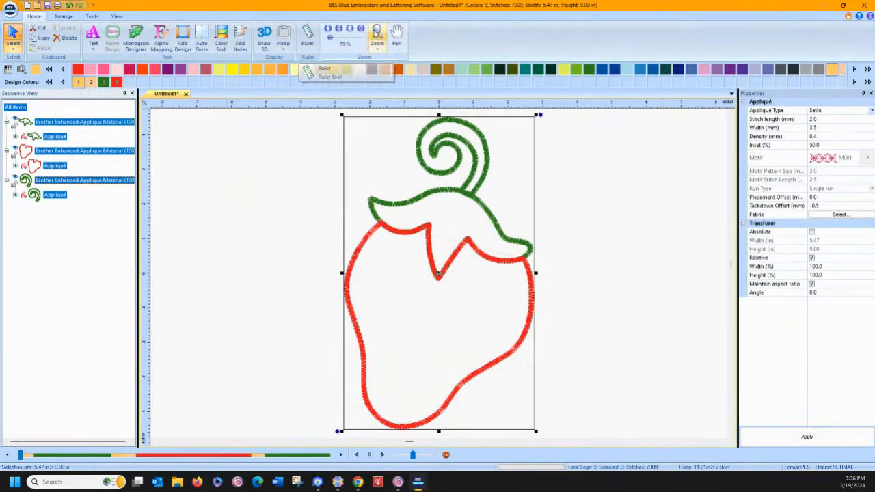
{"action": "left_click", "coordinate": [377, 34]}
{"action": "left_click_drag", "start_coordinate": [376, 162], "coordinate": [539, 290]}
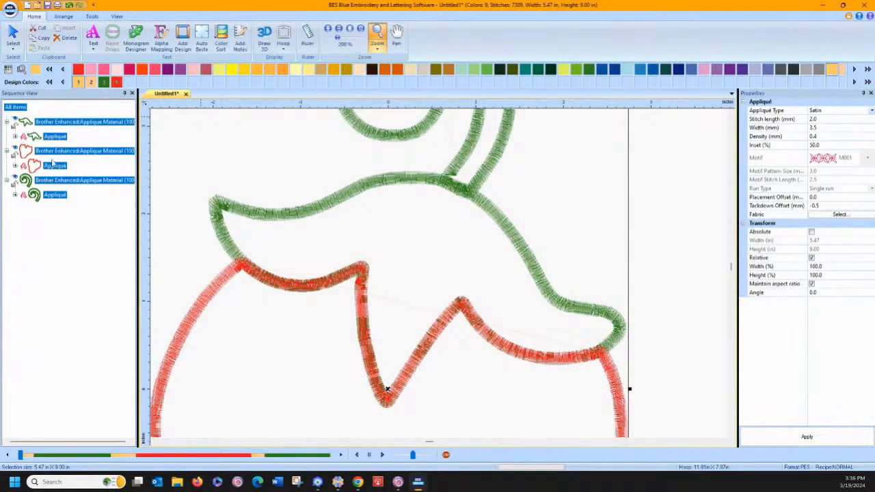
{"action": "left_click", "coordinate": [52, 181]}
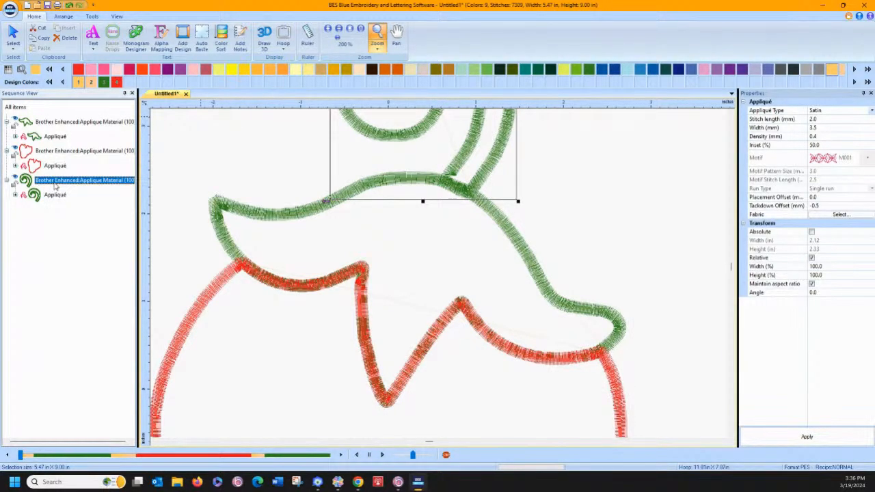
{"action": "left_click", "coordinate": [91, 16]}
{"action": "left_click", "coordinate": [292, 38]}
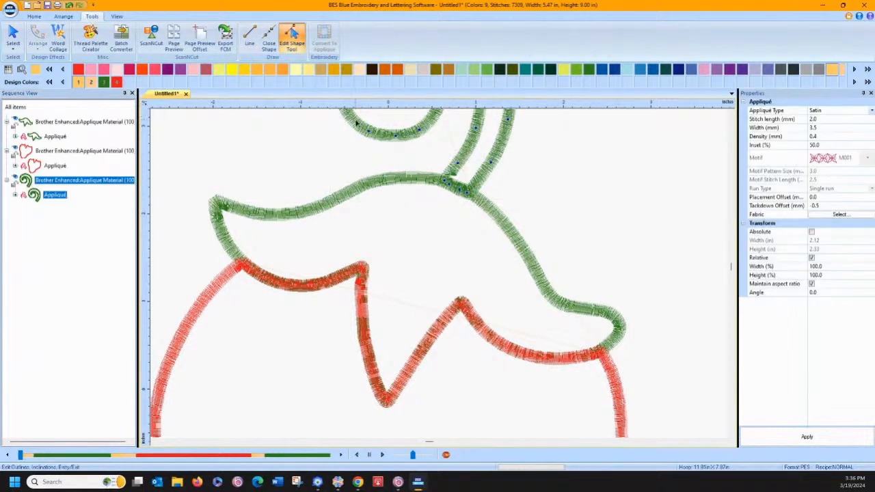
{"action": "left_click_drag", "start_coordinate": [445, 180], "coordinate": [446, 183]}
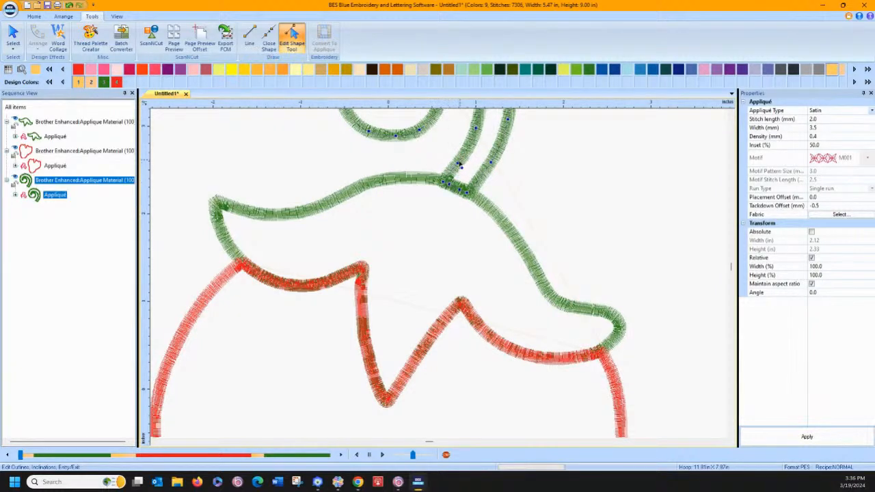
{"action": "left_click", "coordinate": [13, 36]}
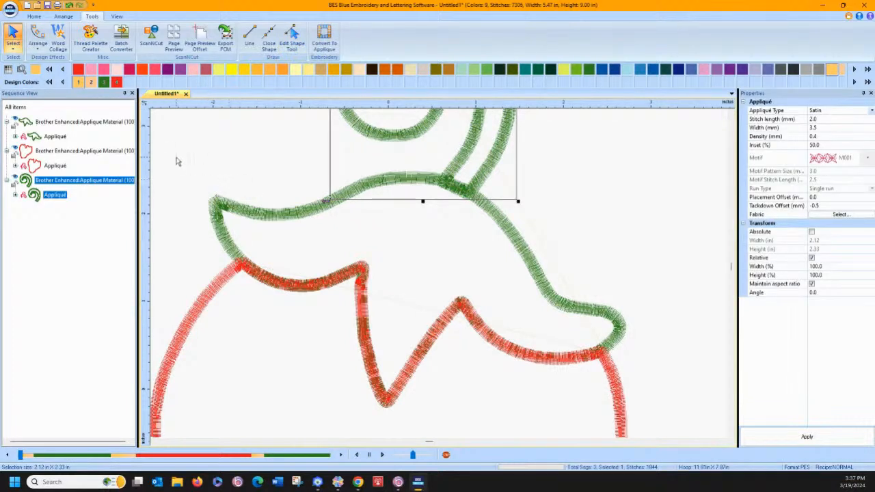
Reorder the appliqué sewing sequence to strawberry body first, curled stem second and leaf cap last
{"action": "left_click", "coordinate": [52, 153]}
{"action": "left_click_drag", "start_coordinate": [54, 182], "coordinate": [50, 118]}
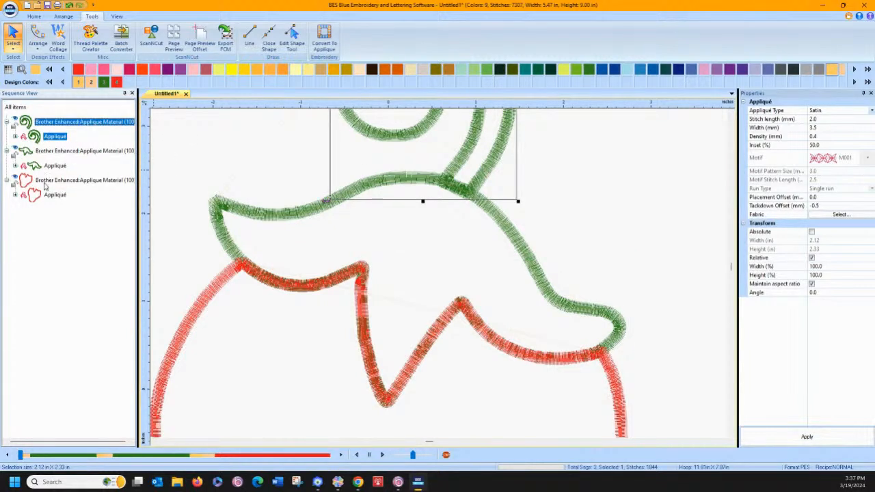
{"action": "left_click", "coordinate": [45, 183]}
{"action": "left_click_drag", "start_coordinate": [46, 183], "coordinate": [41, 118]}
{"action": "left_click", "coordinate": [78, 201]}
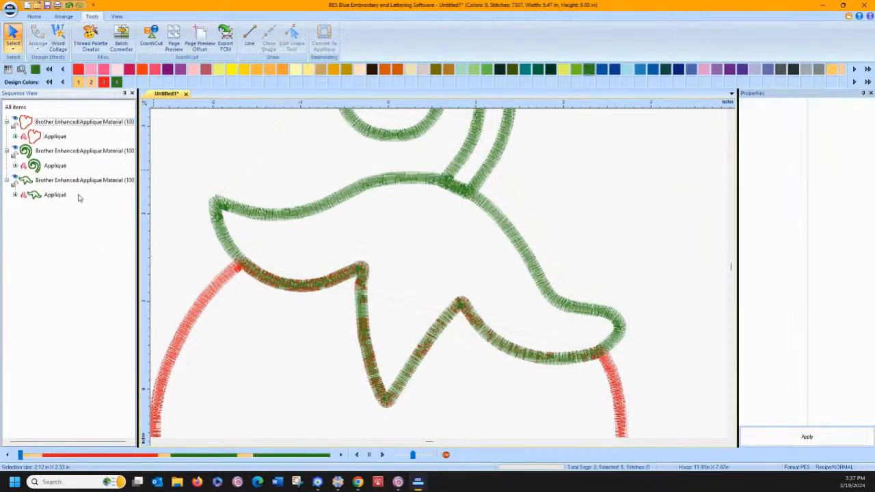
Remove the overlapped stitches between the strawberry body and leaf cap appliqués, using a reduced allowed overlap distance
{"action": "left_click", "coordinate": [58, 122]}
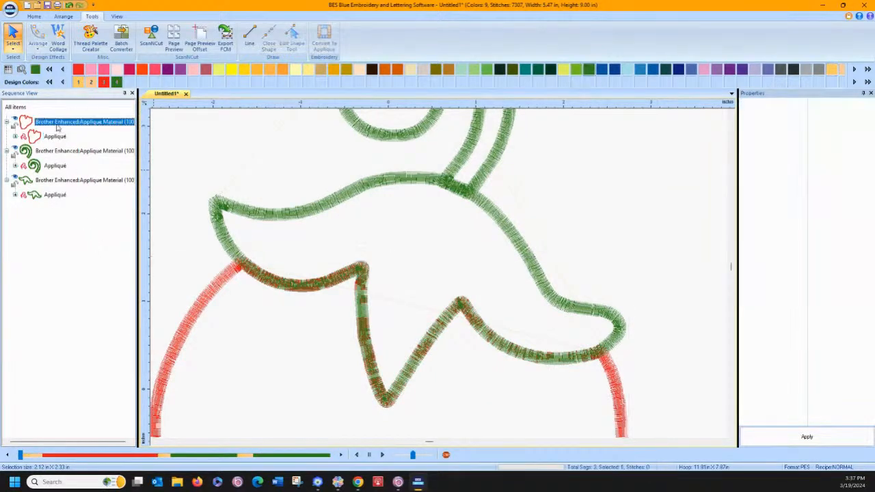
{"action": "left_click", "coordinate": [66, 181], "text": "ctrl"}
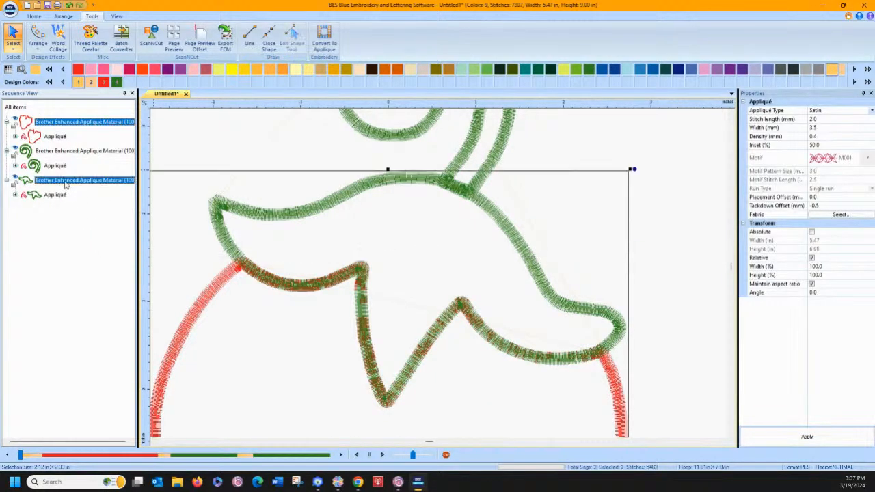
{"action": "right_click", "coordinate": [312, 213]}
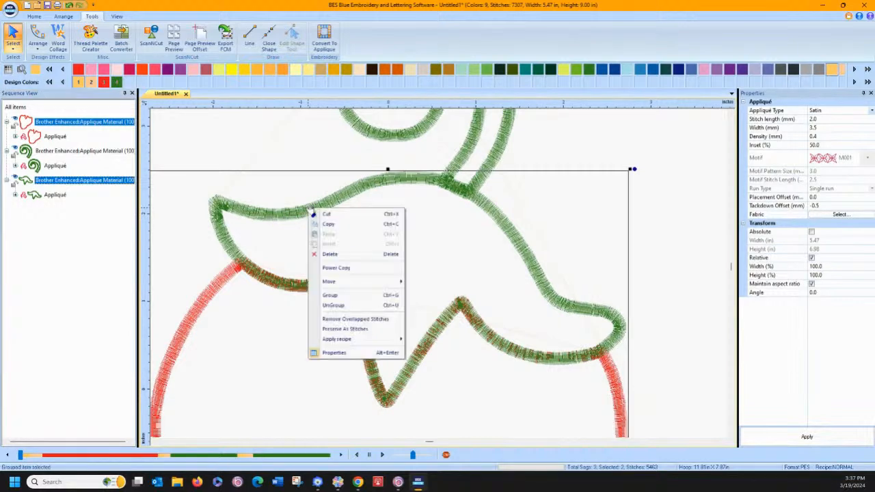
{"action": "left_click", "coordinate": [352, 319]}
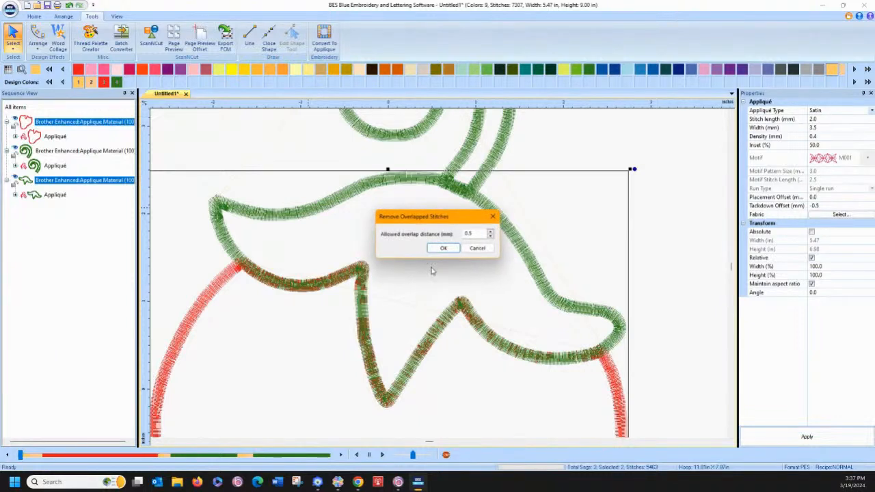
{"action": "left_click", "coordinate": [489, 238]}
{"action": "left_click", "coordinate": [443, 249]}
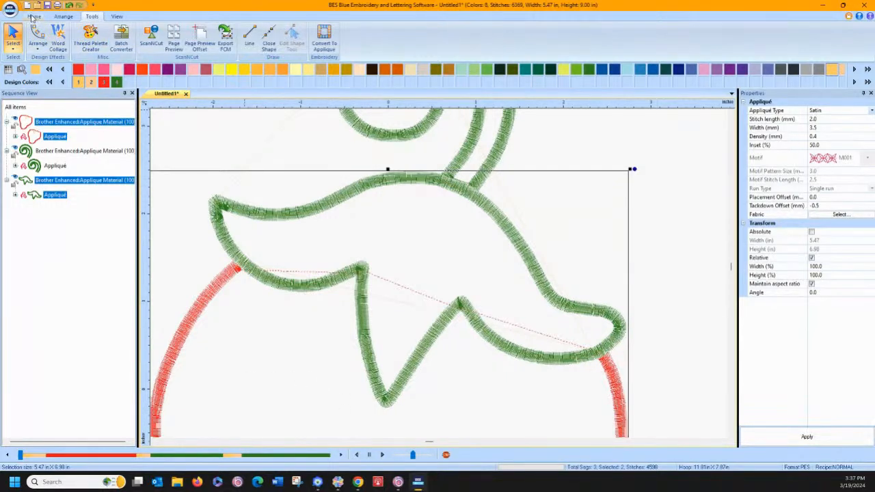
{"action": "left_click", "coordinate": [34, 17]}
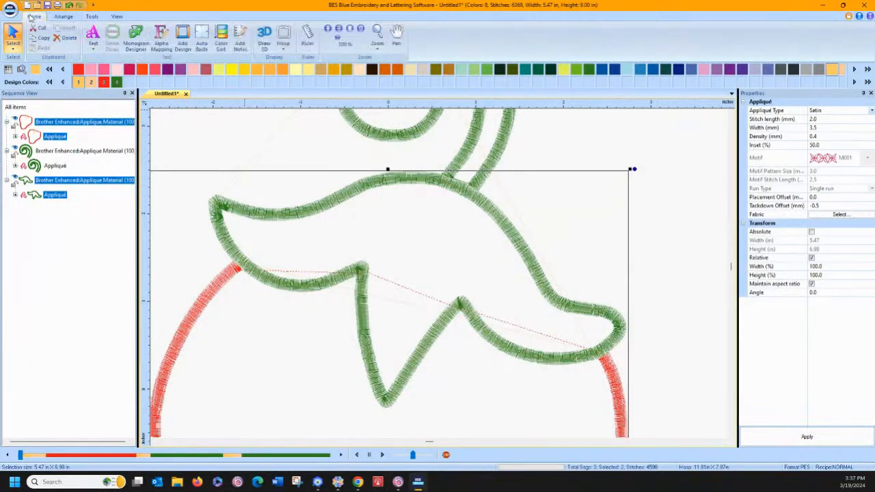
{"action": "left_click", "coordinate": [350, 30]}
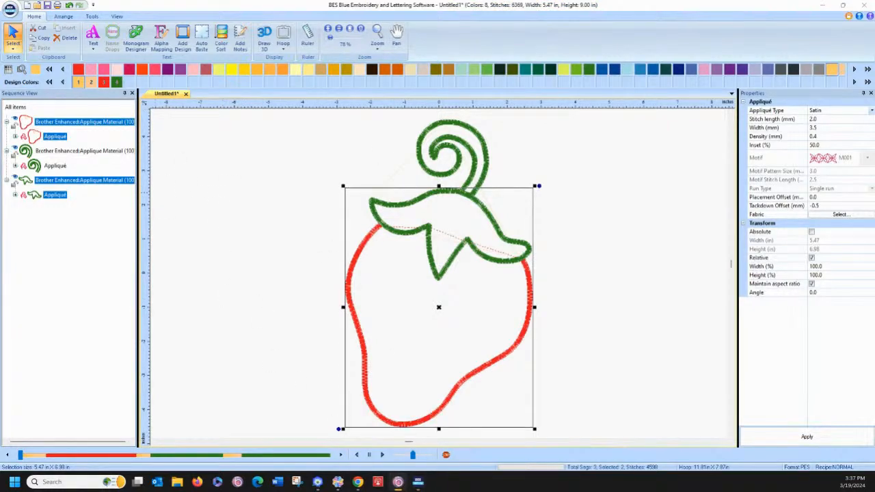
Switch to Pacesetter BES4 Dream Edition with its window maximized
{"action": "left_click_drag", "start_coordinate": [0, 75], "coordinate": [427, 0]}
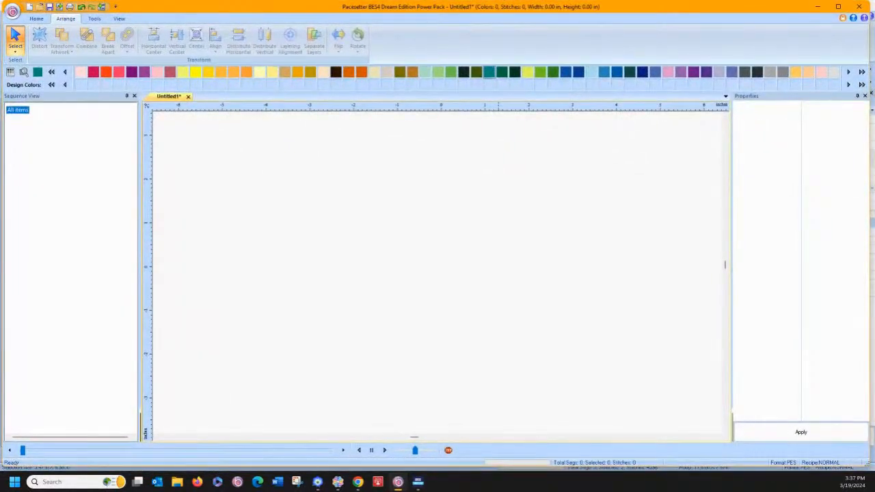
{"action": "left_click", "coordinate": [838, 8]}
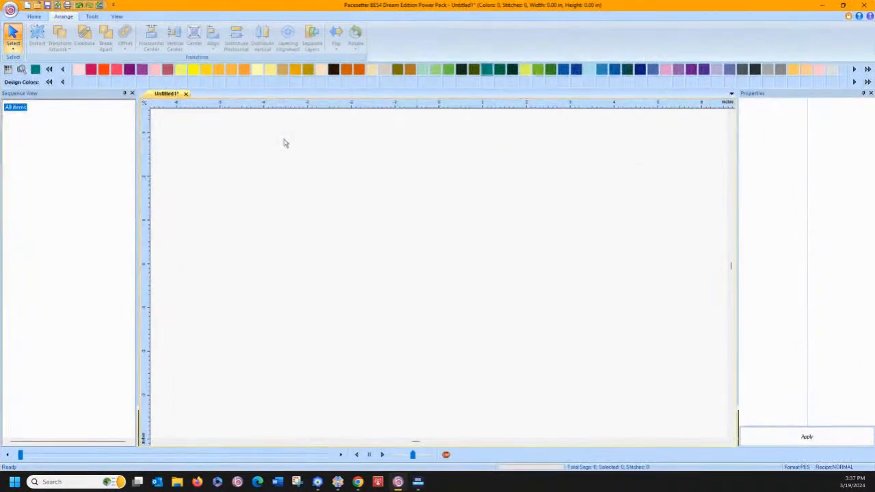
{"action": "left_click", "coordinate": [33, 15]}
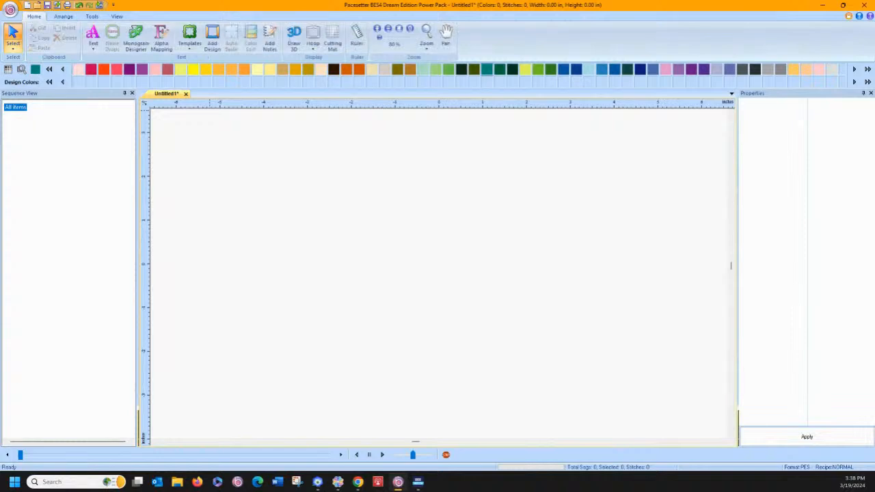
Import the SVG artwork strawberry.svg from its folder on the Data (D:) drive
{"action": "left_click", "coordinate": [9, 9]}
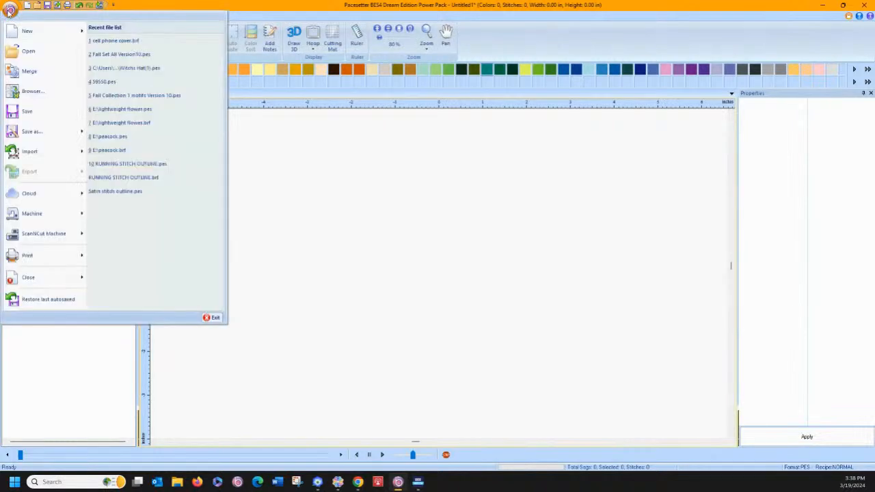
{"action": "mouse_move", "coordinate": [68, 155]}
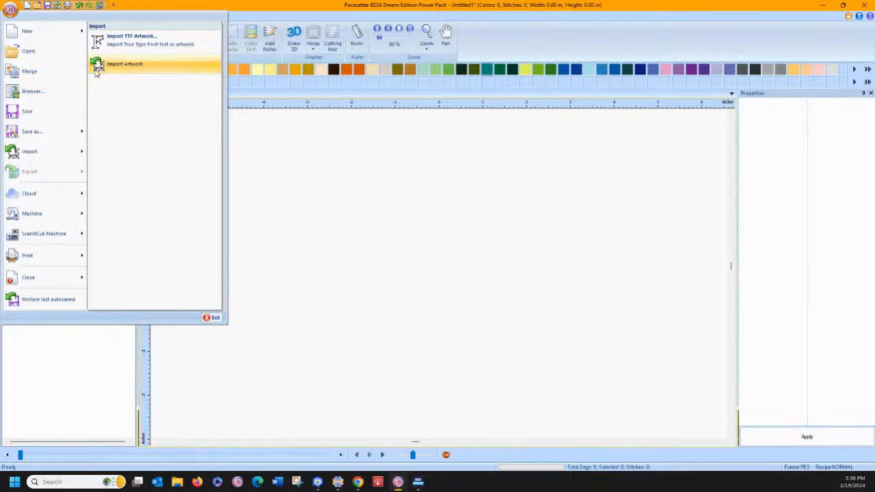
{"action": "left_click", "coordinate": [120, 65]}
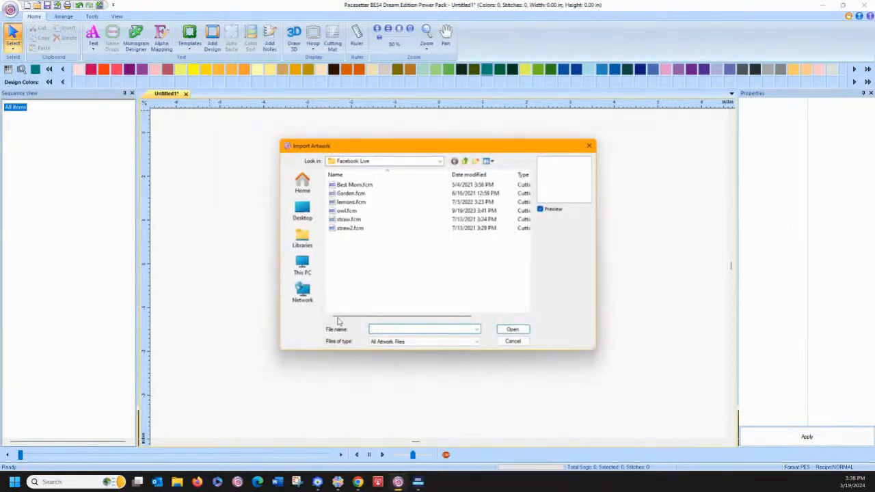
{"action": "left_click", "coordinate": [395, 342]}
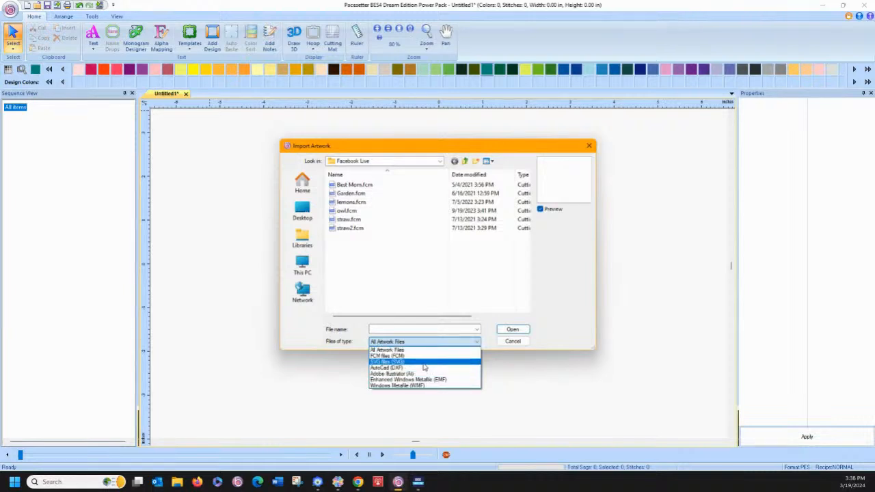
{"action": "left_click", "coordinate": [424, 363]}
{"action": "left_click", "coordinate": [464, 162]}
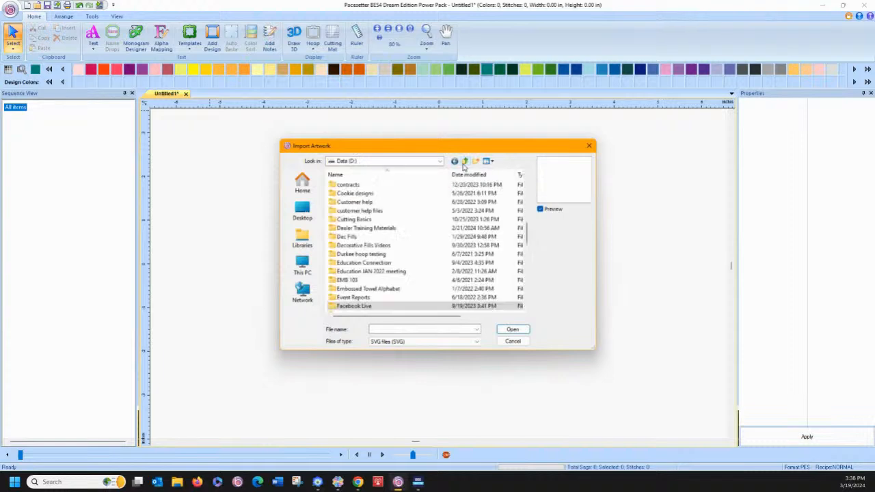
{"action": "scroll", "coordinate": [385, 239], "scroll_direction": "down", "scroll_amount": 2}
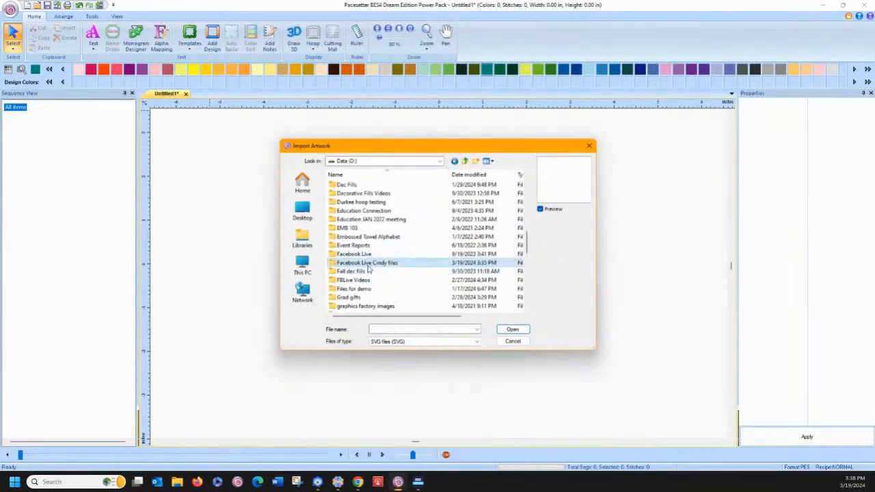
{"action": "double_click", "coordinate": [368, 269]}
{"action": "scroll", "coordinate": [372, 280], "scroll_direction": "down", "scroll_amount": 1}
{"action": "left_click", "coordinate": [359, 306]}
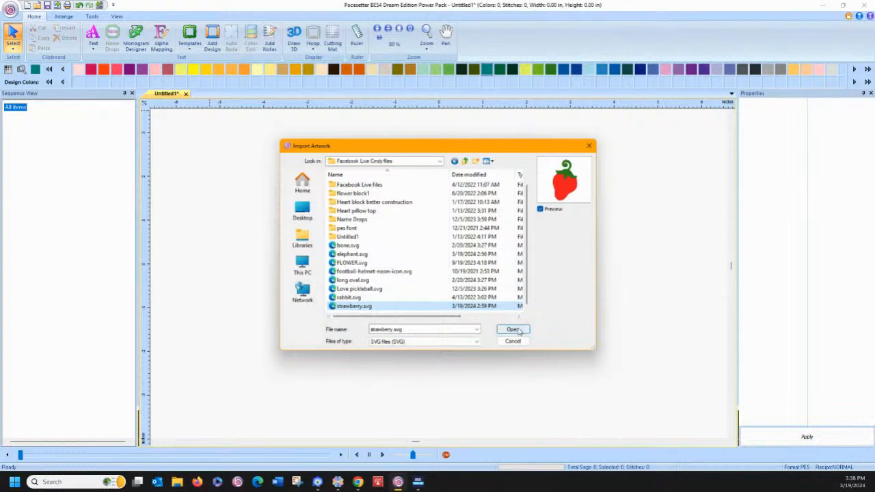
{"action": "left_click", "coordinate": [513, 329]}
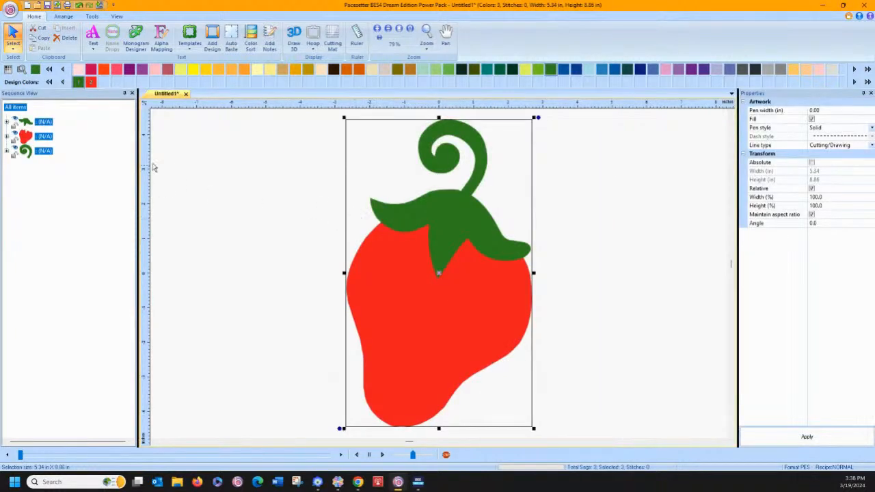
Reorder the imported artwork objects so the red body comes first, the curled stem second and the leaf cap last
{"action": "left_click", "coordinate": [41, 150]}
{"action": "left_click_drag", "start_coordinate": [38, 152], "coordinate": [52, 108]}
{"action": "left_click", "coordinate": [260, 209]}
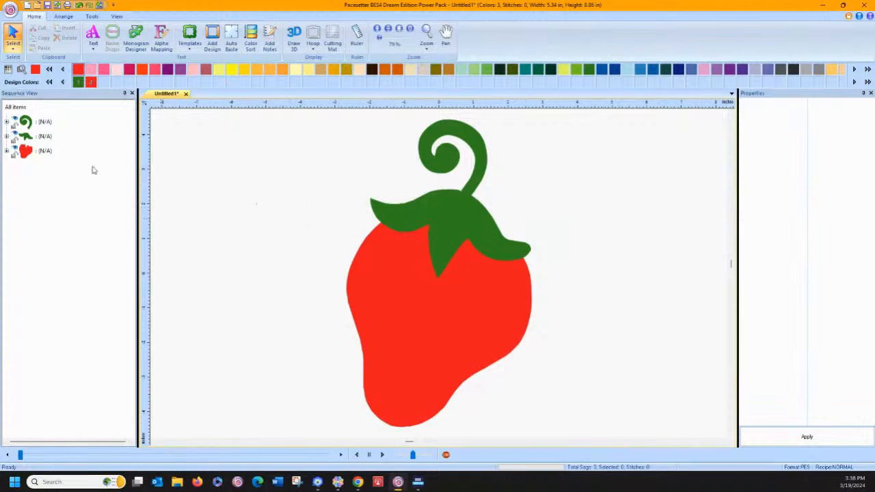
{"action": "left_click_drag", "start_coordinate": [46, 152], "coordinate": [39, 114]}
{"action": "left_click", "coordinate": [225, 222]}
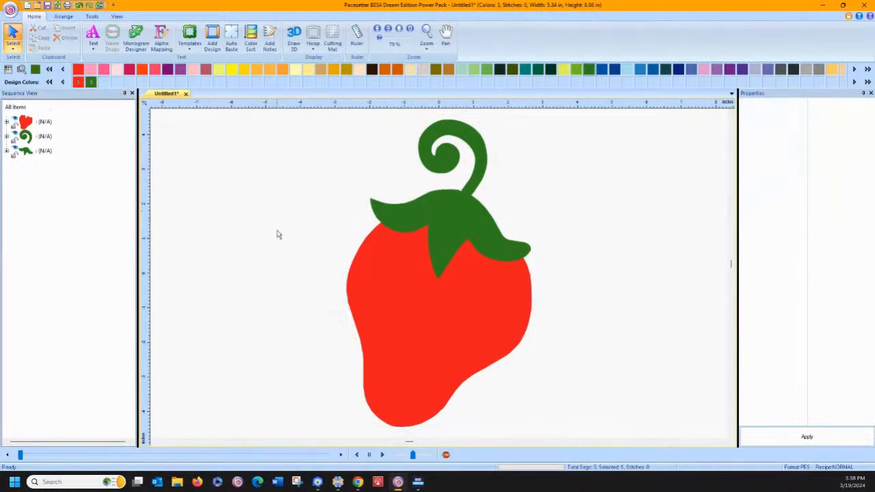
Convert all the imported strawberry artwork to appliqué
{"action": "left_click_drag", "start_coordinate": [306, 120], "coordinate": [552, 445]}
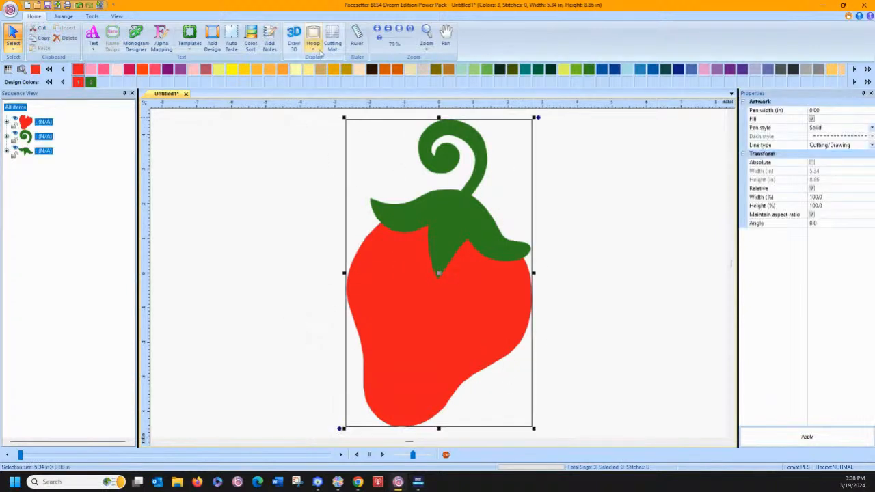
{"action": "left_click", "coordinate": [93, 17]}
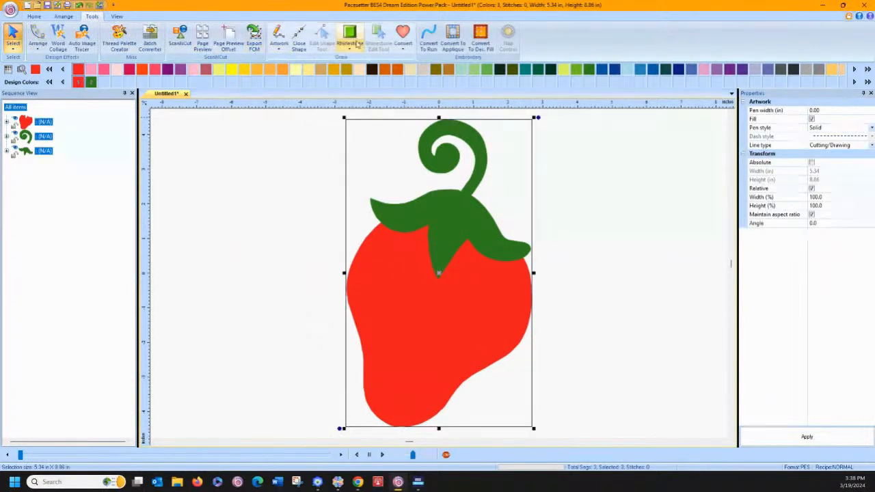
{"action": "left_click", "coordinate": [452, 36]}
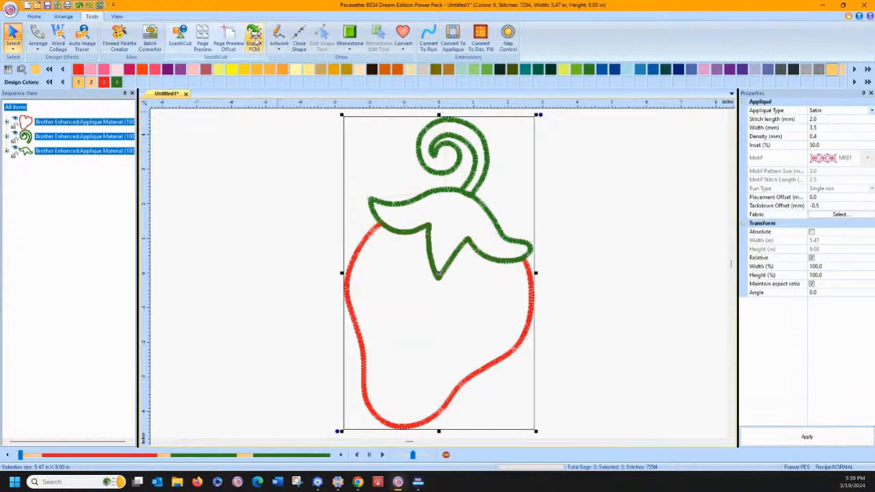
Reshape the base of the curled stem where it meets the leaf cap by repositioning its left corner node and removing the extra node beside it
{"action": "left_click", "coordinate": [34, 16]}
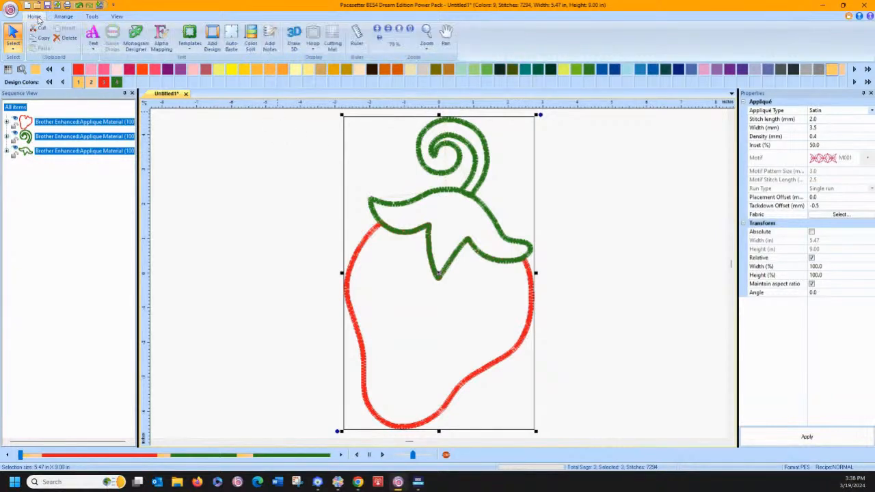
{"action": "left_click", "coordinate": [427, 33]}
{"action": "left_click_drag", "start_coordinate": [436, 176], "coordinate": [494, 225]}
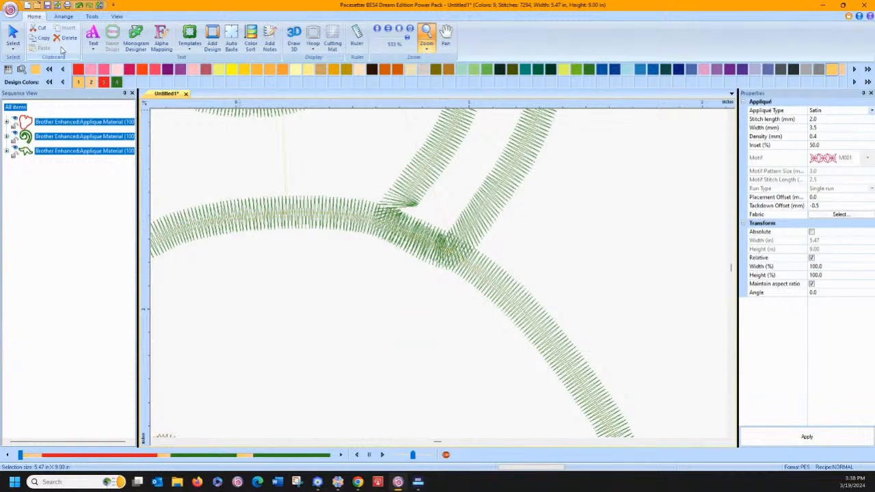
{"action": "left_click", "coordinate": [92, 16]}
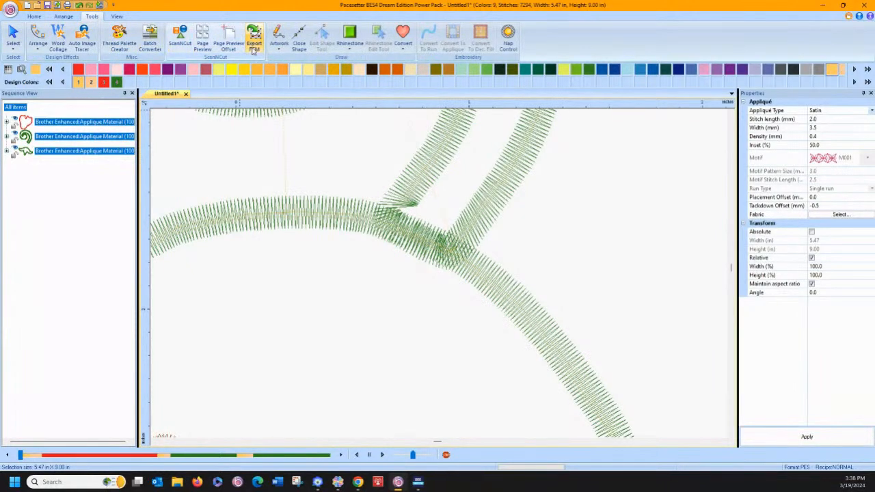
{"action": "left_click", "coordinate": [50, 137]}
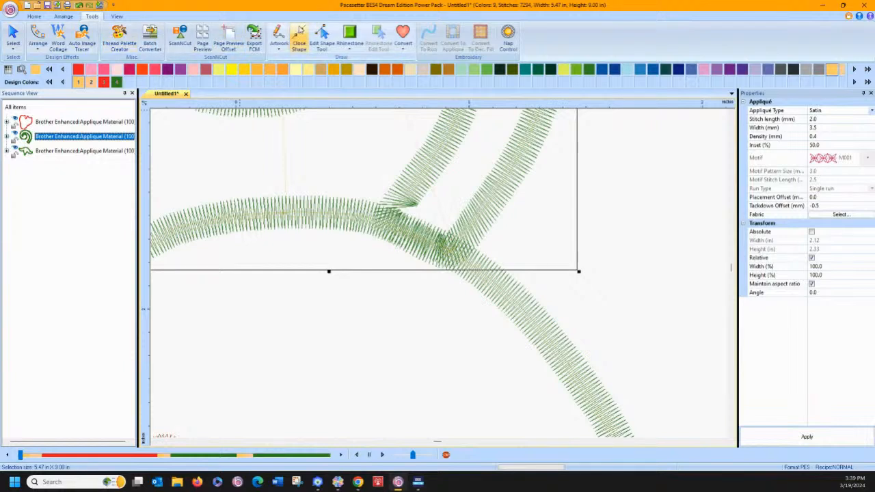
{"action": "left_click", "coordinate": [322, 36]}
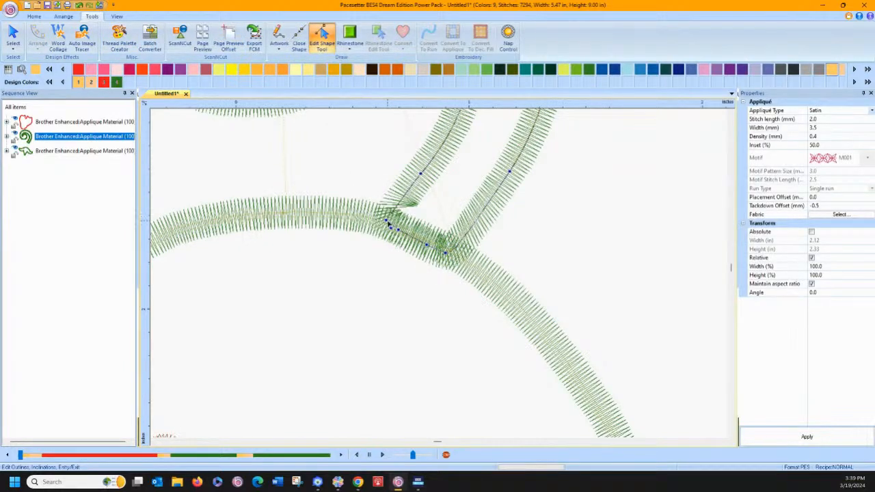
{"action": "left_click_drag", "start_coordinate": [387, 222], "coordinate": [383, 222]}
{"action": "right_click", "coordinate": [360, 178]}
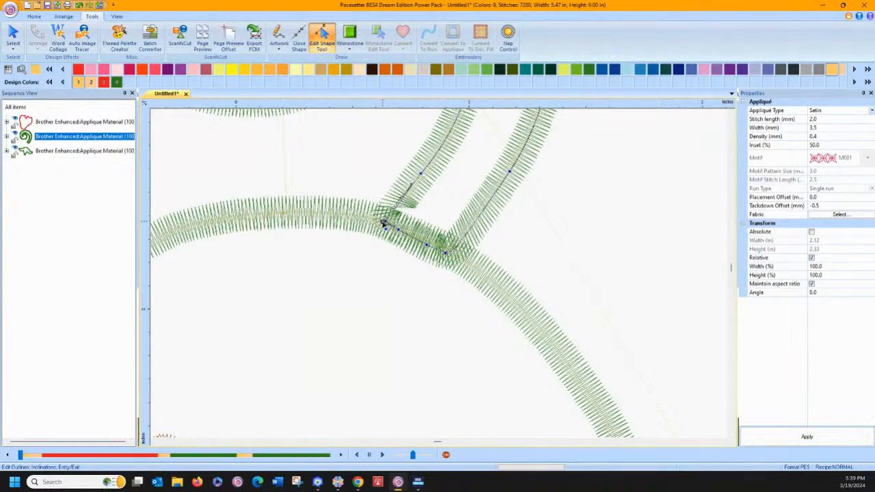
{"action": "right_click", "coordinate": [364, 173]}
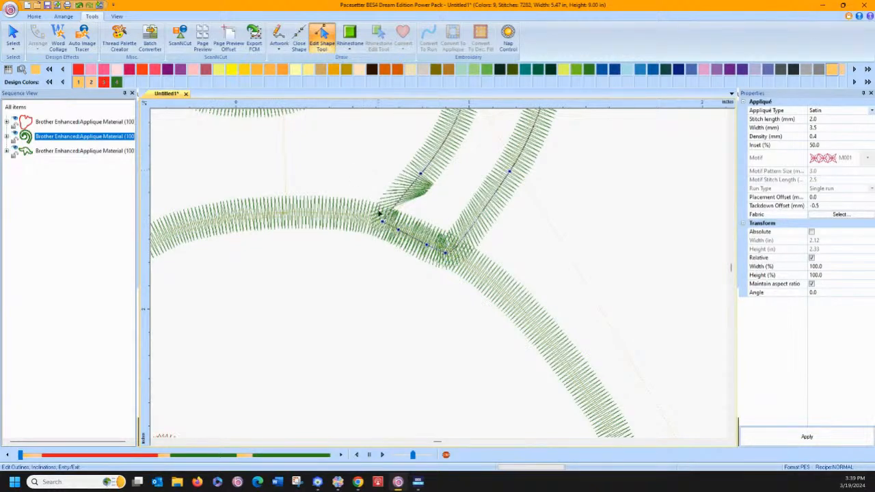
{"action": "left_click_drag", "start_coordinate": [383, 223], "coordinate": [386, 225]}
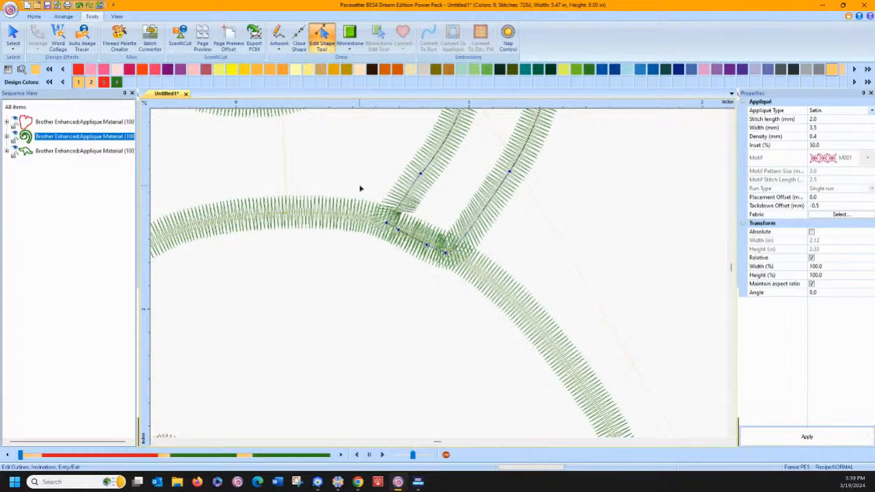
Convert the left corner node at the curled stem's base to a Line point and show the whole design
{"action": "right_click", "coordinate": [387, 224]}
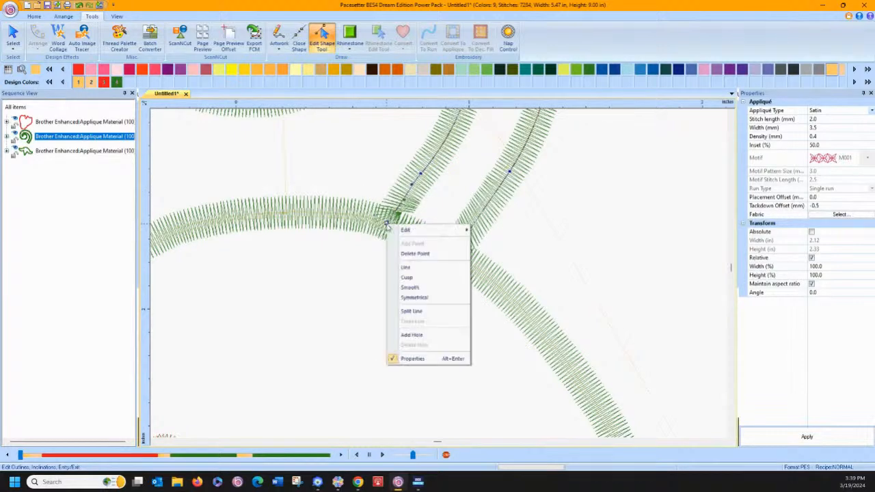
{"action": "left_click", "coordinate": [406, 267]}
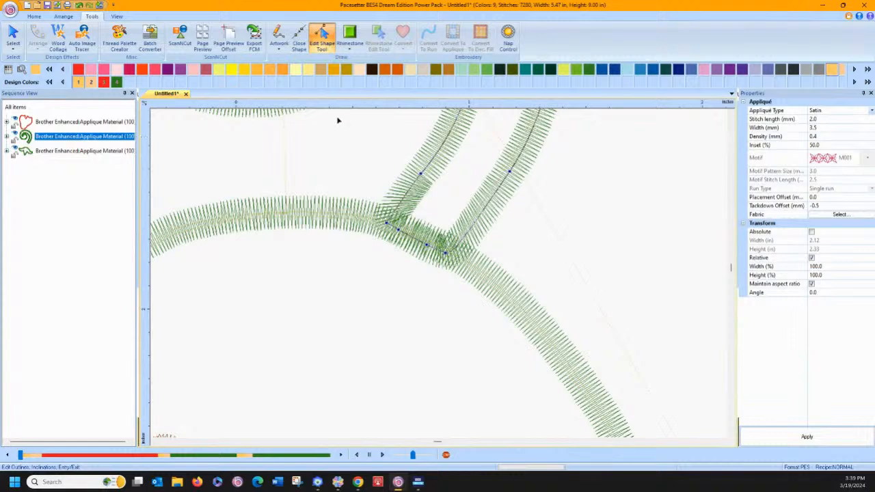
{"action": "left_click", "coordinate": [41, 16]}
{"action": "left_click", "coordinate": [399, 28]}
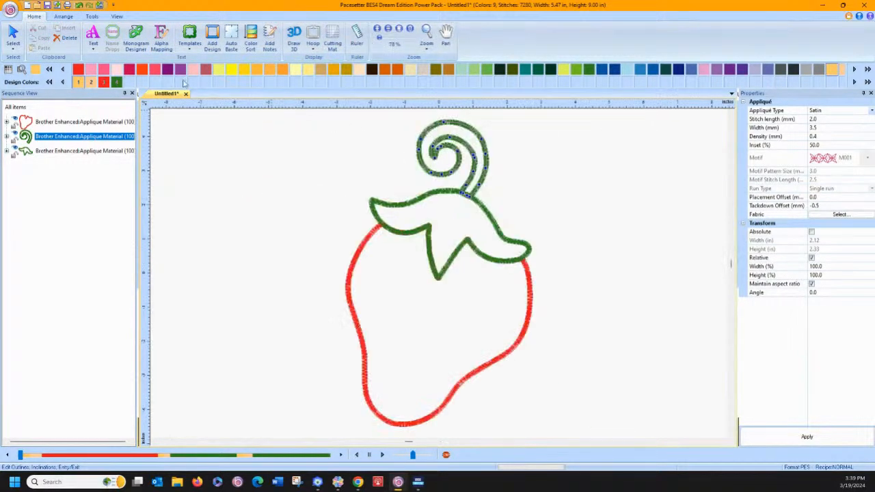
Remove the overlapped stitches between the red body and the leaf cap with an allowed overlap distance of 0.4 mm
{"action": "left_click", "coordinate": [76, 122]}
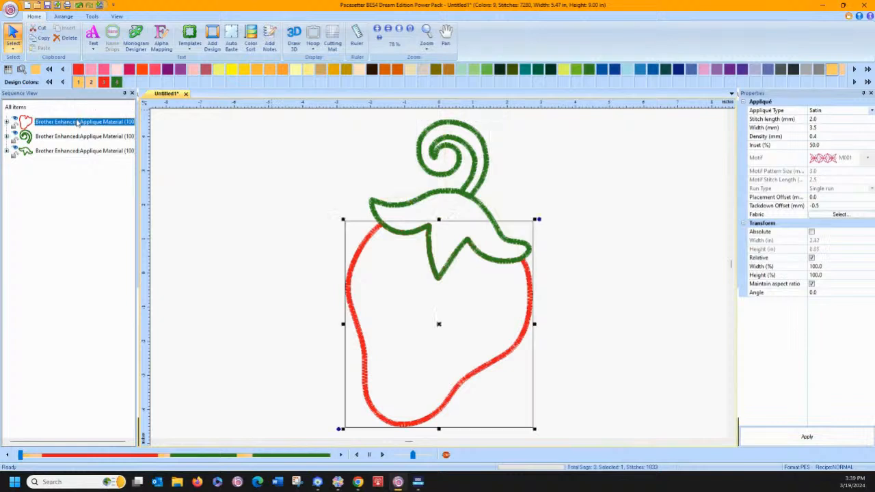
{"action": "left_click", "coordinate": [80, 152], "text": "ctrl"}
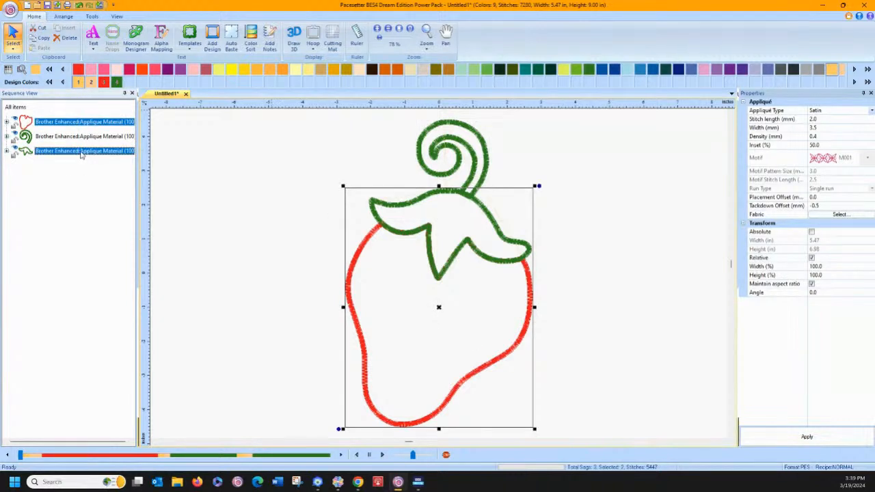
{"action": "right_click", "coordinate": [418, 231]}
{"action": "right_click", "coordinate": [418, 233]}
{"action": "right_click", "coordinate": [418, 234]}
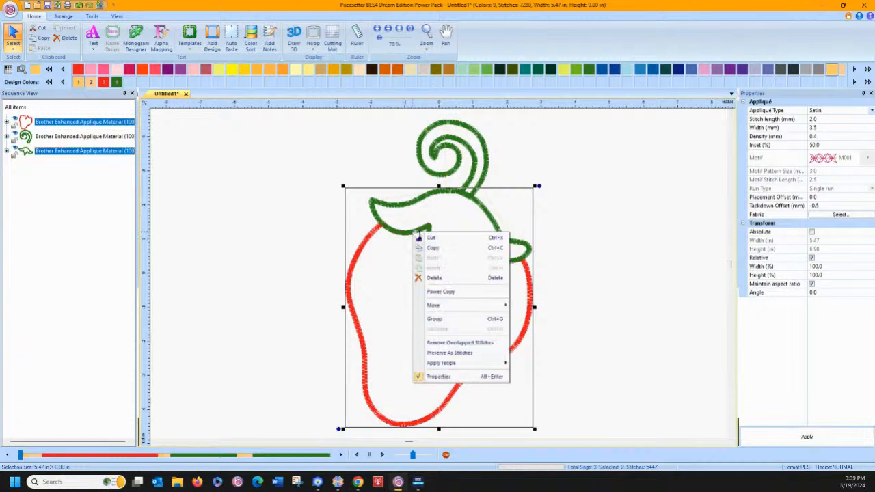
{"action": "left_click", "coordinate": [430, 342]}
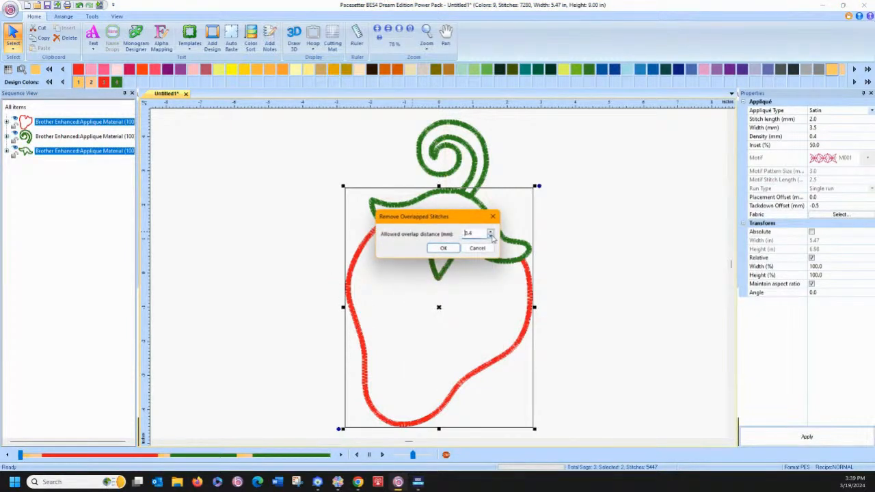
{"action": "left_click", "coordinate": [444, 248]}
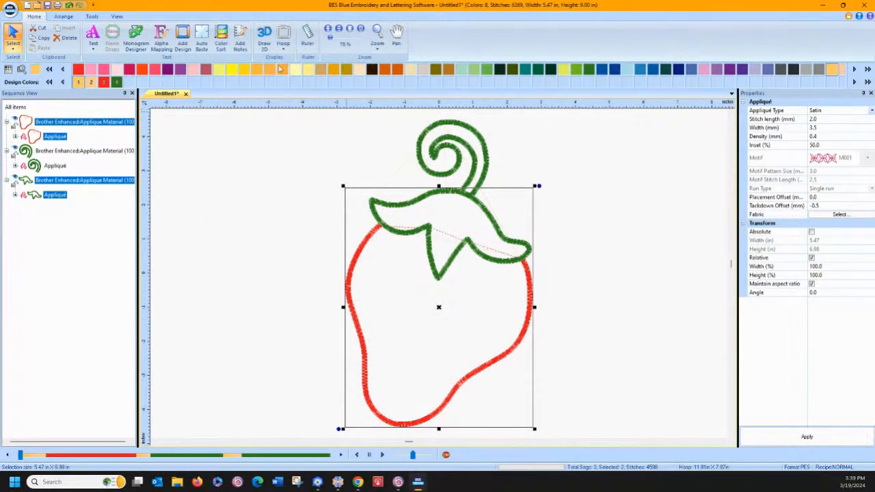
Switch to BES Blue, generate the ScanNCut artwork from the appliqué design, and move the stem, leaf cap and body pieces apart
{"action": "left_click", "coordinate": [93, 17]}
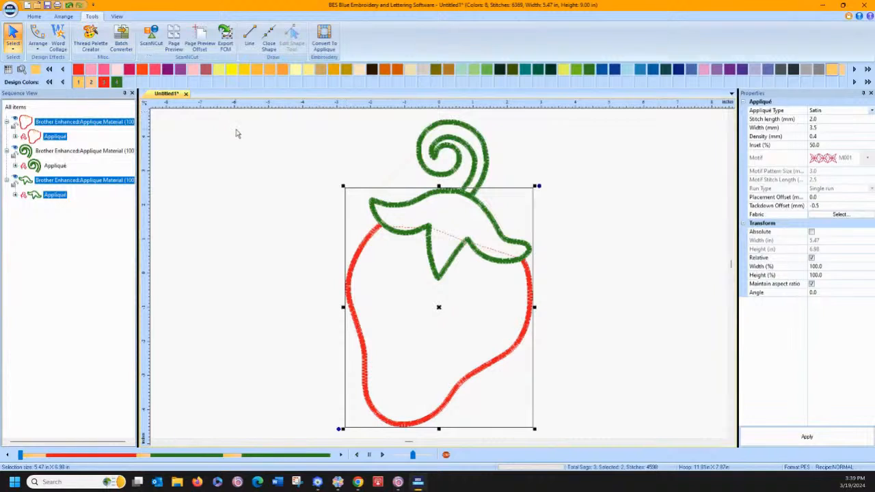
{"action": "left_click", "coordinate": [152, 38]}
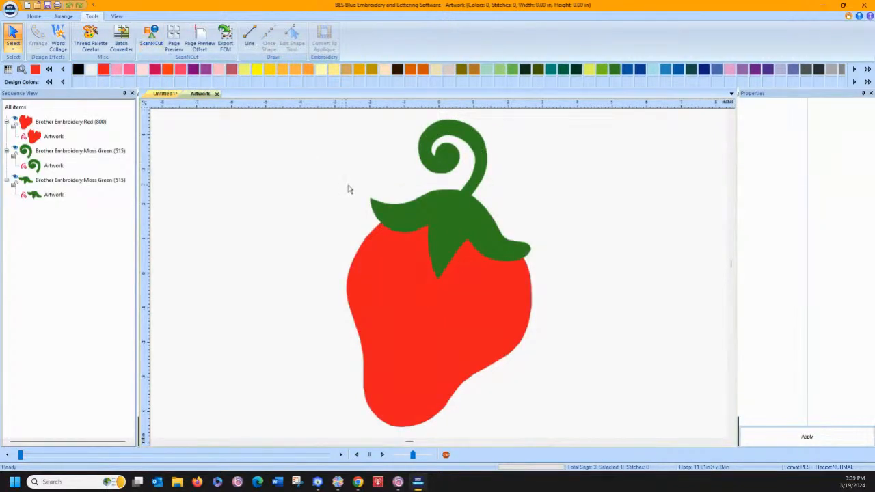
{"action": "left_click_drag", "start_coordinate": [459, 130], "coordinate": [479, 116]}
{"action": "left_click_drag", "start_coordinate": [463, 215], "coordinate": [470, 200]}
{"action": "left_click_drag", "start_coordinate": [435, 296], "coordinate": [433, 311]}
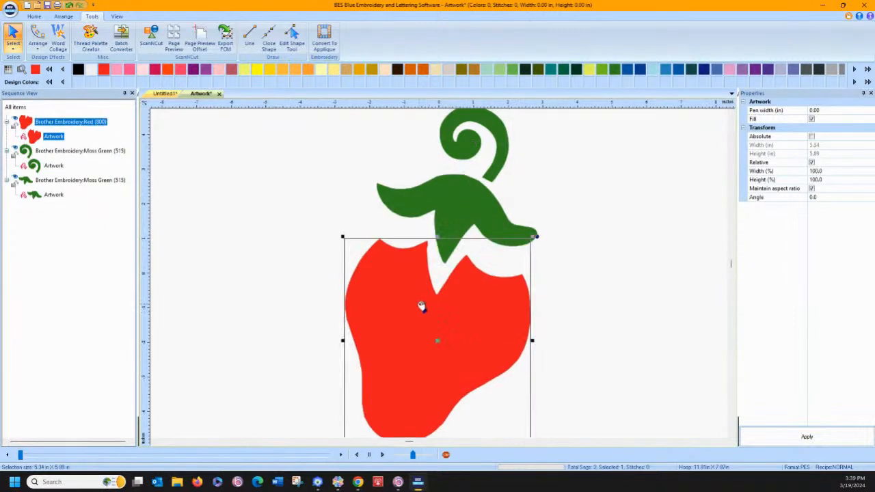
{"action": "left_click", "coordinate": [305, 196]}
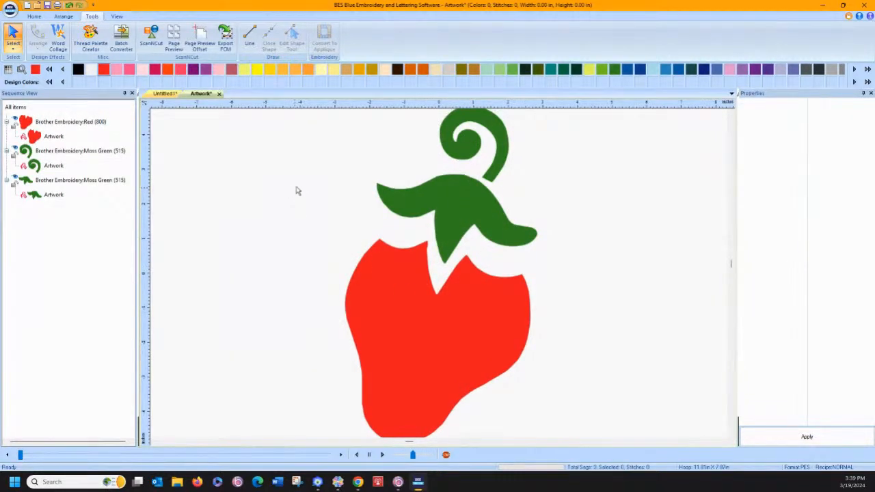
Return to the Untitled1 appliqué design and set the Inset of all its objects to 80%
{"action": "left_click", "coordinate": [165, 94]}
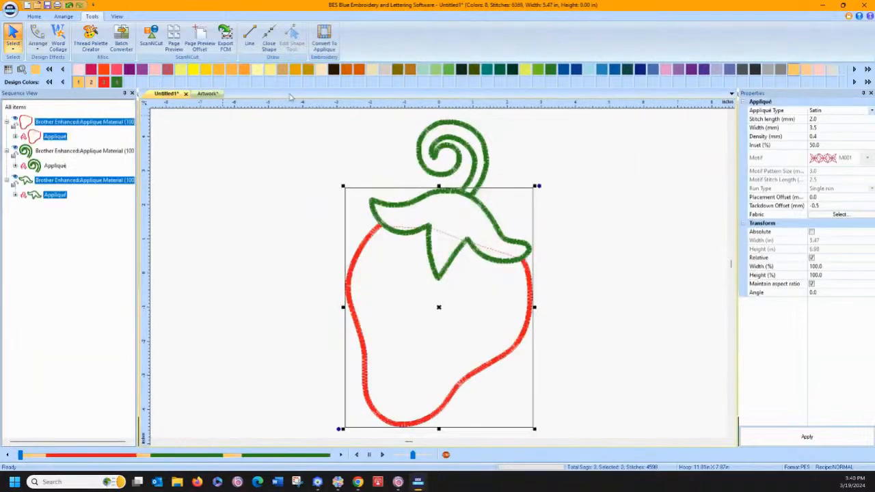
{"action": "left_click", "coordinate": [33, 16]}
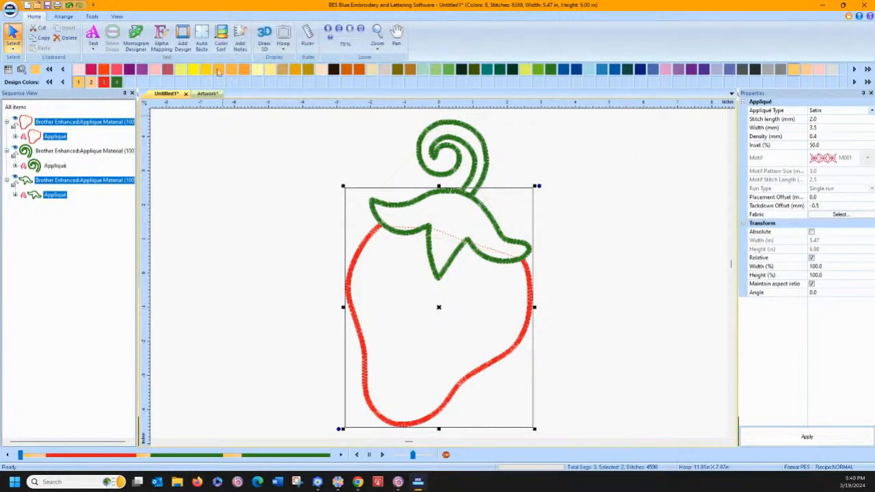
{"action": "left_click", "coordinate": [377, 32]}
{"action": "left_click_drag", "start_coordinate": [374, 195], "coordinate": [463, 255]}
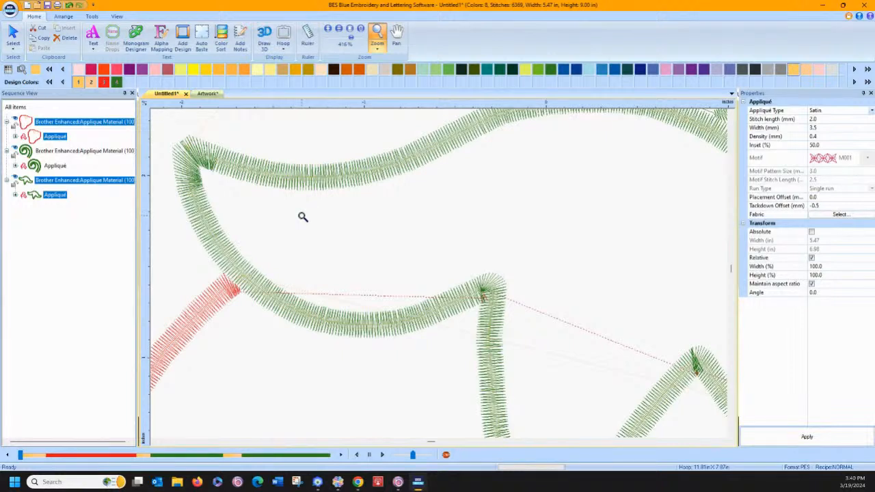
{"action": "key", "text": "Escape"}
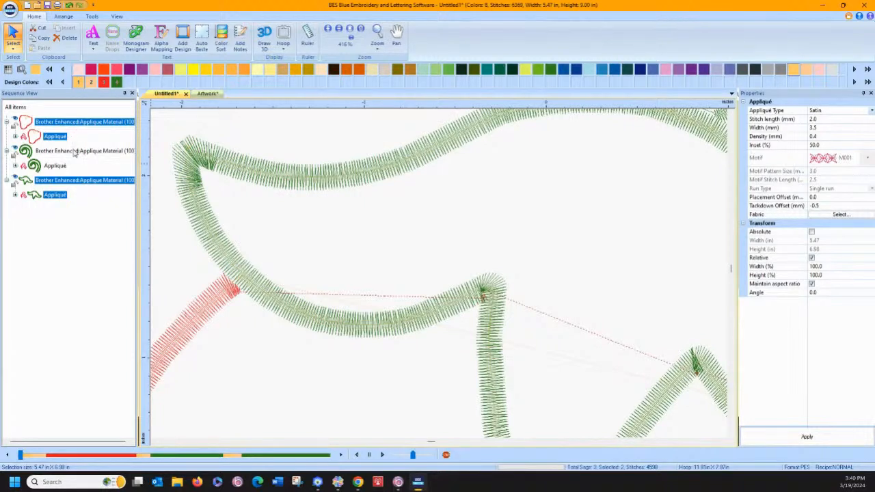
{"action": "left_click", "coordinate": [21, 109]}
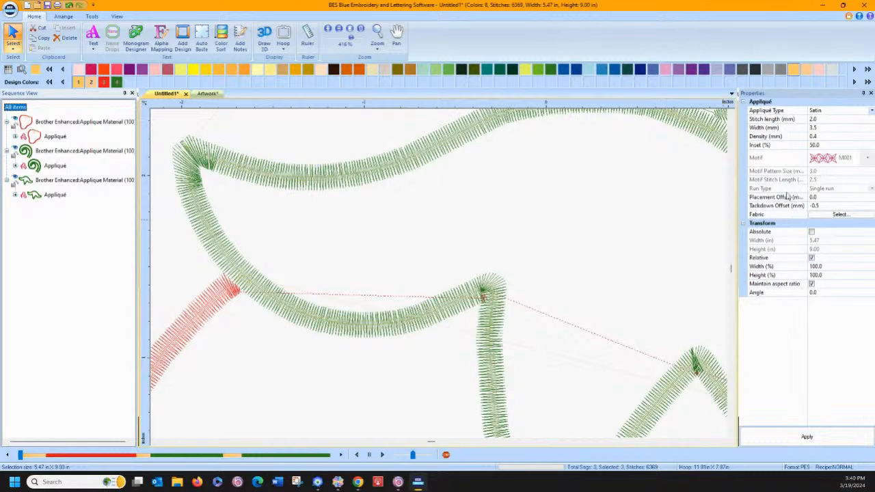
{"action": "left_click", "coordinate": [820, 146]}
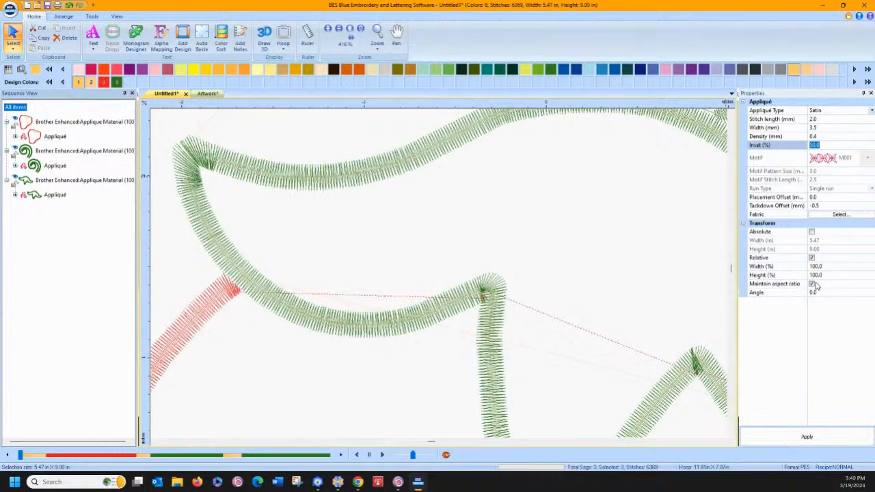
{"action": "left_click", "coordinate": [793, 445]}
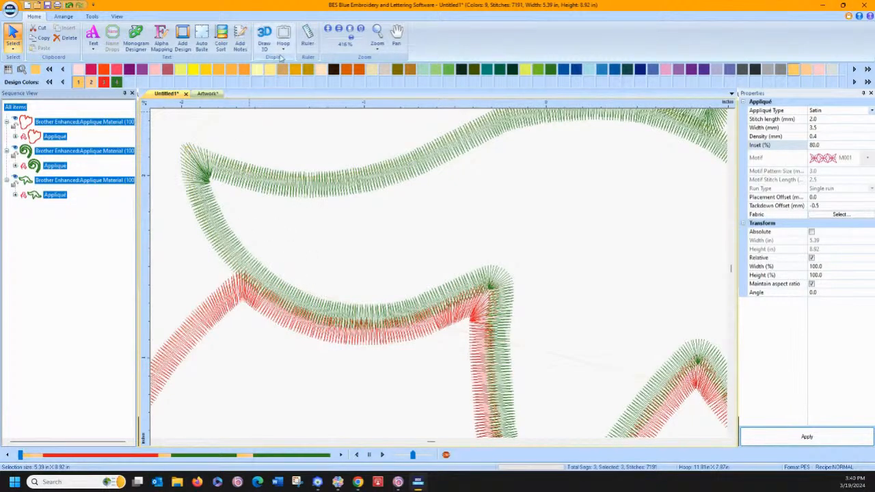
{"action": "left_click", "coordinate": [350, 29]}
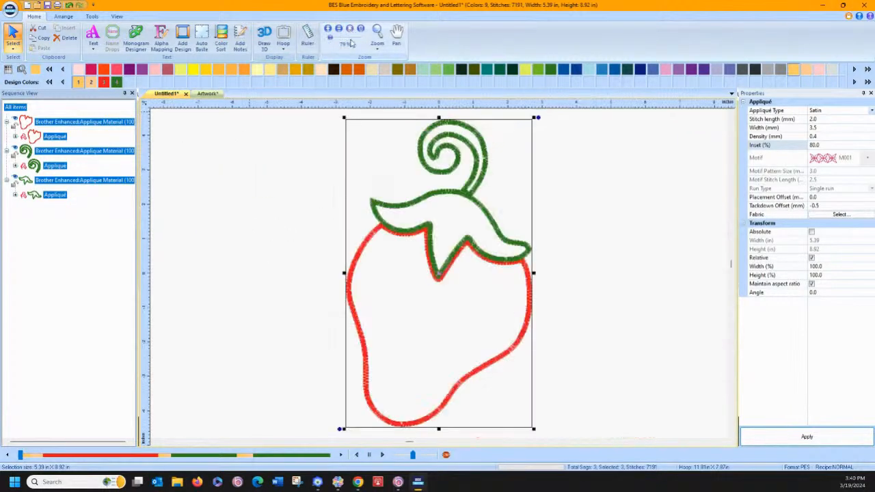
Shift the red body slightly up and right beneath the leaf cap, and lower the curled stem slightly onto the cap
{"action": "left_click", "coordinate": [561, 202]}
{"action": "left_click", "coordinate": [527, 273]}
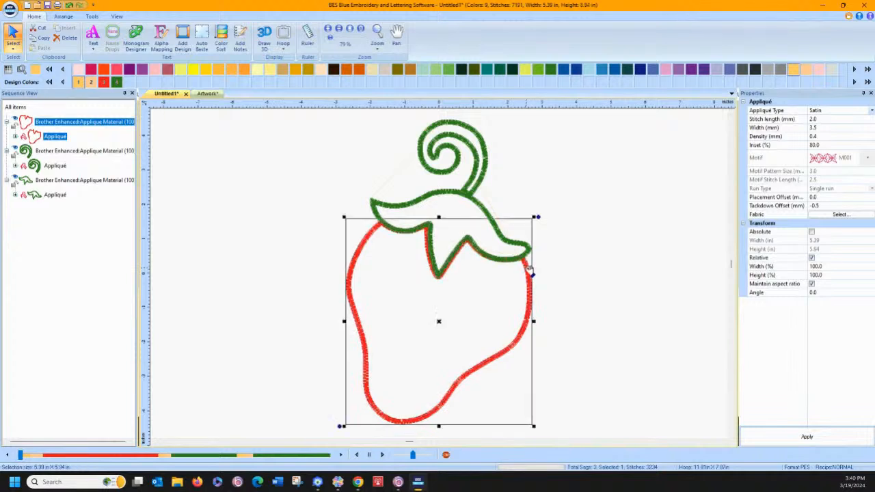
{"action": "left_click_drag", "start_coordinate": [531, 269], "coordinate": [531, 269]}
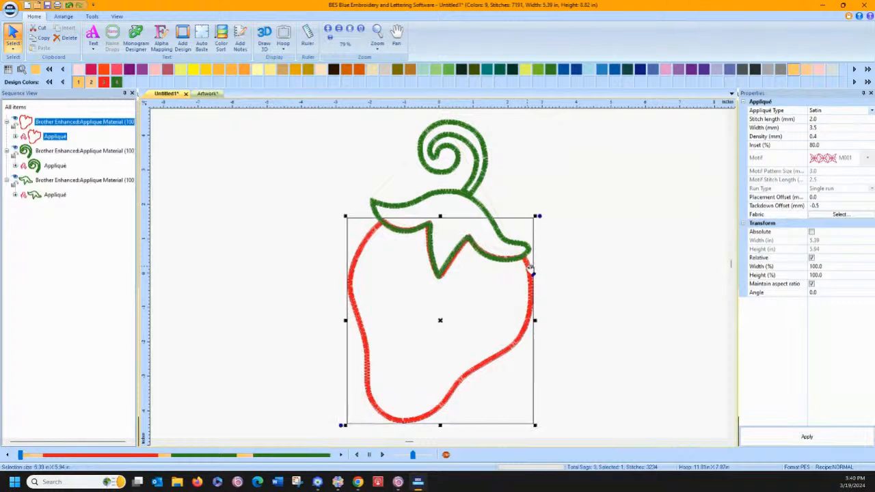
{"action": "left_click_drag", "start_coordinate": [483, 179], "coordinate": [486, 181]}
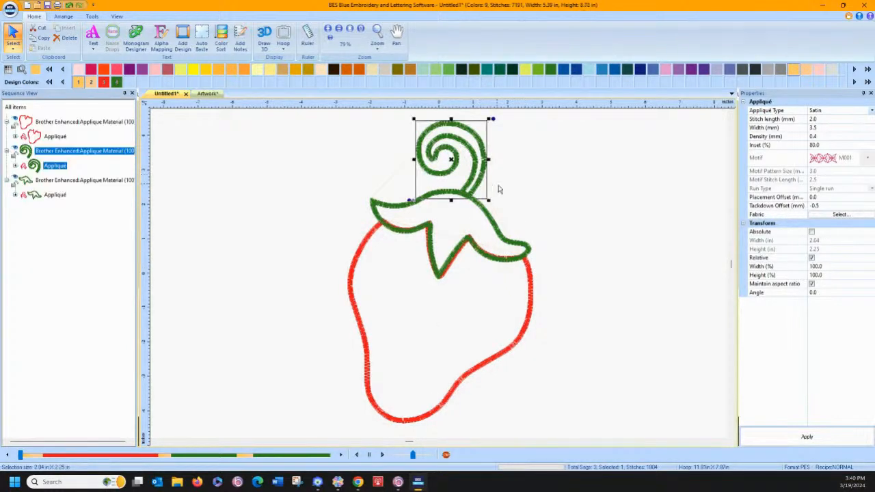
{"action": "left_click", "coordinate": [499, 188]}
Reshape the red body's outline along the rising edge beside the central leaf tip so it follows the leaf cap's edge
{"action": "left_click", "coordinate": [377, 32]}
{"action": "left_click_drag", "start_coordinate": [344, 159], "coordinate": [580, 380]}
{"action": "left_click_drag", "start_coordinate": [275, 141], "coordinate": [570, 344]}
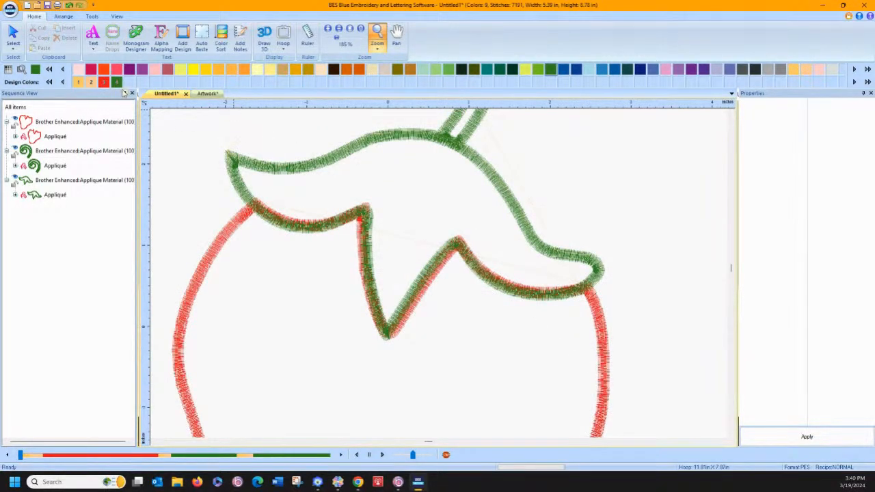
{"action": "left_click", "coordinate": [91, 16]}
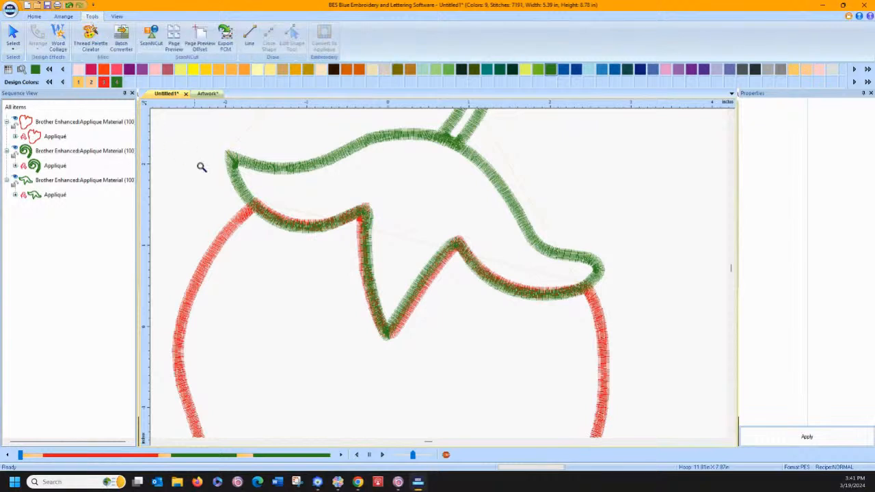
{"action": "left_click", "coordinate": [14, 32]}
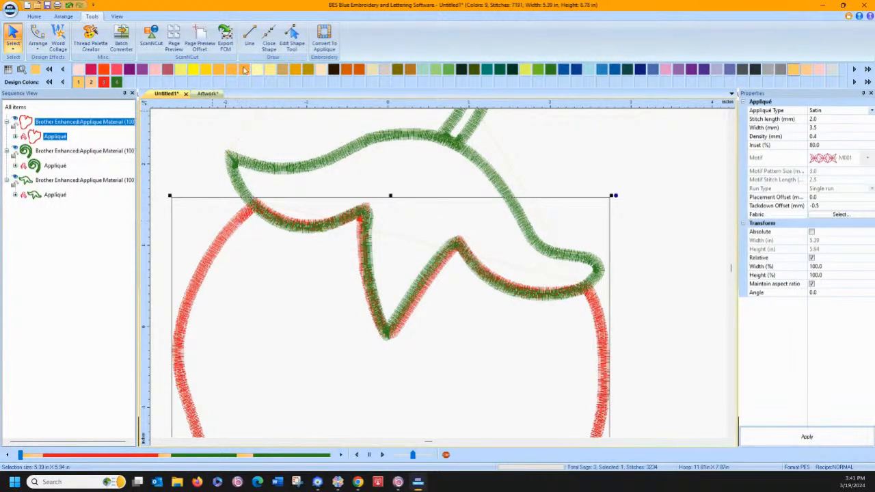
{"action": "left_click", "coordinate": [292, 38]}
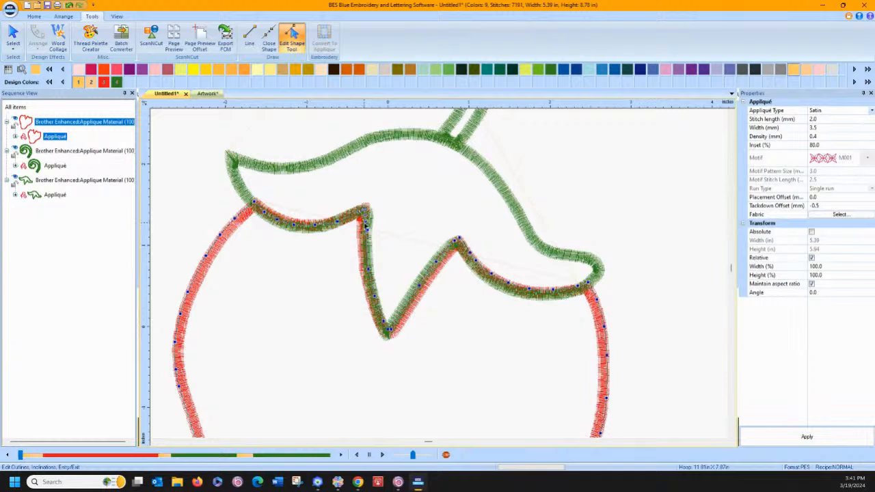
{"action": "right_click", "coordinate": [384, 238]}
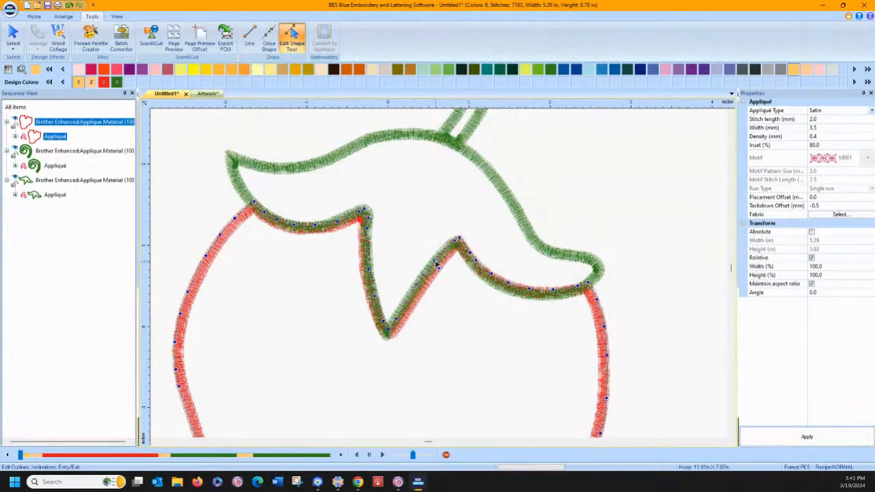
{"action": "left_click_drag", "start_coordinate": [439, 268], "coordinate": [436, 261]}
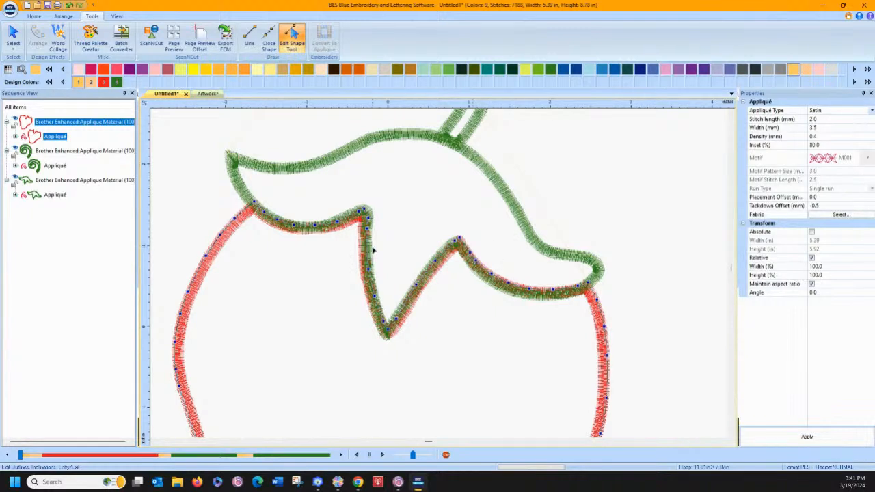
Add an outline point to the red body on the left leaf curve, just before the first peak
{"action": "left_click", "coordinate": [351, 220]}
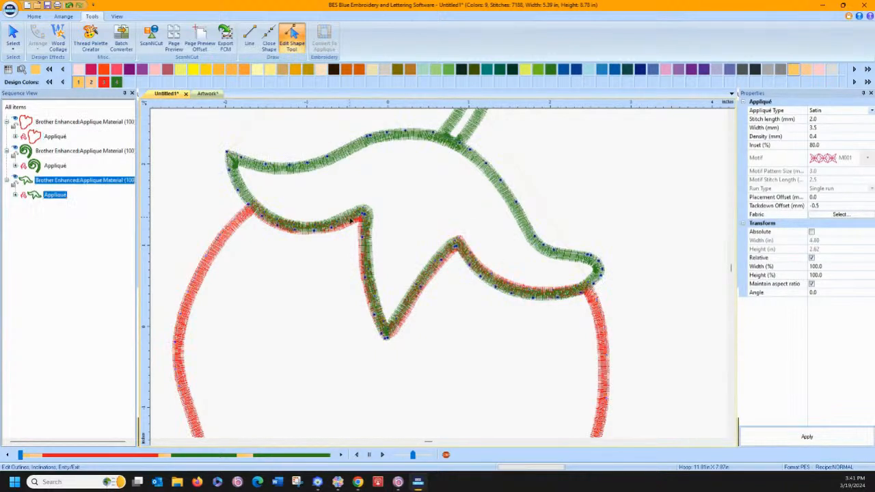
{"action": "left_click", "coordinate": [232, 229]}
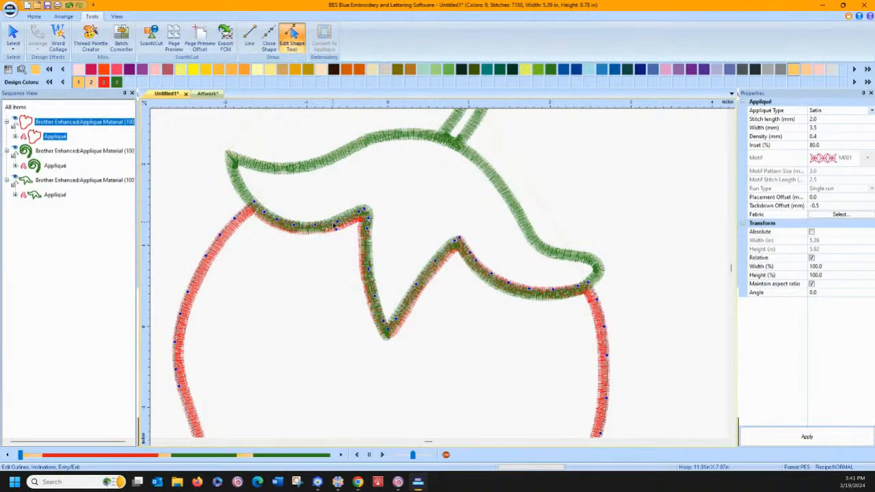
{"action": "right_click", "coordinate": [351, 220]}
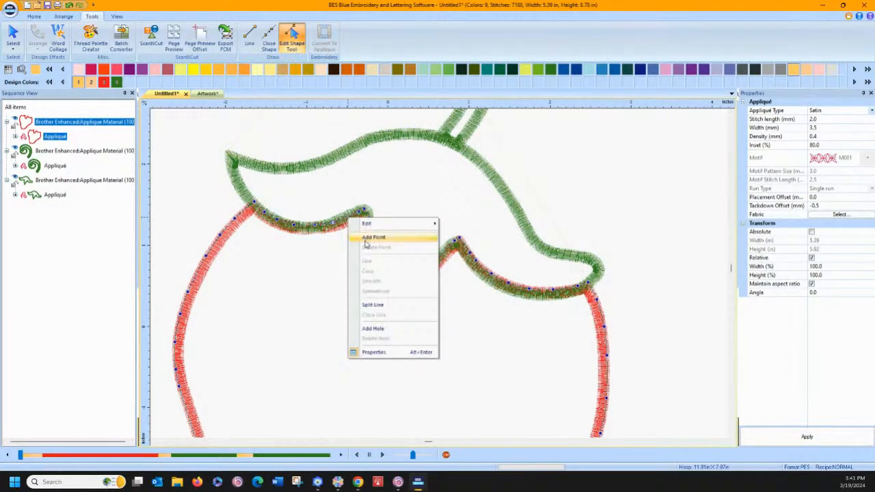
{"action": "left_click", "coordinate": [363, 237]}
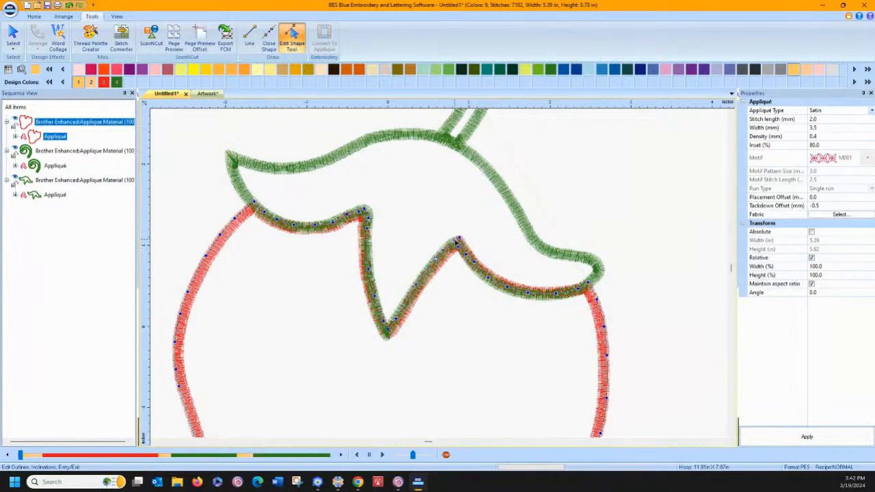
Adjust the red body's outline points at both peaks, beside the central leaf tip and along the right curve to sit beneath the leaf cap
{"action": "left_click_drag", "start_coordinate": [457, 246], "coordinate": [454, 241]}
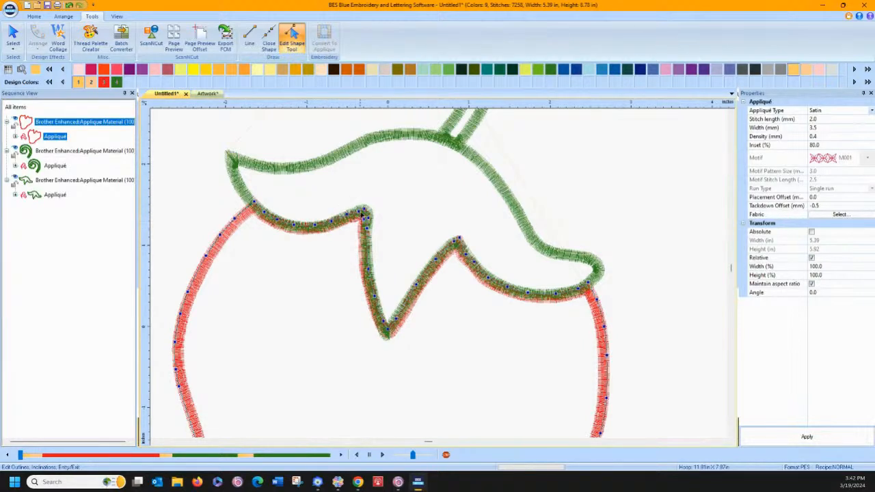
{"action": "left_click_drag", "start_coordinate": [360, 211], "coordinate": [360, 209]}
{"action": "right_click", "coordinate": [347, 194]}
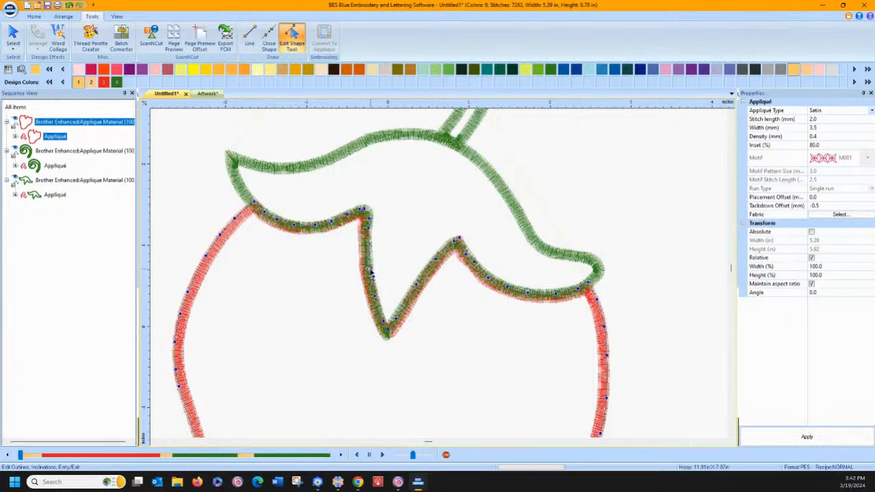
{"action": "key", "text": "Delete"}
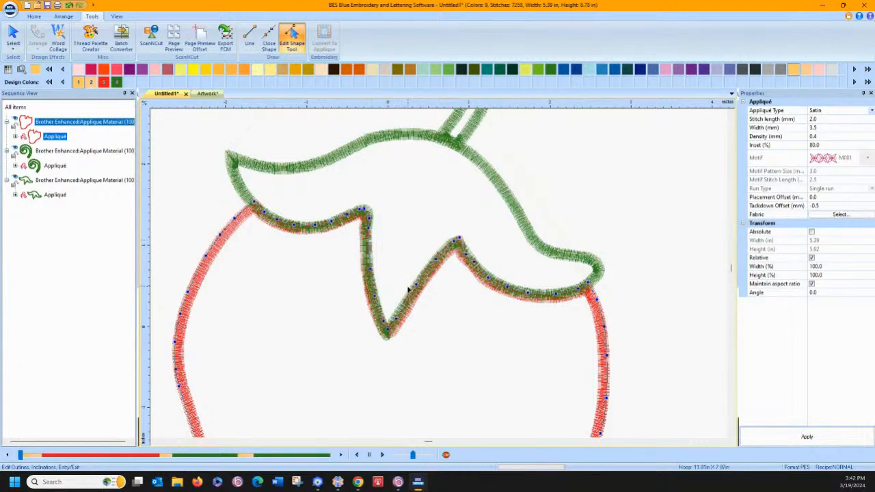
{"action": "left_click", "coordinate": [399, 325]}
{"action": "key", "text": "Delete"}
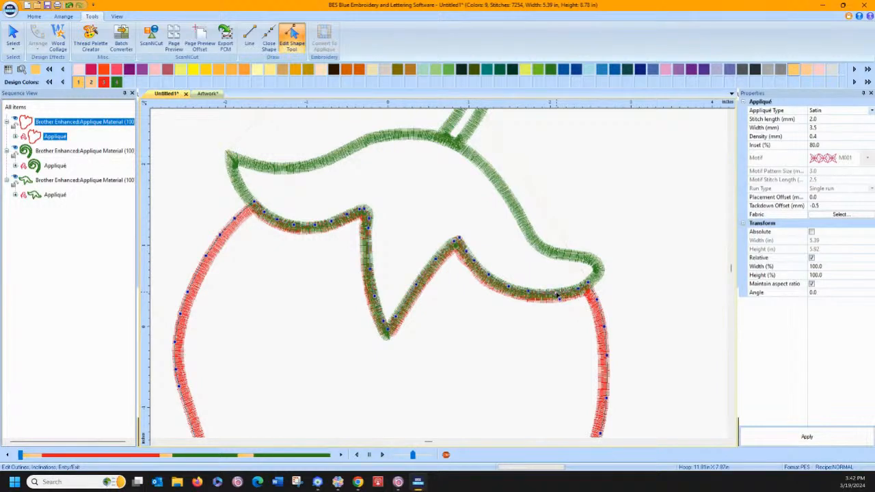
{"action": "left_click_drag", "start_coordinate": [578, 288], "coordinate": [577, 287]}
{"action": "key", "text": "Return"}
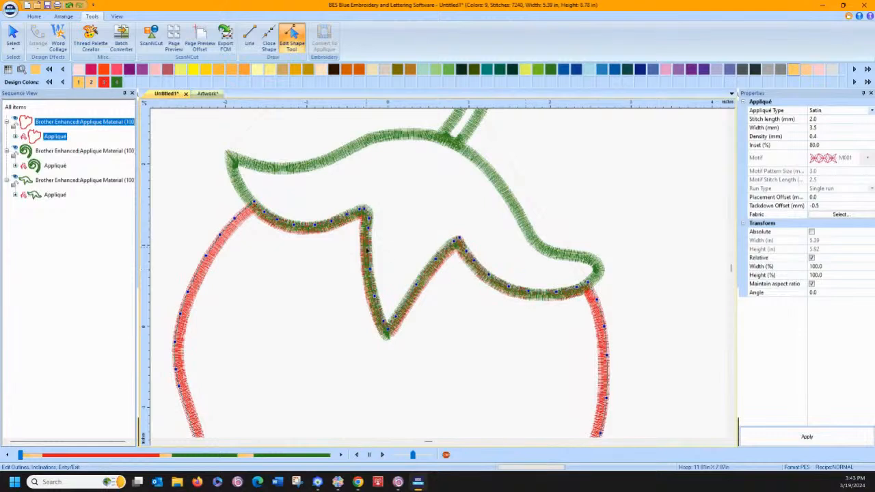
Remove the overlapped stitches between the reshaped red body and the leaf cap with an allowed overlap distance of 0.0 mm
{"action": "left_click", "coordinate": [13, 36]}
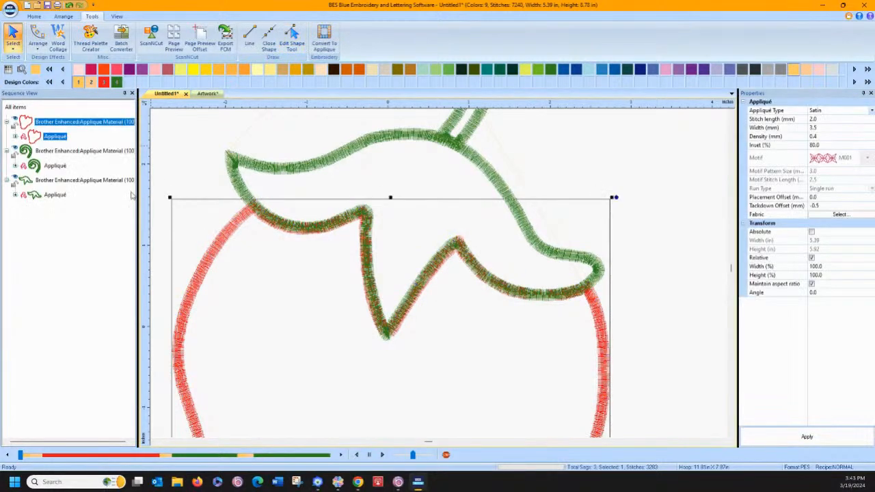
{"action": "left_click", "coordinate": [65, 181], "text": "ctrl"}
{"action": "right_click", "coordinate": [260, 209]}
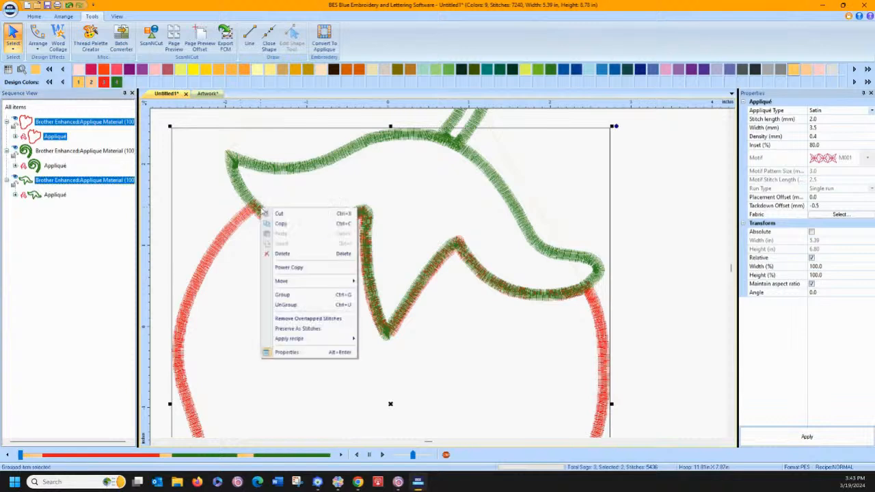
{"action": "left_click", "coordinate": [298, 319]}
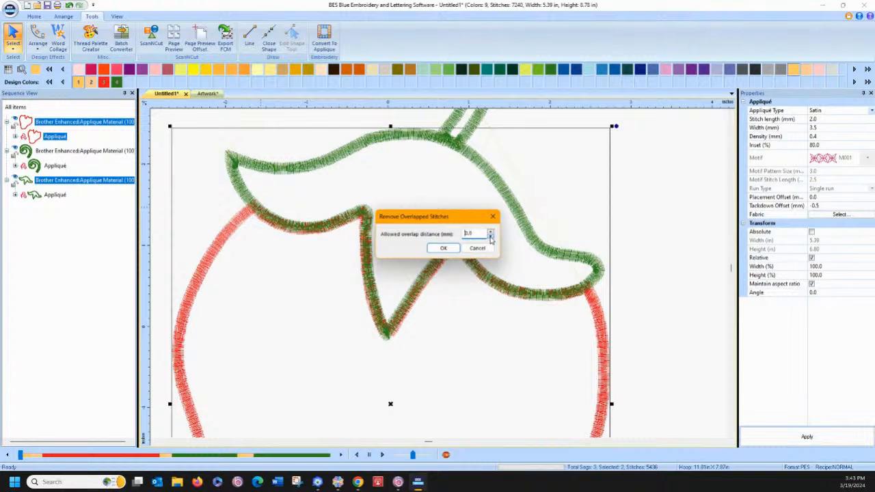
{"action": "left_click", "coordinate": [443, 248]}
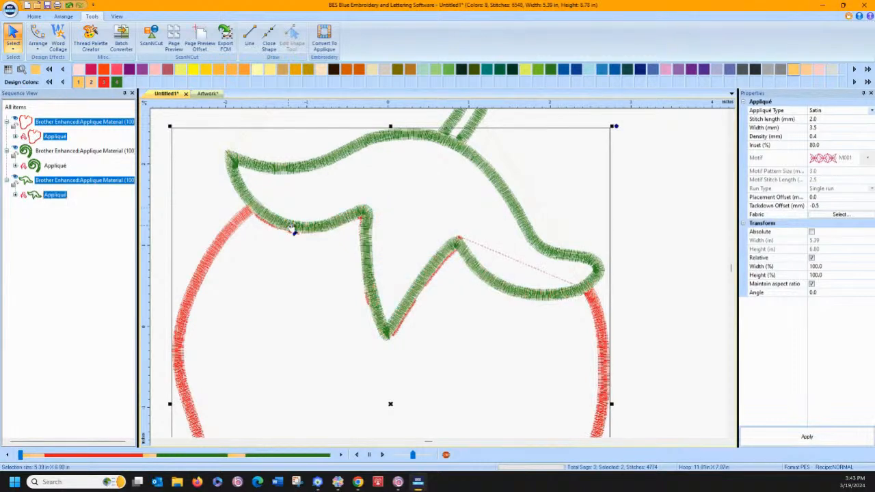
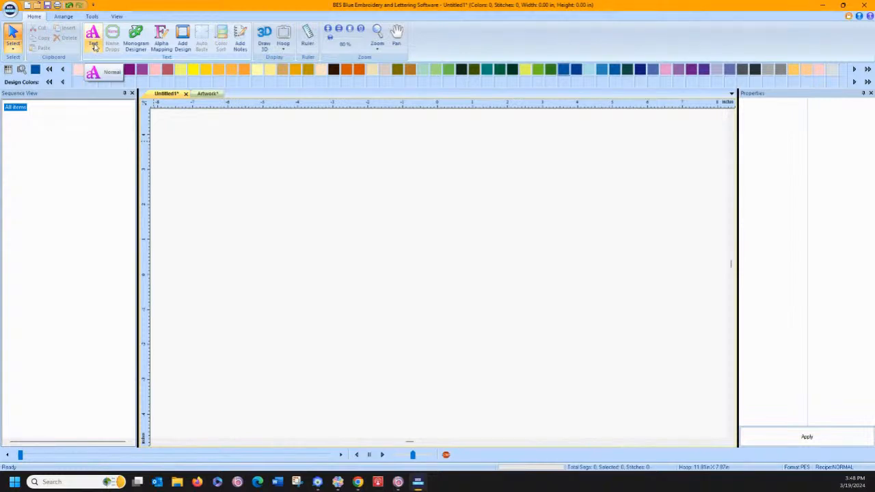
Create a new Alpha Mapping font named with the font owner's first name
{"action": "left_click", "coordinate": [161, 39]}
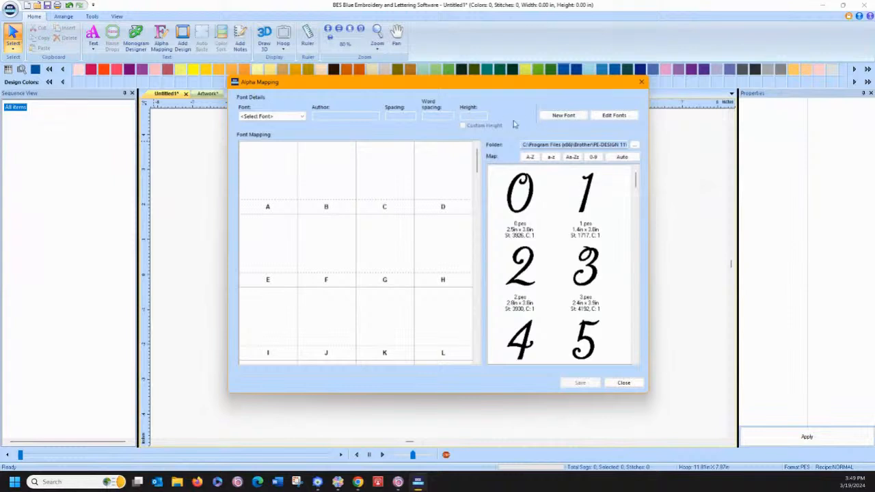
{"action": "left_click", "coordinate": [557, 118]}
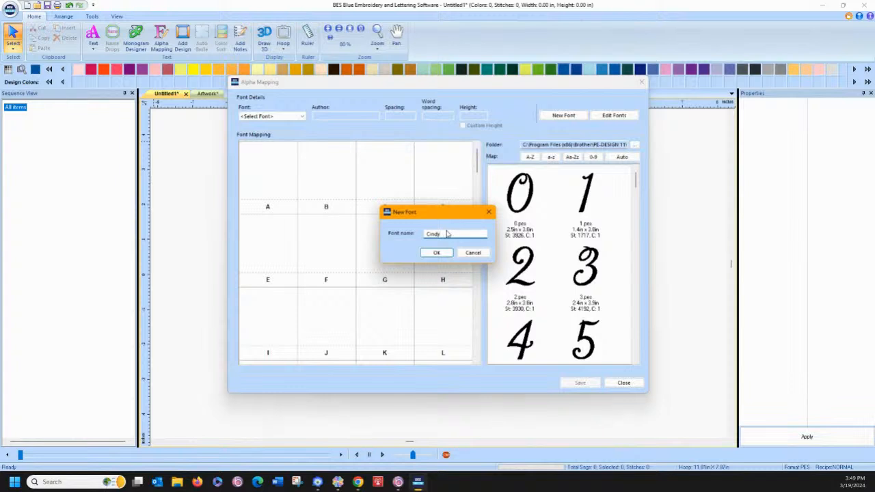
{"action": "left_click", "coordinate": [436, 252]}
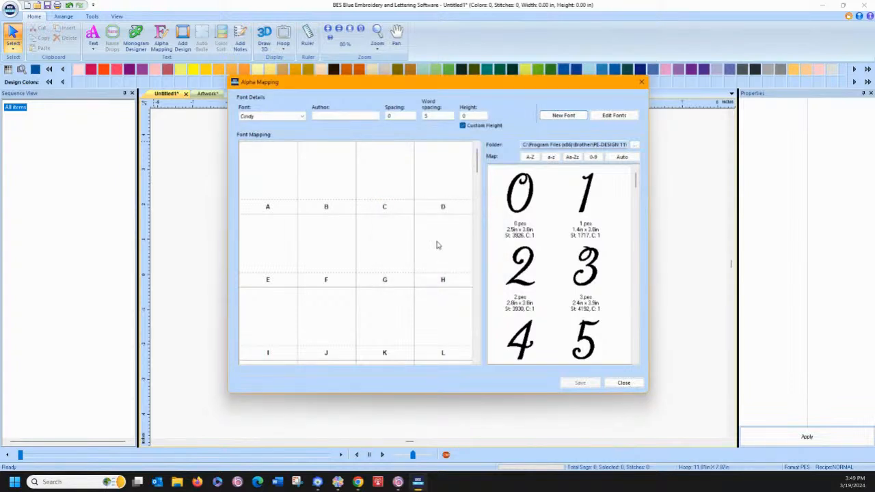
Set the font's design source folder to BES test files on the Data (D:) drive
{"action": "left_click", "coordinate": [634, 148]}
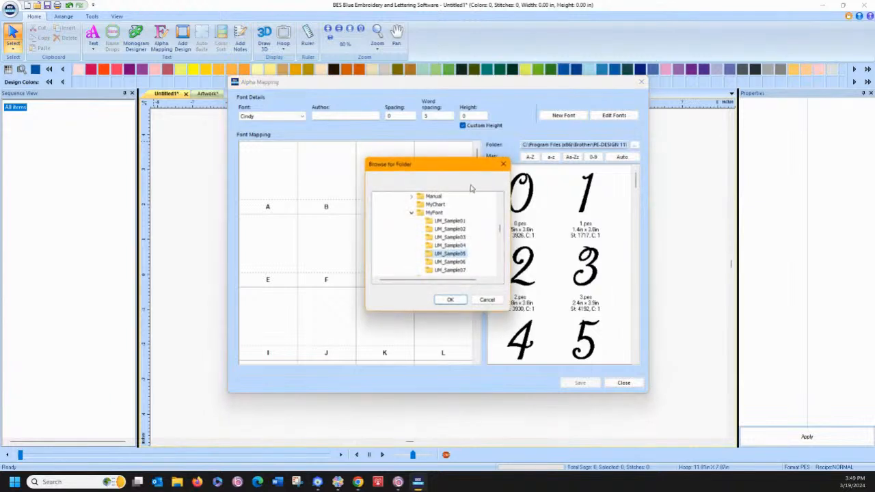
{"action": "left_click", "coordinate": [413, 213]}
{"action": "scroll", "coordinate": [446, 226], "scroll_direction": "up", "scroll_amount": 3}
{"action": "scroll", "coordinate": [445, 226], "scroll_direction": "up", "scroll_amount": 3}
{"action": "scroll", "coordinate": [445, 226], "scroll_direction": "up", "scroll_amount": 3}
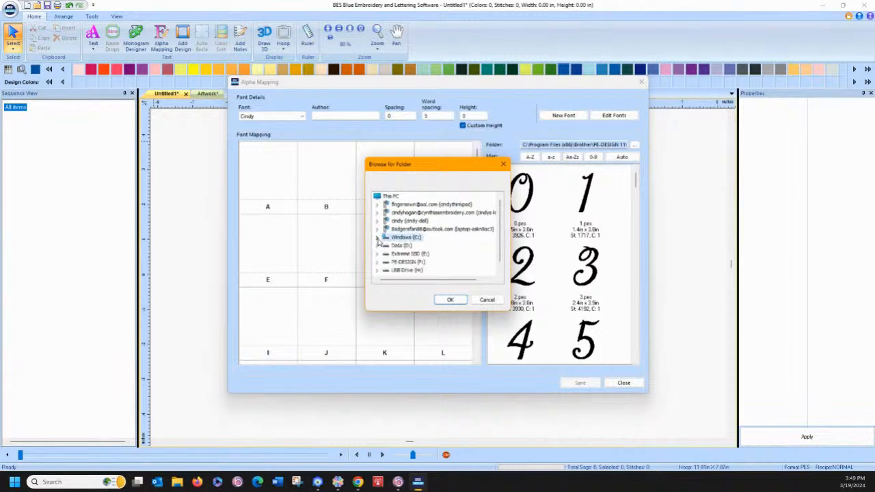
{"action": "left_click", "coordinate": [377, 246]}
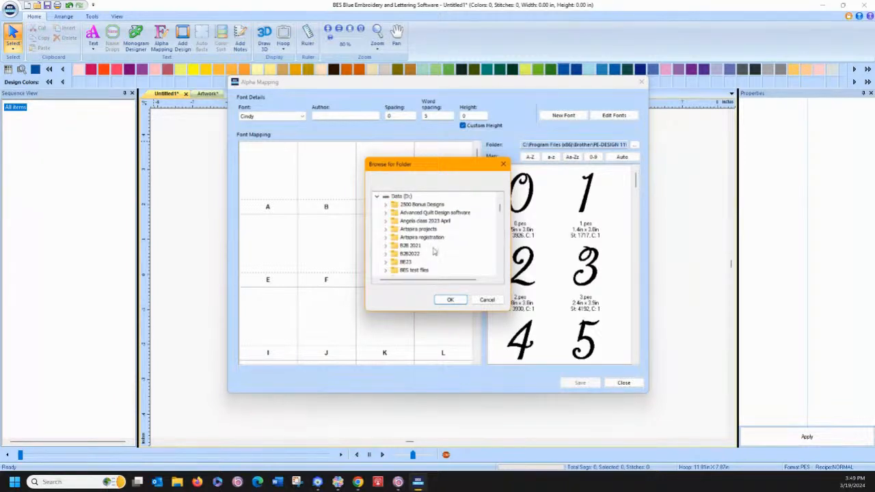
{"action": "left_click", "coordinate": [385, 272]}
{"action": "scroll", "coordinate": [408, 266], "scroll_direction": "down", "scroll_amount": 1}
{"action": "left_click", "coordinate": [414, 237]}
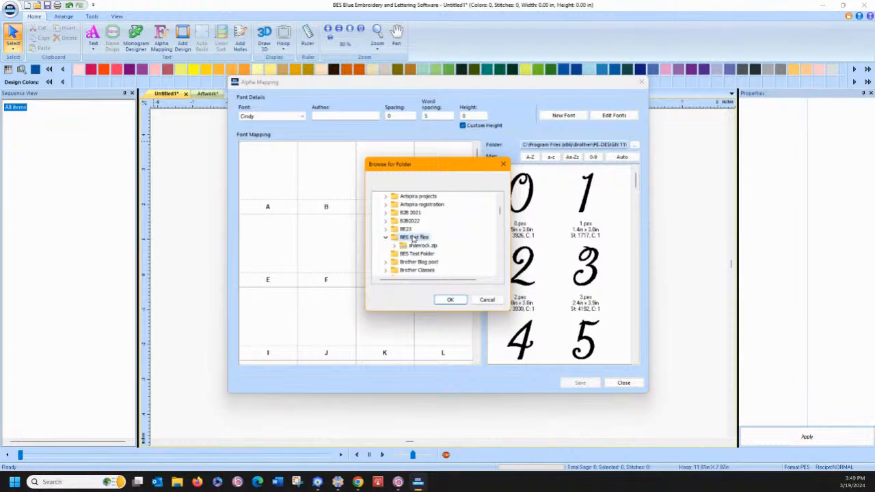
{"action": "left_click", "coordinate": [451, 301]}
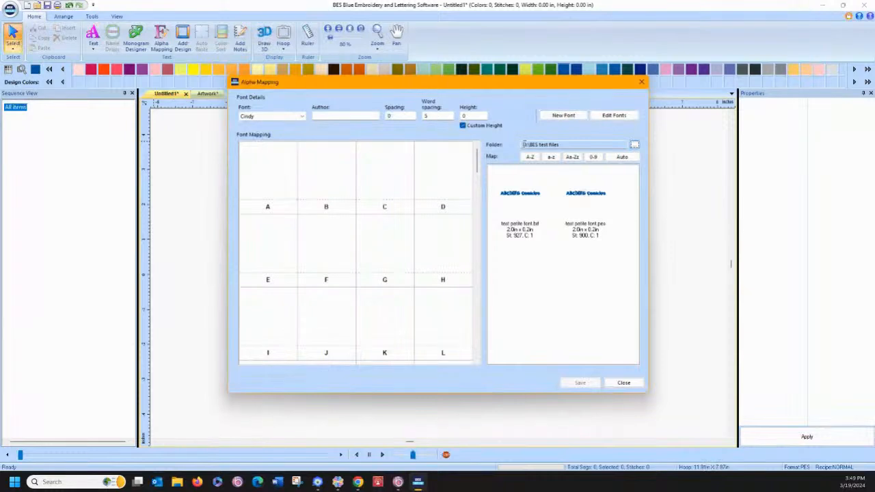
Change the mapping's source folder to the person-named folder on the Data (D:) drive that holds the animal alphabet designs
{"action": "left_click", "coordinate": [633, 144]}
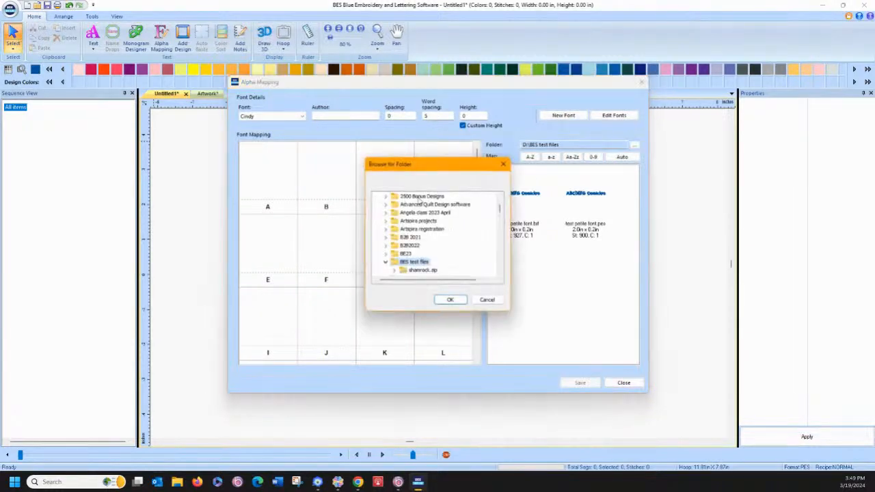
{"action": "scroll", "coordinate": [429, 243], "scroll_direction": "down", "scroll_amount": 2}
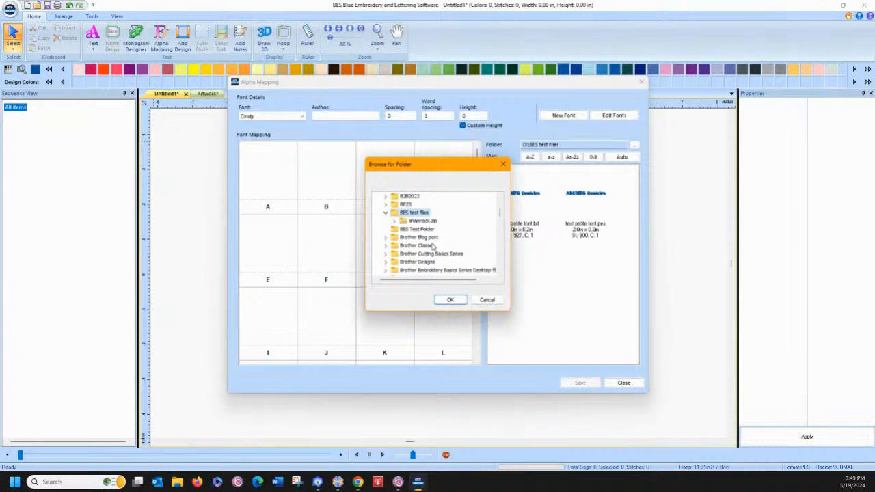
{"action": "scroll", "coordinate": [446, 250], "scroll_direction": "down", "scroll_amount": 5}
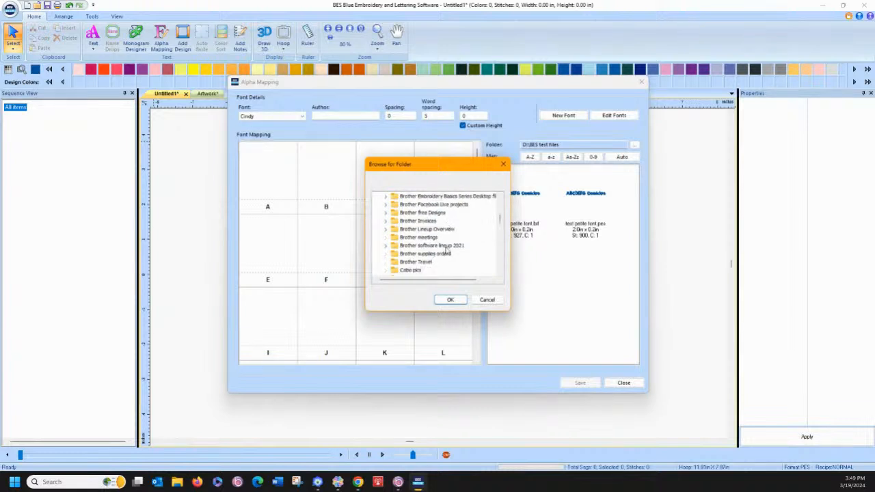
{"action": "scroll", "coordinate": [444, 249], "scroll_direction": "down", "scroll_amount": 1}
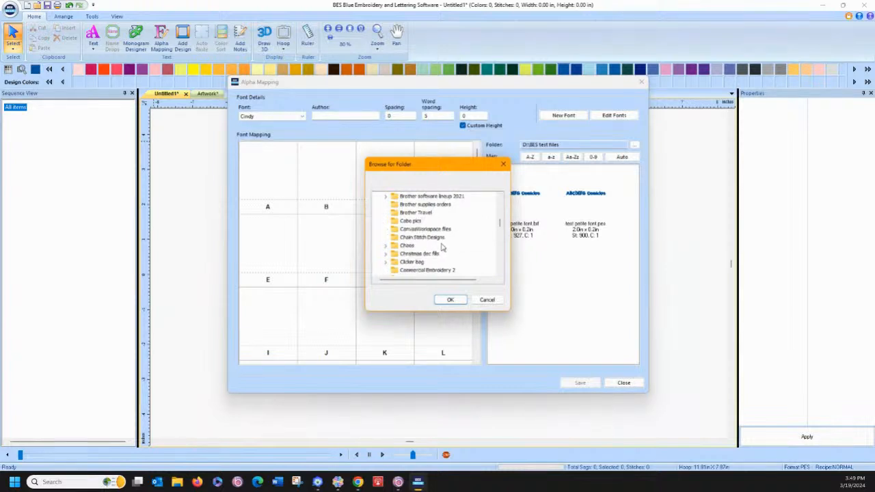
{"action": "scroll", "coordinate": [443, 248], "scroll_direction": "down", "scroll_amount": 8}
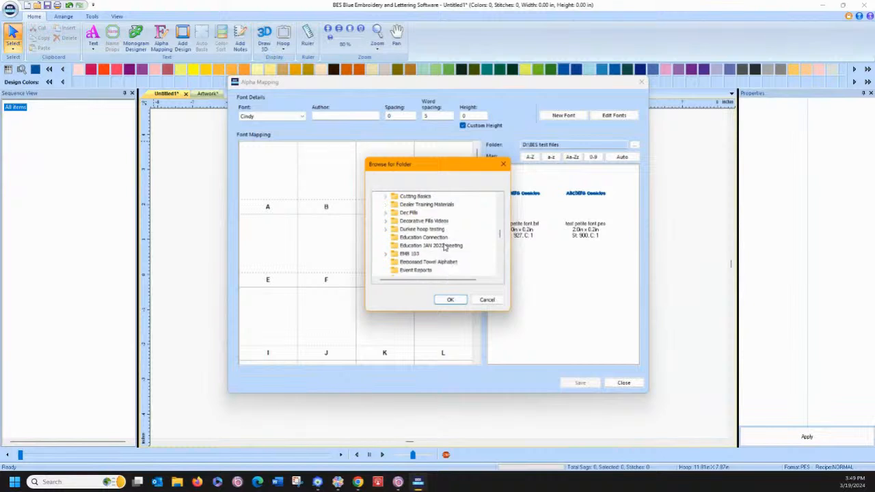
{"action": "scroll", "coordinate": [444, 247], "scroll_direction": "down", "scroll_amount": 1}
{"action": "scroll", "coordinate": [443, 245], "scroll_direction": "down", "scroll_amount": 8}
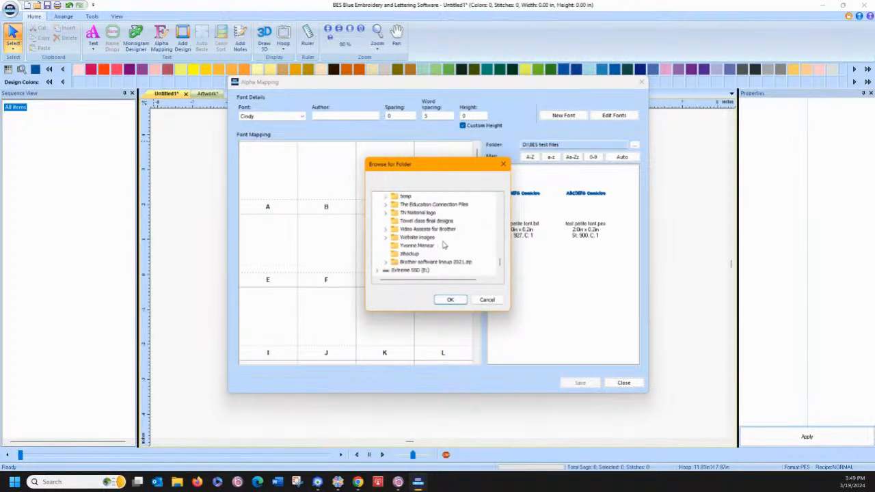
{"action": "left_click", "coordinate": [397, 247]}
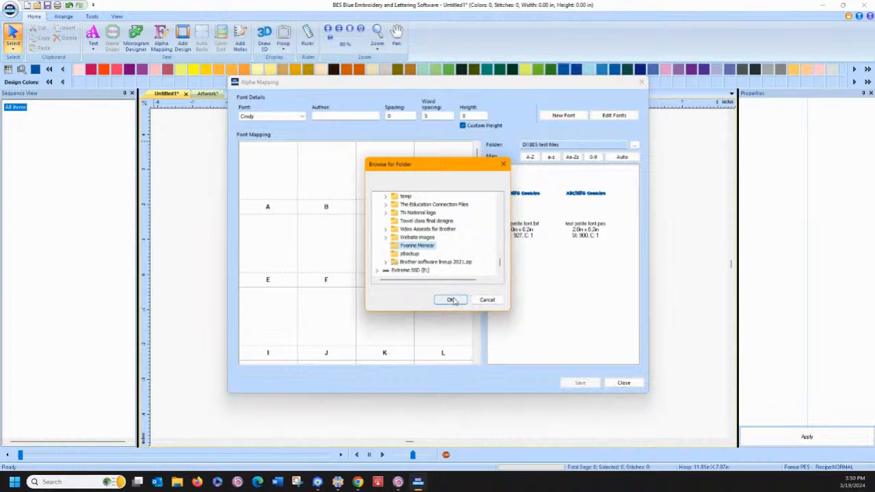
{"action": "left_click", "coordinate": [451, 300]}
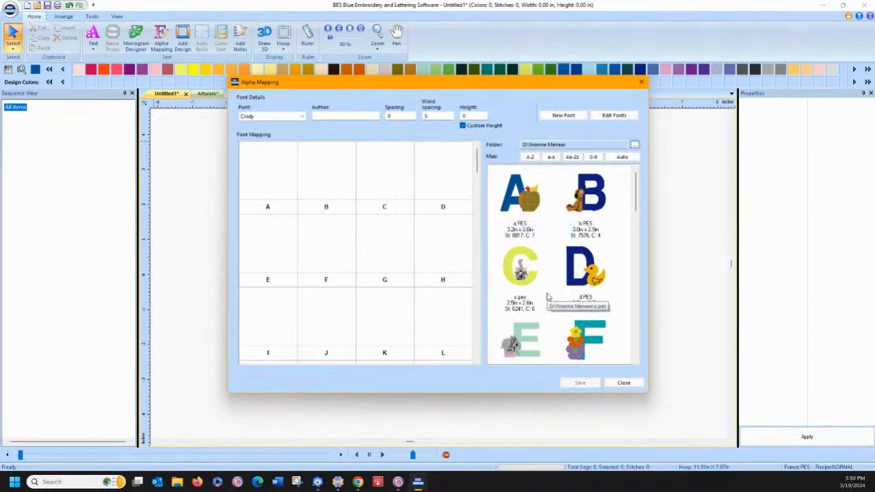
Auto-map the m.pes design and accept lowercase m as the font's reference letter
{"action": "scroll", "coordinate": [547, 295], "scroll_direction": "down", "scroll_amount": 6}
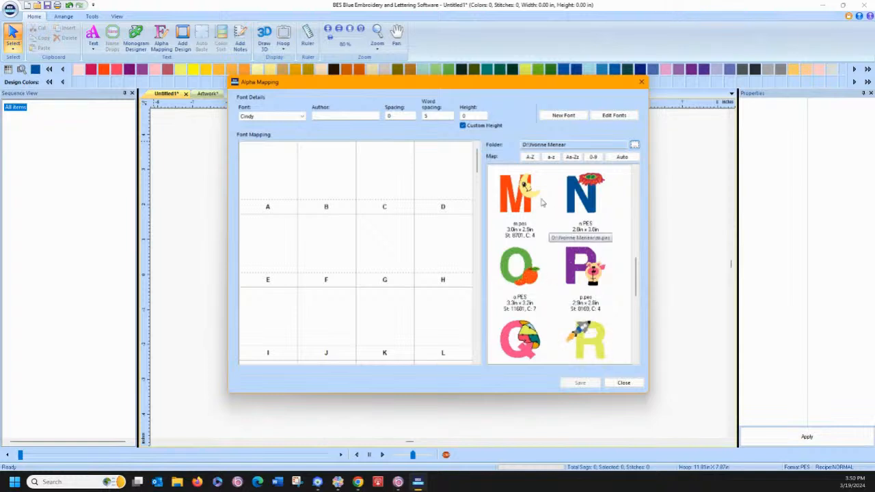
{"action": "left_click", "coordinate": [517, 199]}
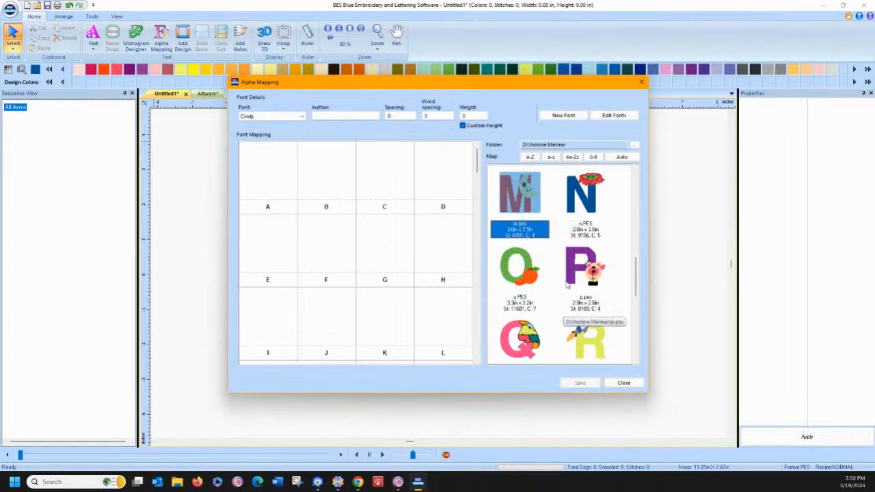
{"action": "left_click", "coordinate": [622, 158]}
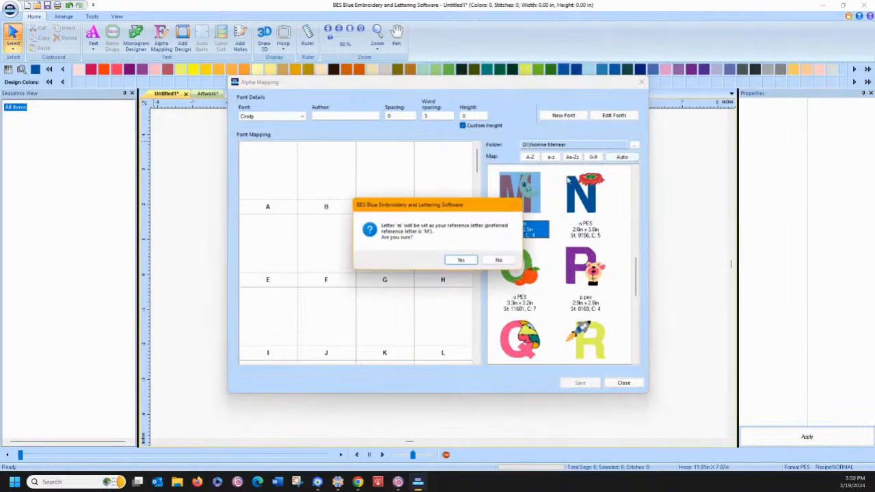
{"action": "left_click", "coordinate": [462, 259]}
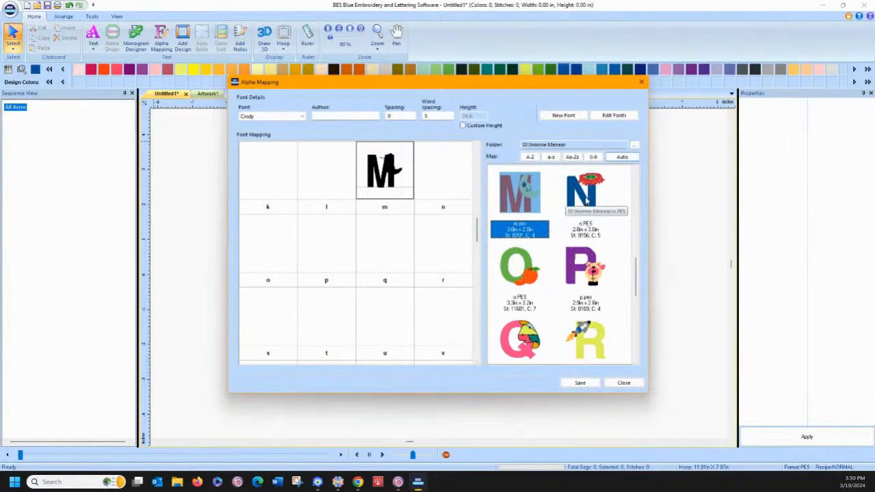
Auto-map all the alphabet designs from a to z to their lowercase letters, save the font and close Alpha Mapping
{"action": "left_click", "coordinate": [612, 214]}
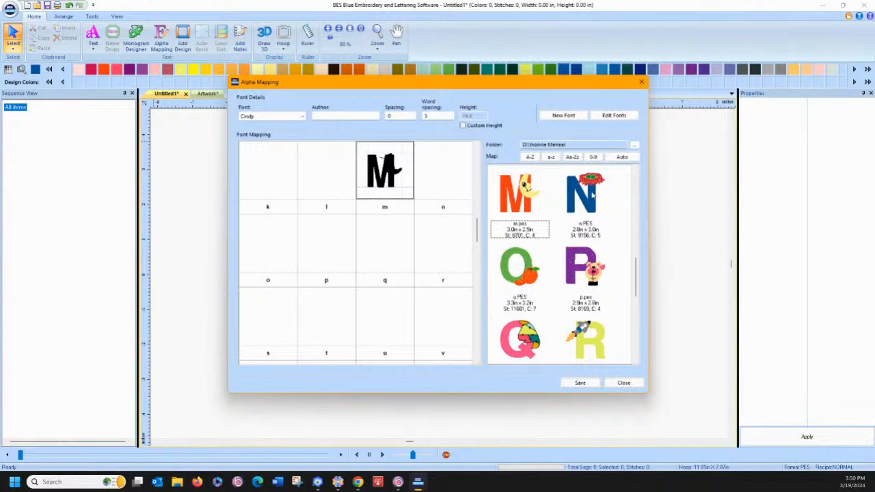
{"action": "left_click", "coordinate": [594, 190]}
{"action": "left_click_drag", "start_coordinate": [638, 276], "coordinate": [633, 356]}
{"action": "left_click", "coordinate": [515, 191]}
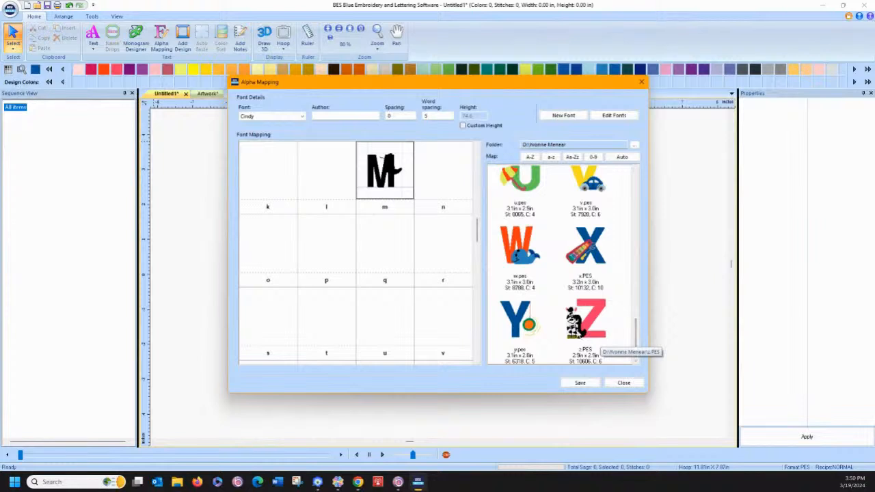
{"action": "left_click", "coordinate": [592, 337], "text": "shift"}
{"action": "left_click", "coordinate": [619, 157]}
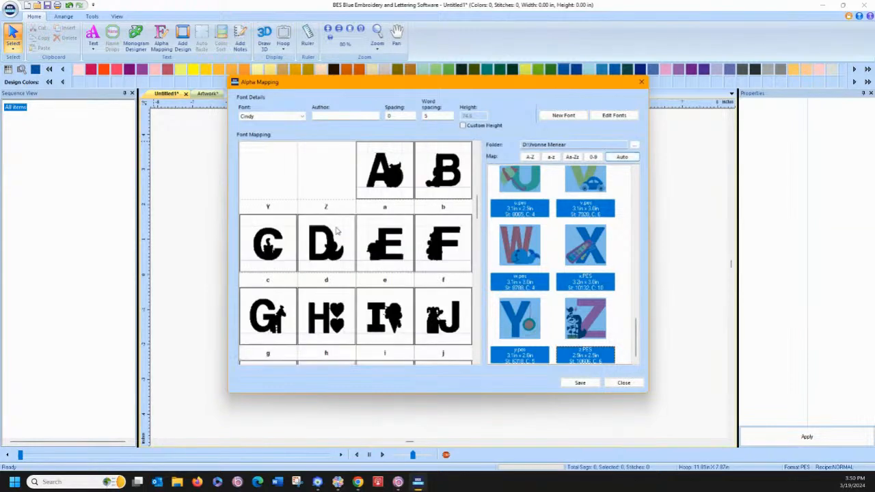
{"action": "left_click", "coordinate": [579, 384]}
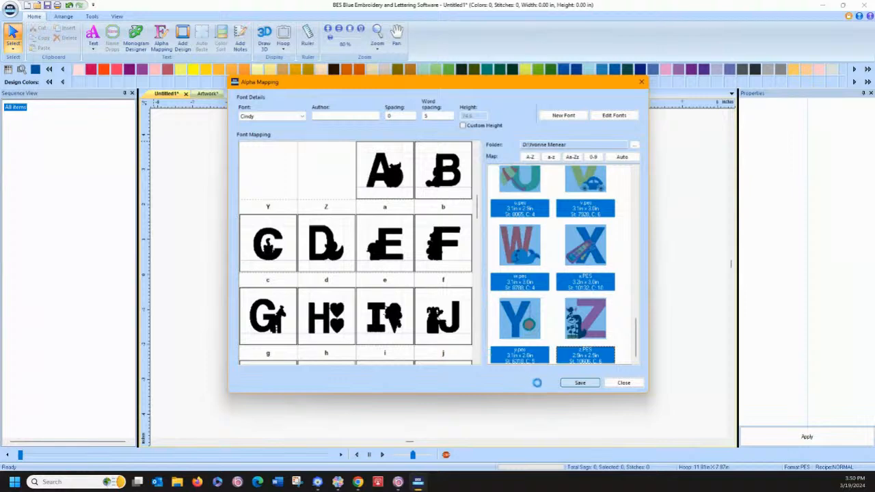
{"action": "left_click", "coordinate": [622, 382]}
Create circle text centred on the page with "abc" as the upper text and "def" as the lower text
{"action": "left_click", "coordinate": [93, 46]}
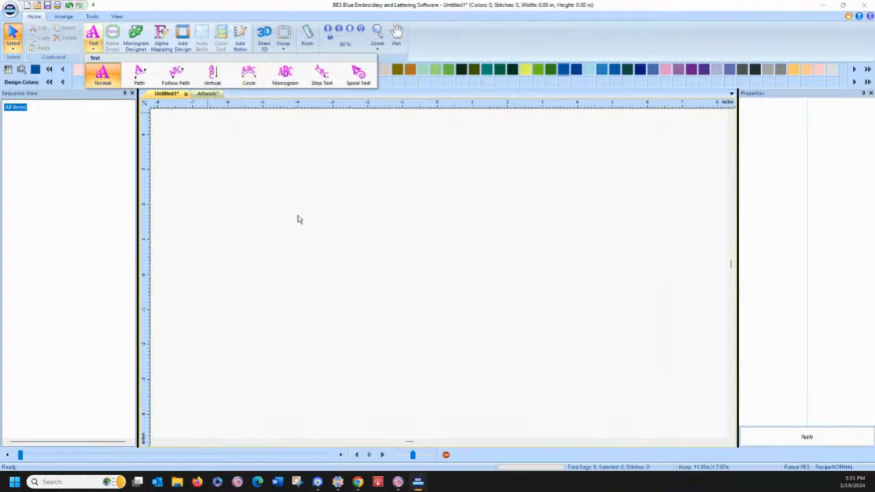
{"action": "left_click", "coordinate": [246, 79]}
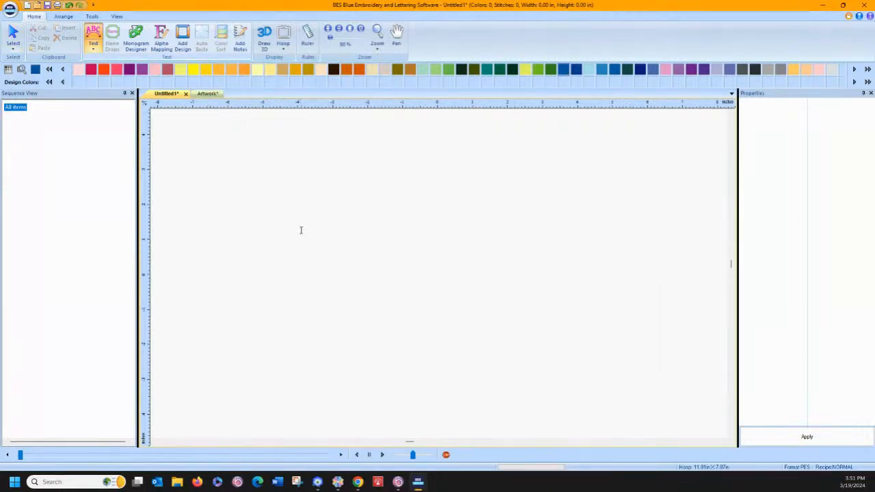
{"action": "left_click", "coordinate": [320, 238]}
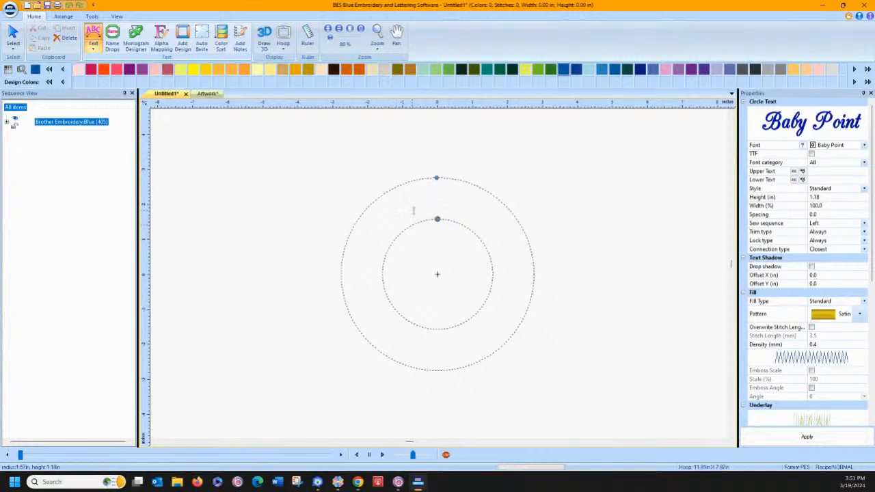
{"action": "type", "text": "abc"}
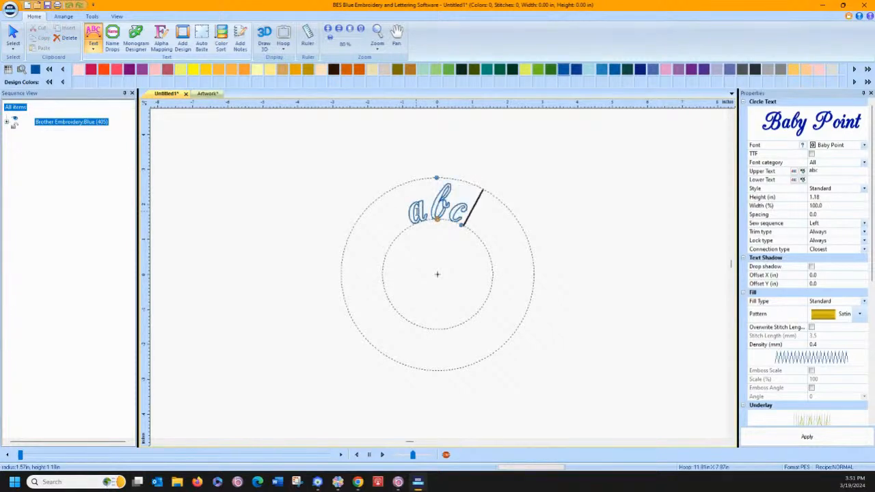
{"action": "key", "text": "Return"}
{"action": "type", "text": "def"}
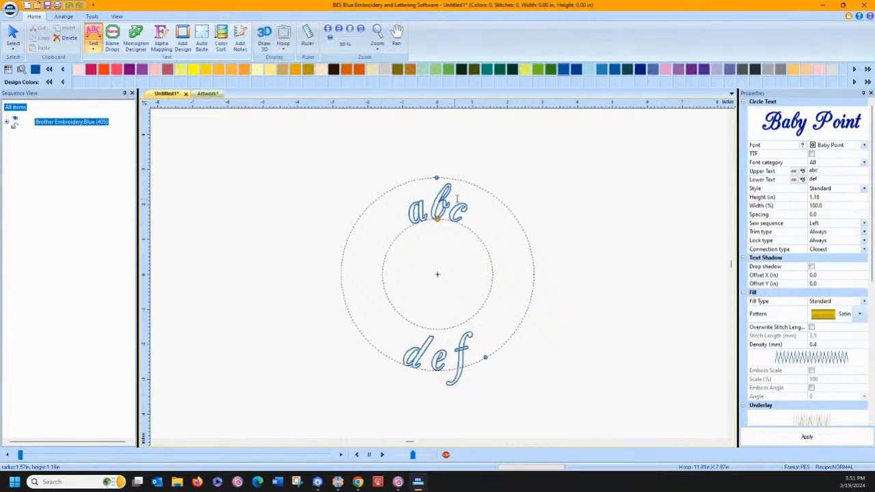
{"action": "left_click", "coordinate": [578, 207]}
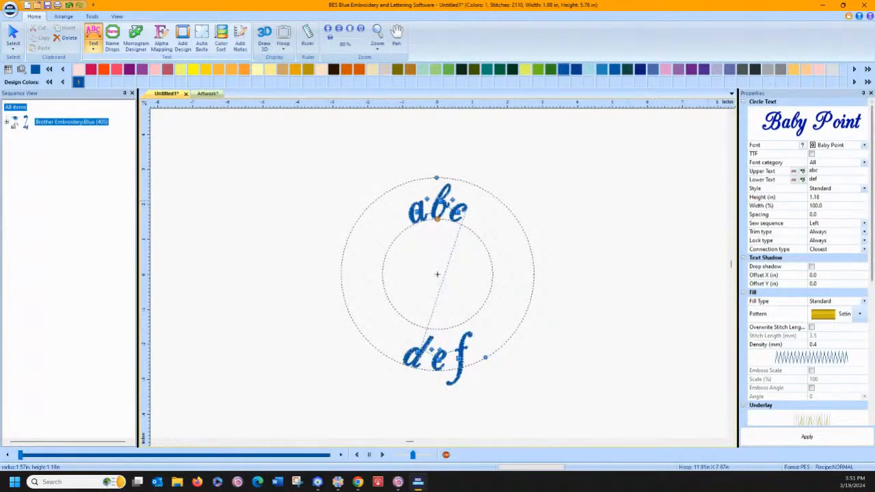
Apply the newly mapped alphabet font to the circle text and enlarge its circle to a radius of about 3.9 in
{"action": "left_click", "coordinate": [864, 146]}
{"action": "scroll", "coordinate": [847, 205], "scroll_direction": "down", "scroll_amount": 5}
{"action": "scroll", "coordinate": [834, 260], "scroll_direction": "down", "scroll_amount": 2}
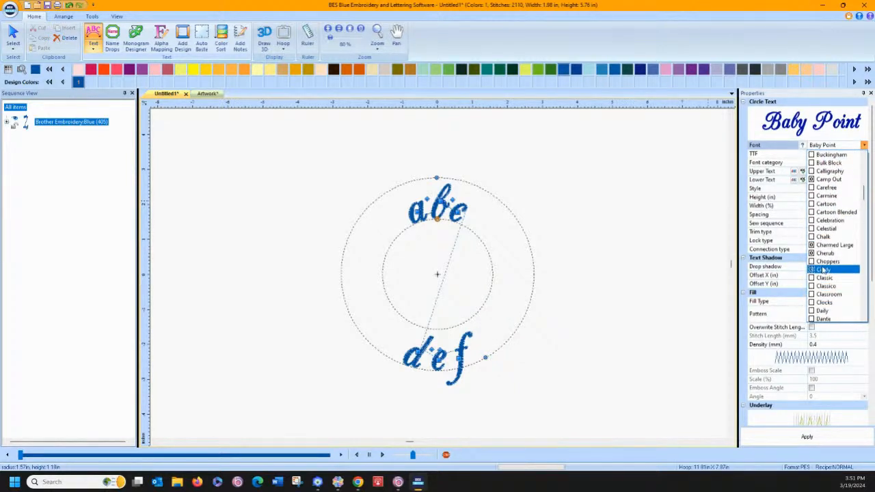
{"action": "left_click", "coordinate": [822, 270]}
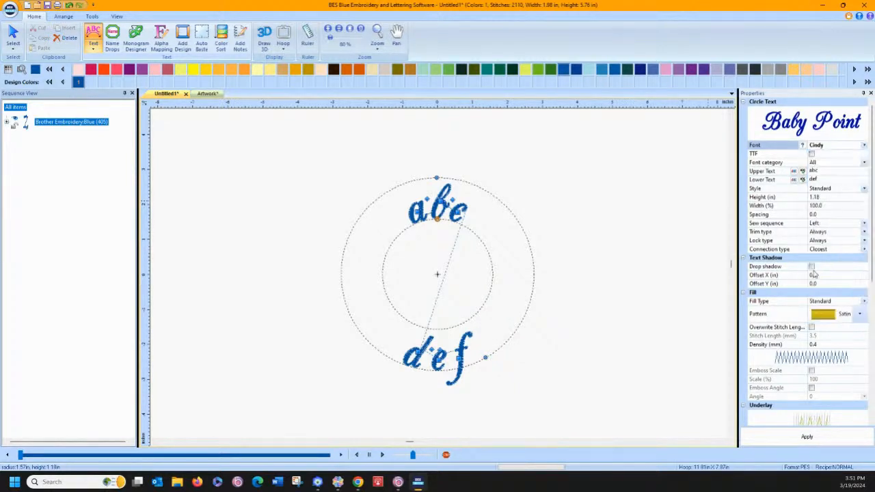
{"action": "left_click", "coordinate": [795, 441]}
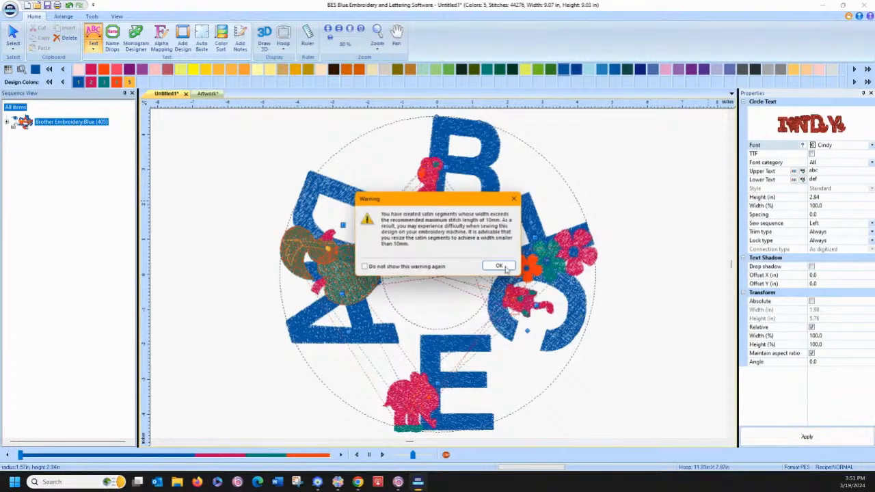
{"action": "left_click", "coordinate": [499, 266]}
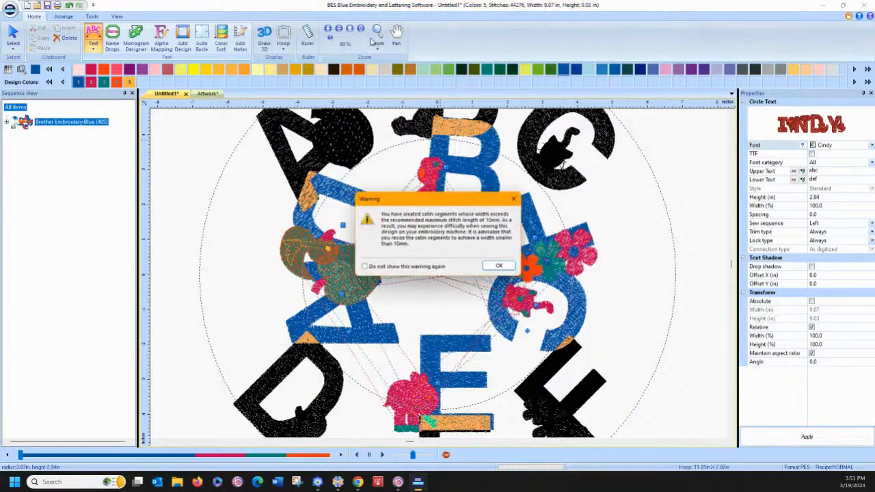
{"action": "left_click", "coordinate": [498, 266]}
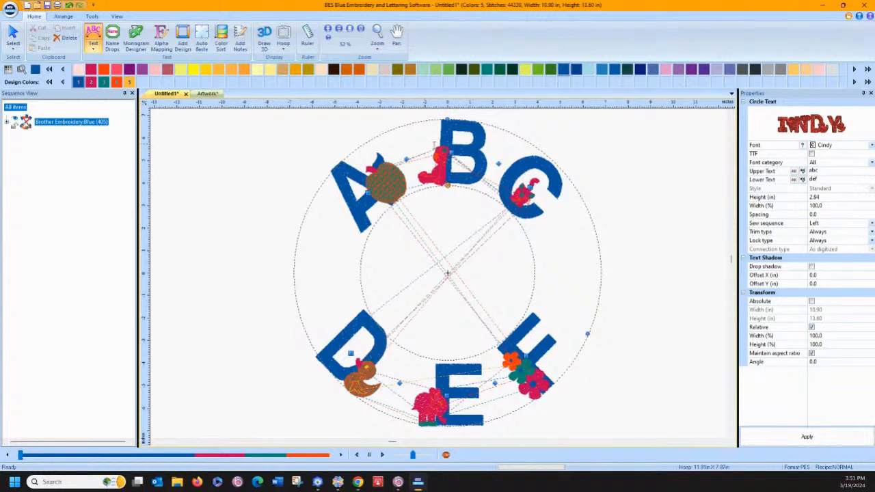
Display the deselected circle text in 3D and expand its entry in the sequence to list the thread colours
{"action": "left_click", "coordinate": [623, 218]}
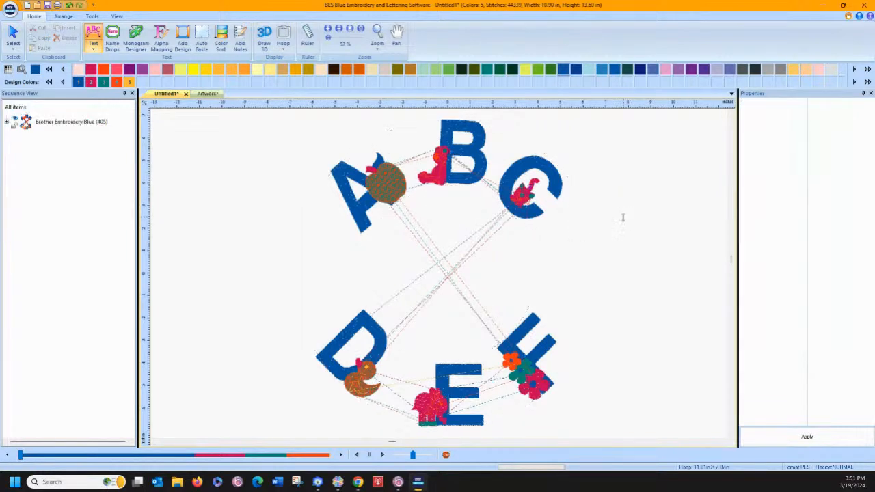
{"action": "left_click", "coordinate": [264, 35]}
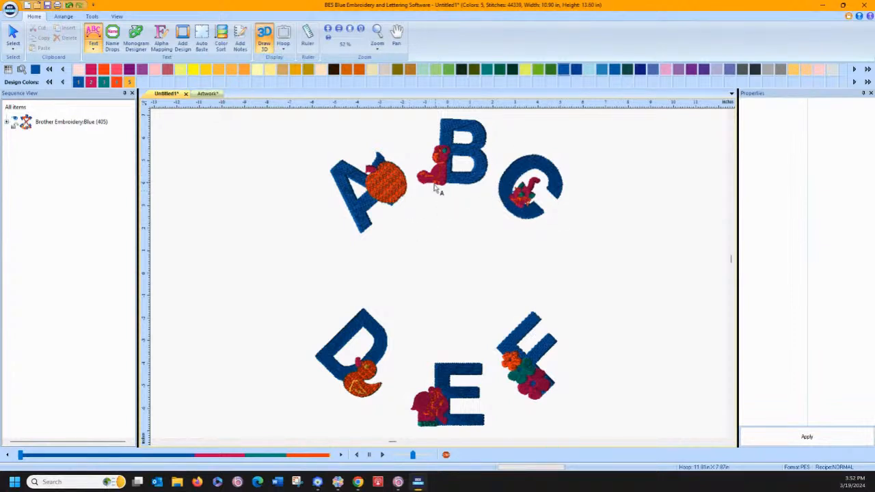
{"action": "left_click", "coordinate": [7, 122]}
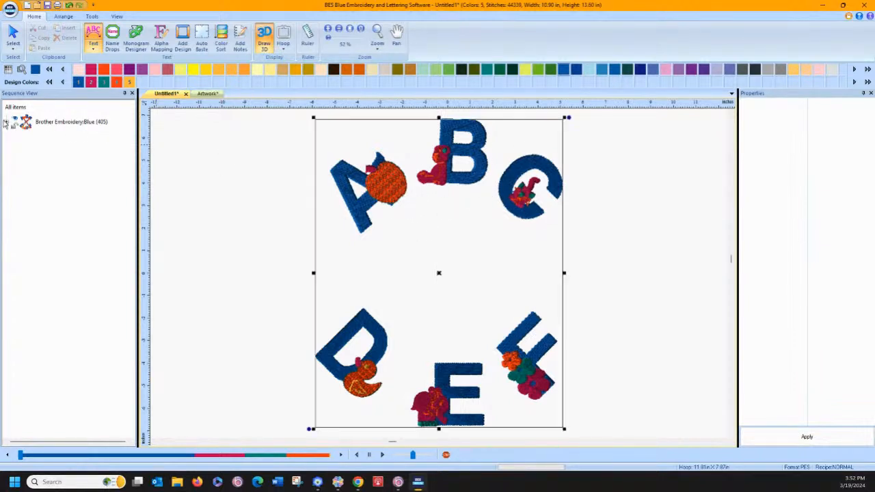
{"action": "left_click", "coordinate": [14, 136]}
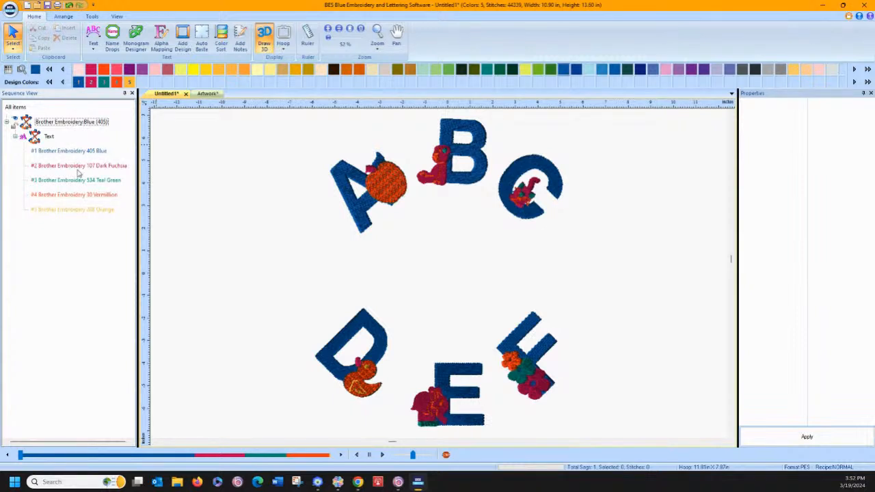
Convert the circle text into separate stitch segments by colour and recolour the blue letter stitches to Brother Embroidery Orange (208)
{"action": "left_click", "coordinate": [368, 181]}
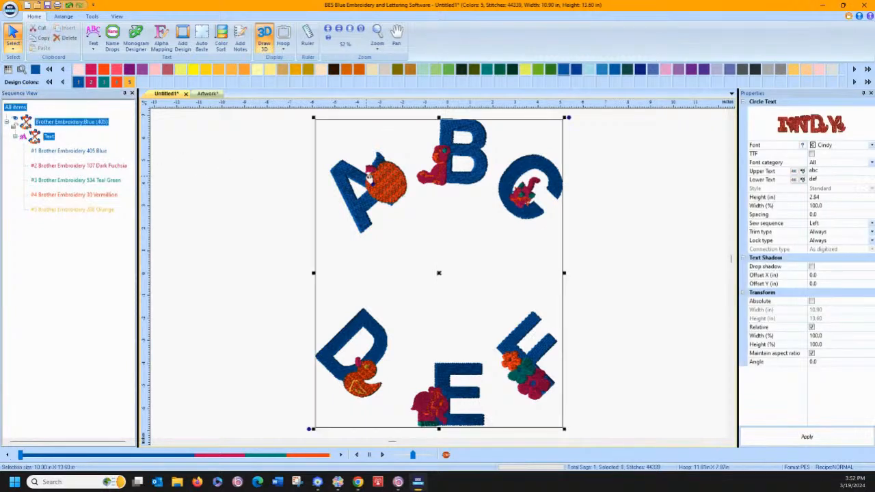
{"action": "right_click", "coordinate": [368, 181]}
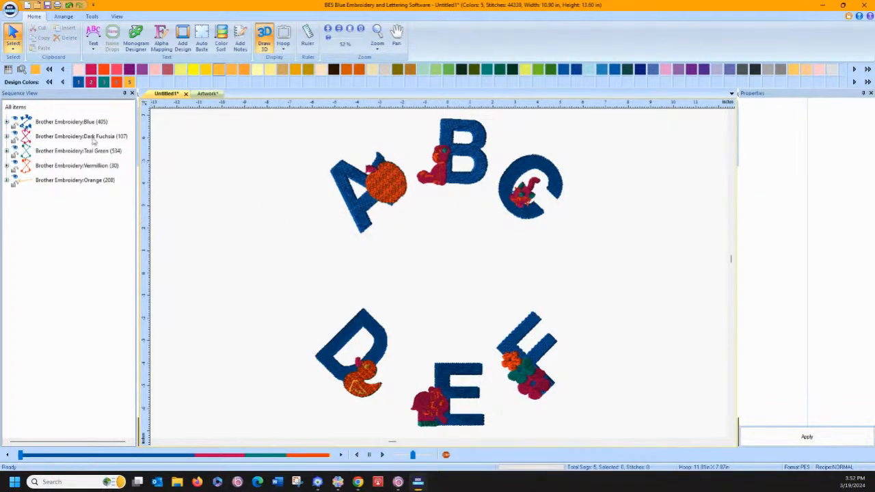
{"action": "left_click", "coordinate": [61, 125]}
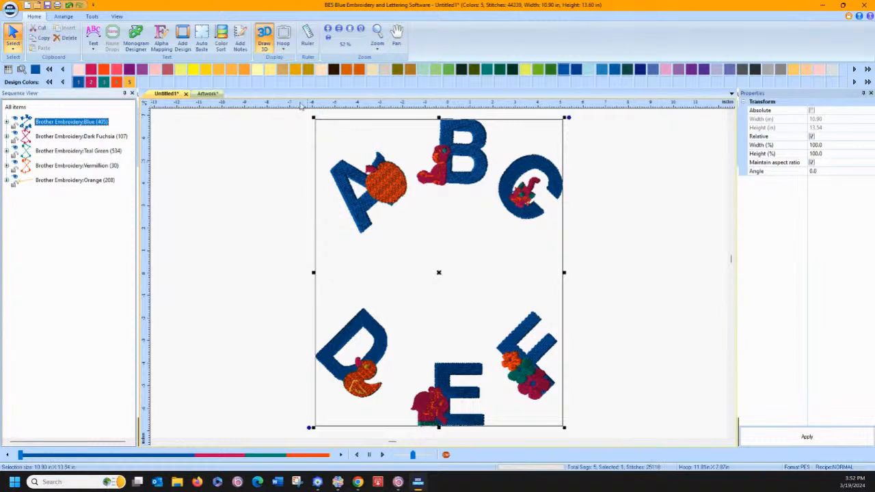
{"action": "left_click", "coordinate": [221, 71]}
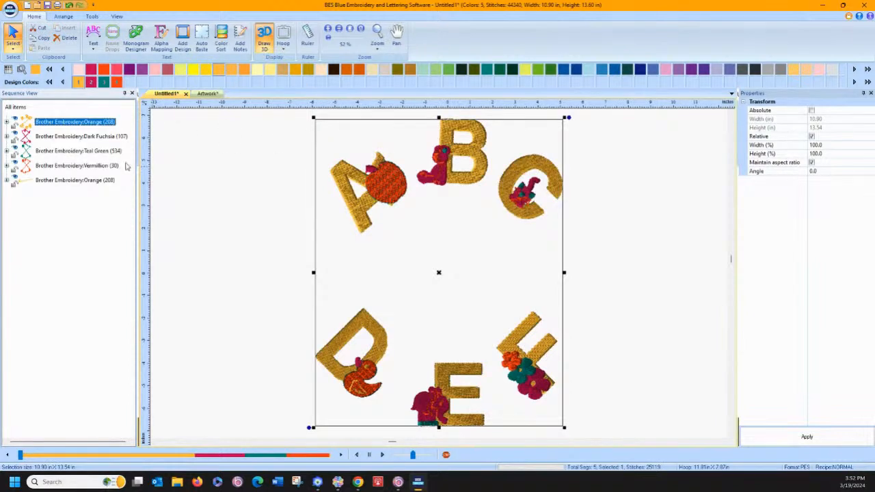
Examine the Dark Fuchsia segment and the stitches inside the recoloured letter segment of the sequence
{"action": "left_click", "coordinate": [48, 137]}
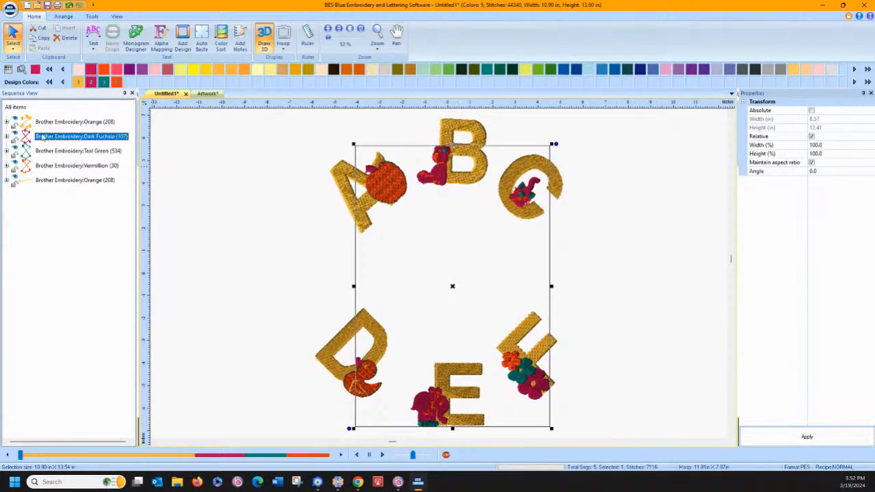
{"action": "left_click", "coordinate": [6, 122]}
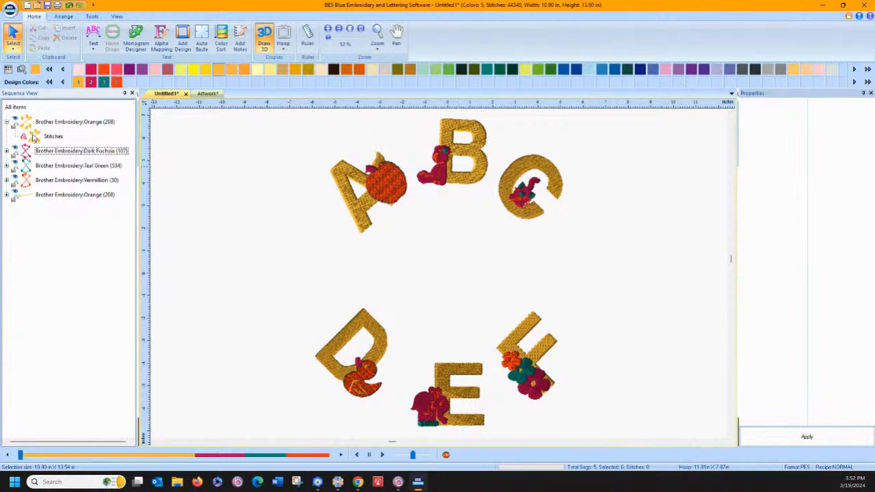
{"action": "left_click", "coordinate": [48, 137]}
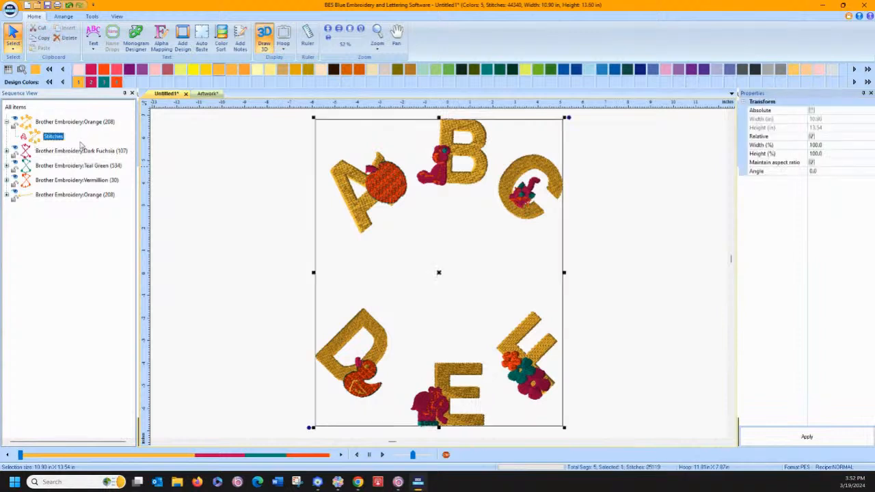
{"action": "left_click", "coordinate": [46, 152]}
{"action": "left_click", "coordinate": [248, 203]}
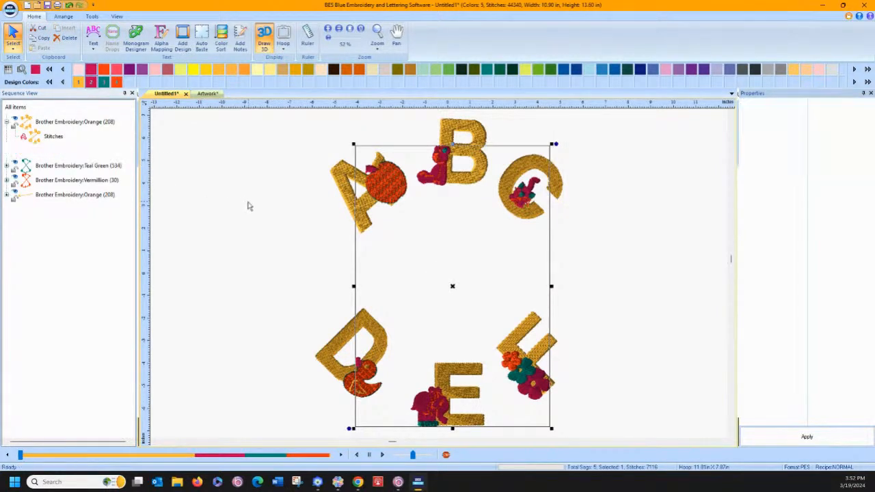
Delete all the stitch segments of the converted alphabet design and start a new circle text
{"action": "left_click_drag", "start_coordinate": [231, 112], "coordinate": [639, 448]}
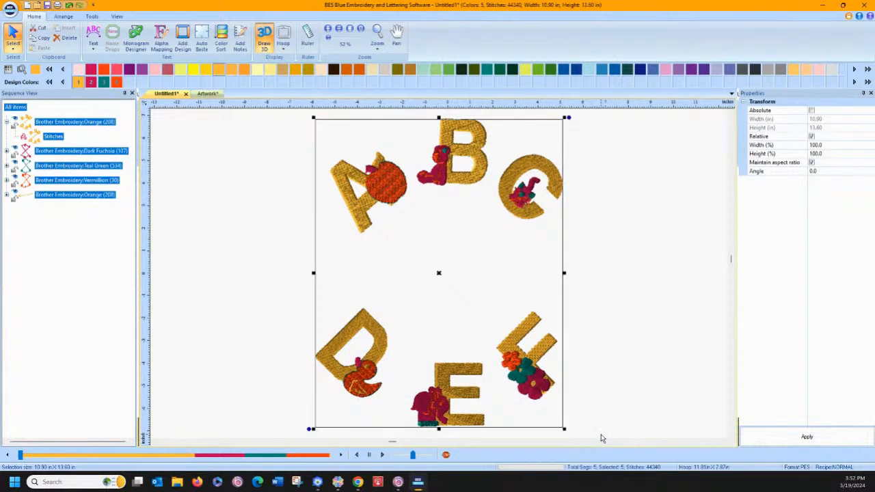
{"action": "key", "text": "Delete"}
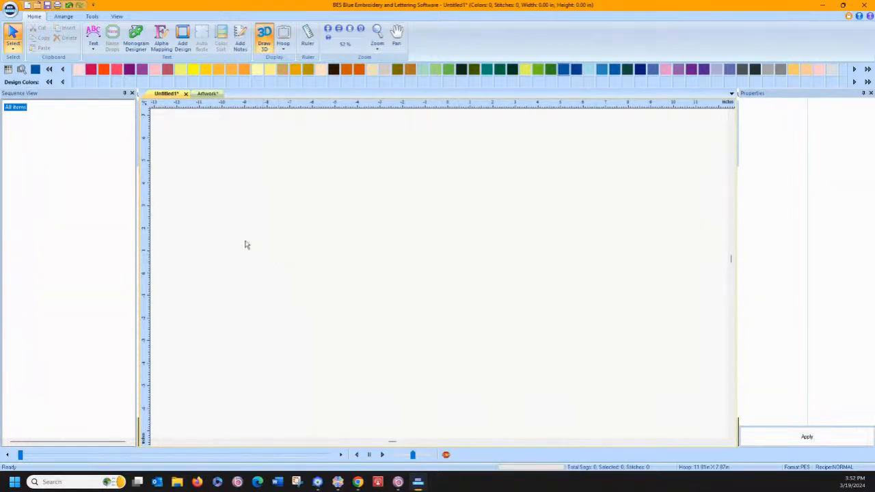
{"action": "left_click", "coordinate": [94, 49]}
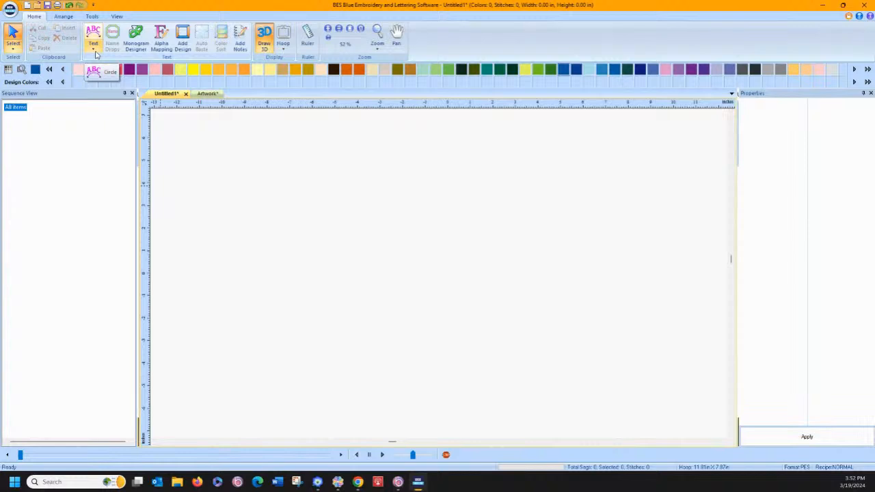
{"action": "left_click", "coordinate": [103, 72]}
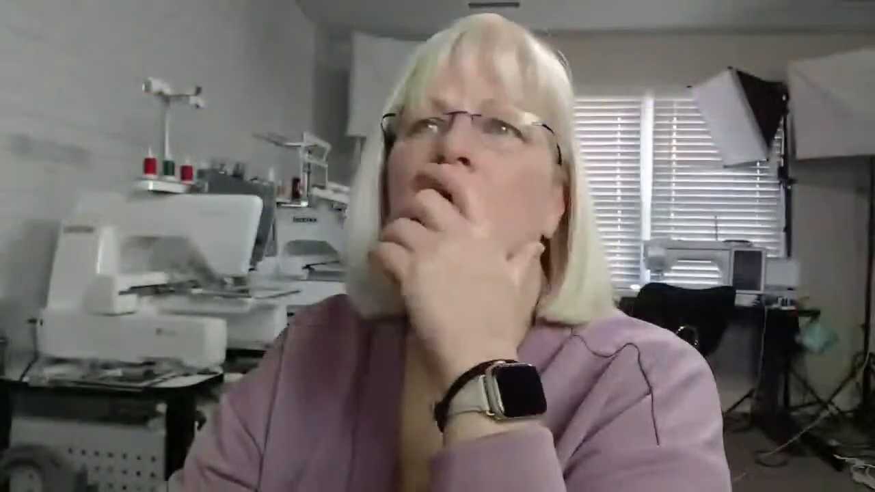
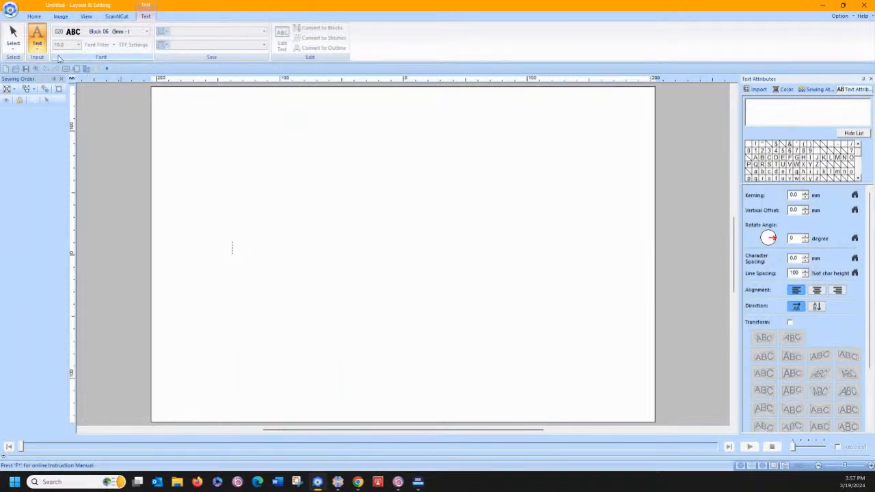
Replace the started circle text with a new straight text using the Wingdings font
{"action": "left_click", "coordinate": [13, 38]}
{"action": "left_click", "coordinate": [119, 42]}
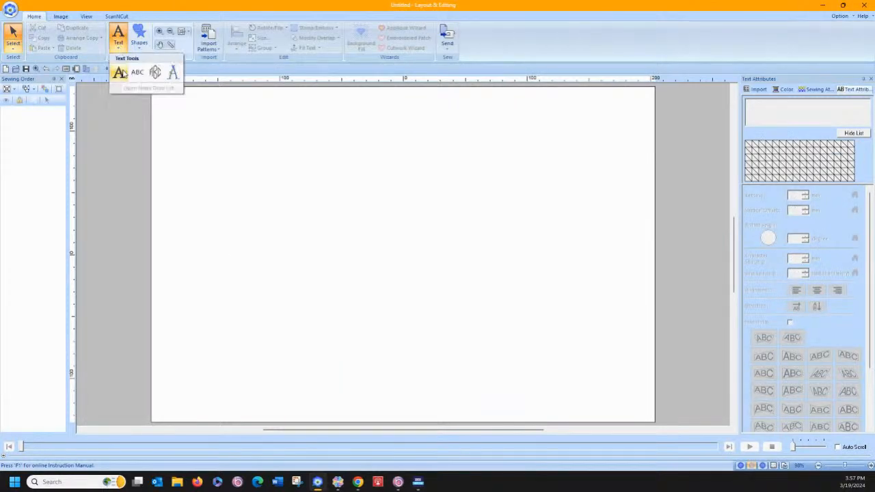
{"action": "left_click", "coordinate": [121, 74]}
{"action": "left_click", "coordinate": [147, 32]}
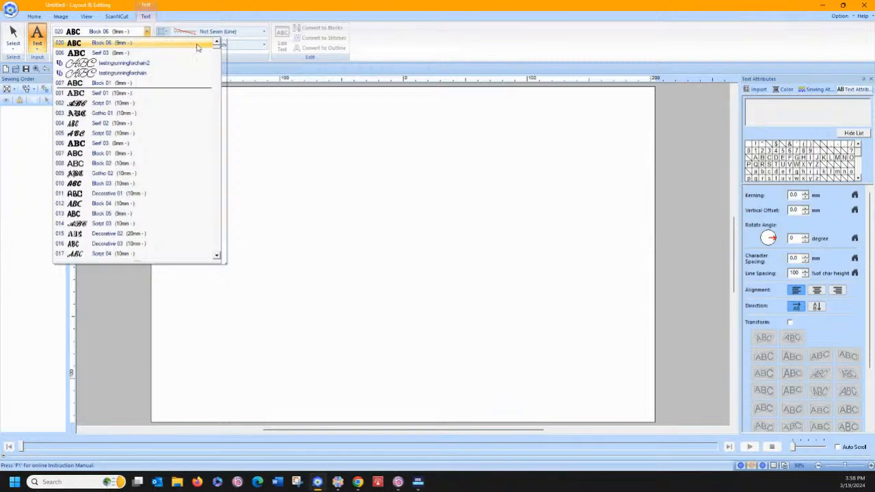
{"action": "left_click_drag", "start_coordinate": [217, 47], "coordinate": [217, 251]}
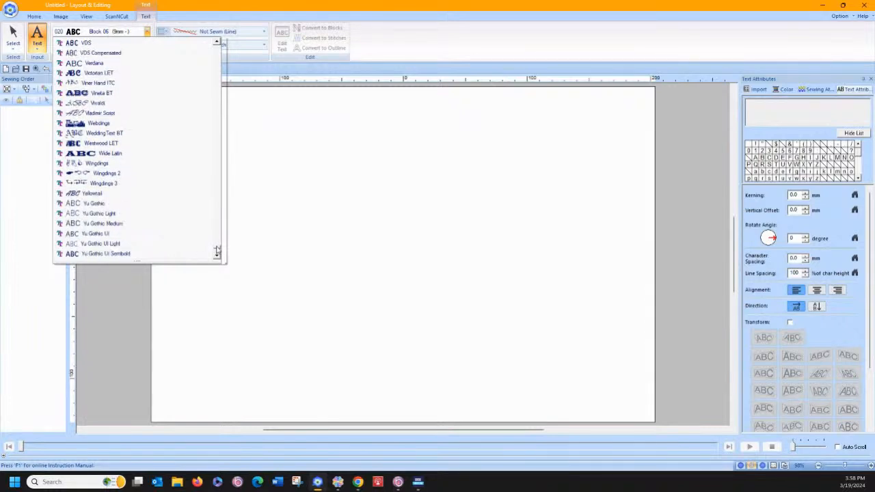
{"action": "left_click", "coordinate": [103, 164]}
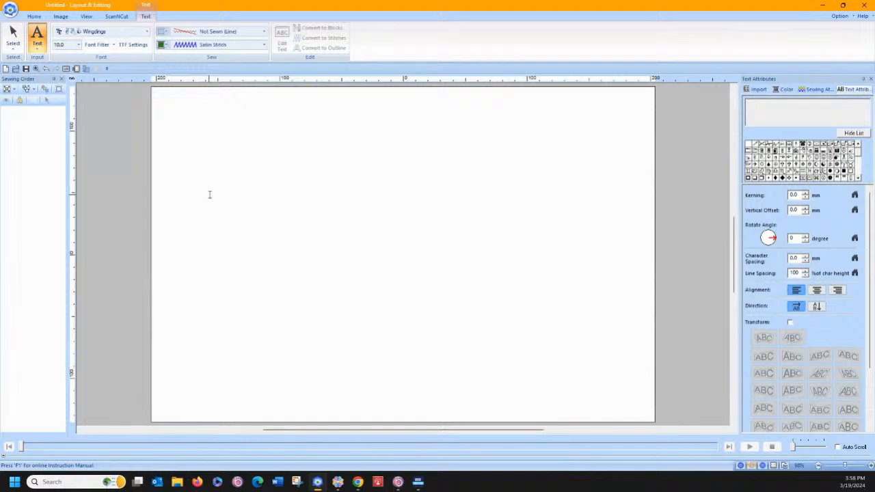
Insert a Wingdings text of three scissors symbols in the left half of the page, removing the extra glasses symbol
{"action": "left_click", "coordinate": [240, 260]}
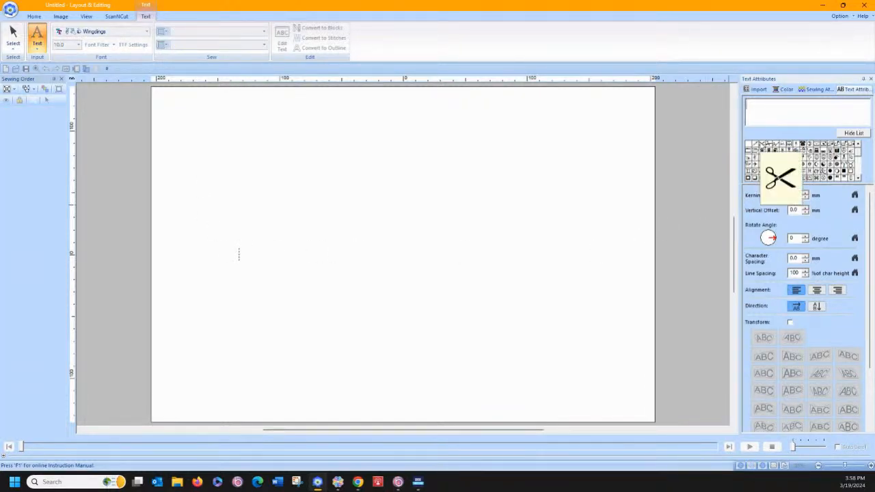
{"action": "left_click", "coordinate": [764, 146]}
{"action": "left_click", "coordinate": [763, 146]}
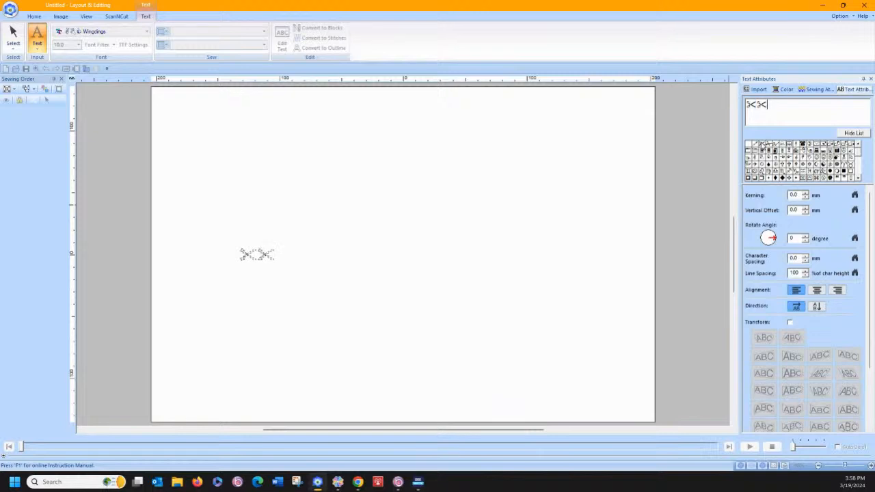
{"action": "left_click", "coordinate": [763, 145]}
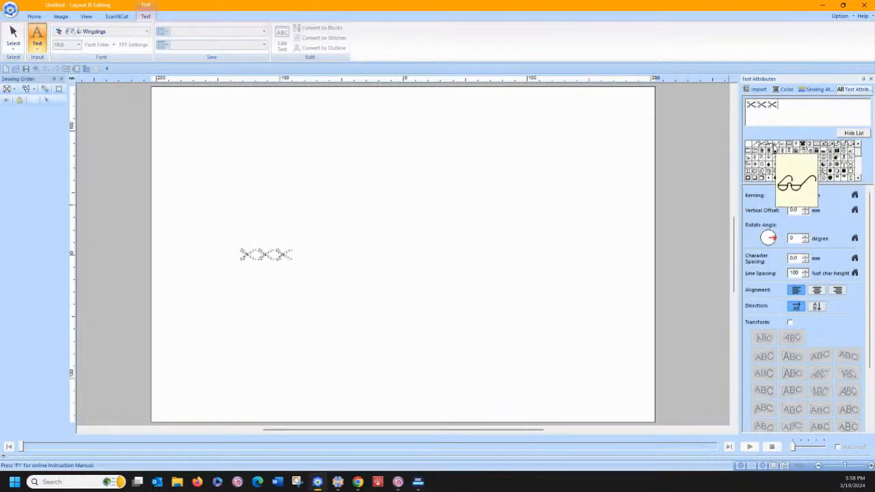
{"action": "left_click", "coordinate": [775, 146]}
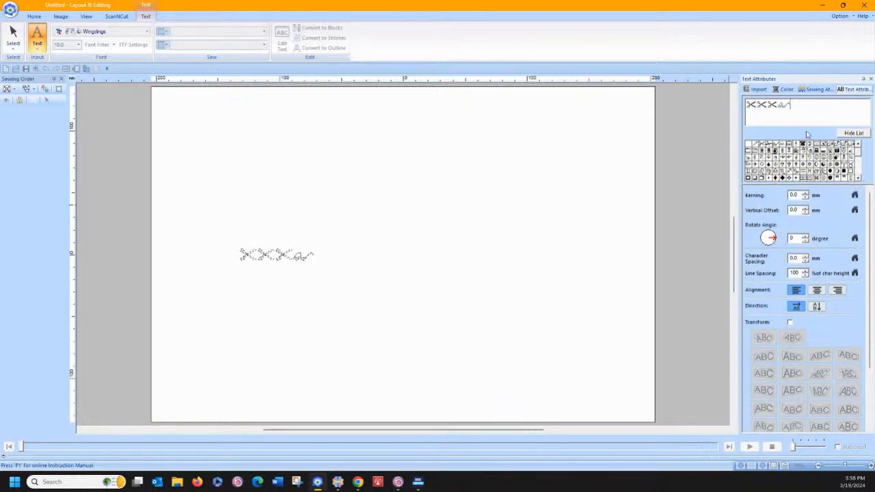
{"action": "key", "text": "BackSpace"}
{"action": "left_click", "coordinate": [408, 268]}
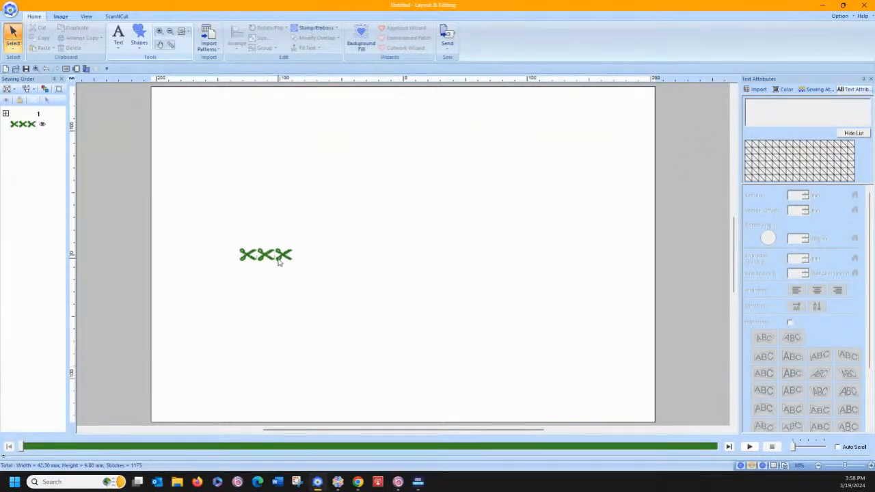
Enlarge the scissors text to about 295 mm wide and sew it as a running-stitch outline with the region not sewn
{"action": "left_click", "coordinate": [282, 260]}
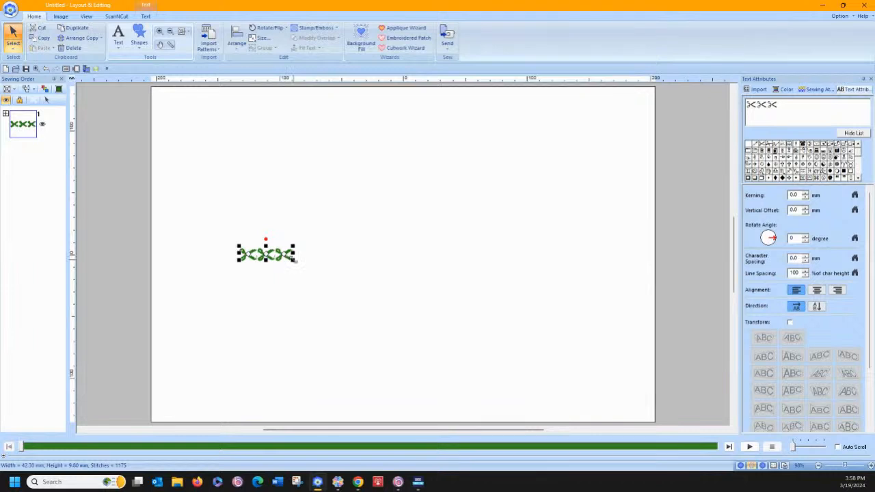
{"action": "left_click_drag", "start_coordinate": [295, 261], "coordinate": [620, 347]}
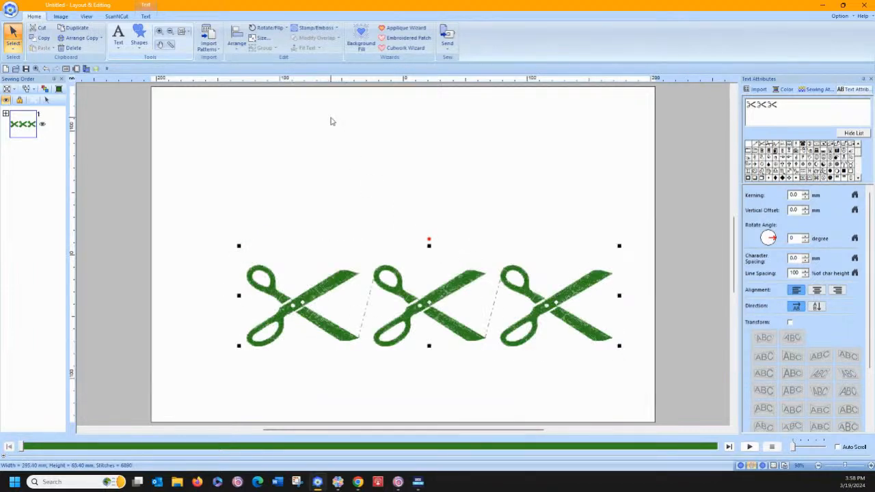
{"action": "left_click", "coordinate": [145, 16]}
{"action": "left_click", "coordinate": [195, 44]}
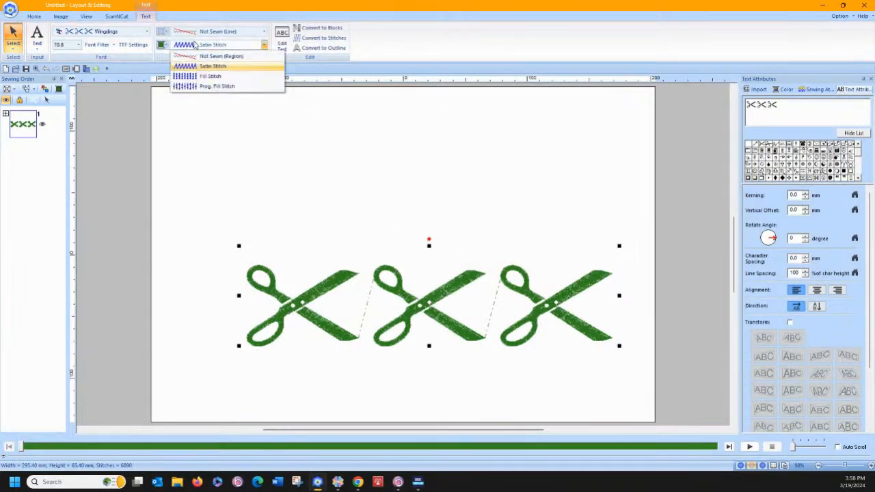
{"action": "left_click", "coordinate": [197, 56]}
{"action": "left_click", "coordinate": [202, 32]}
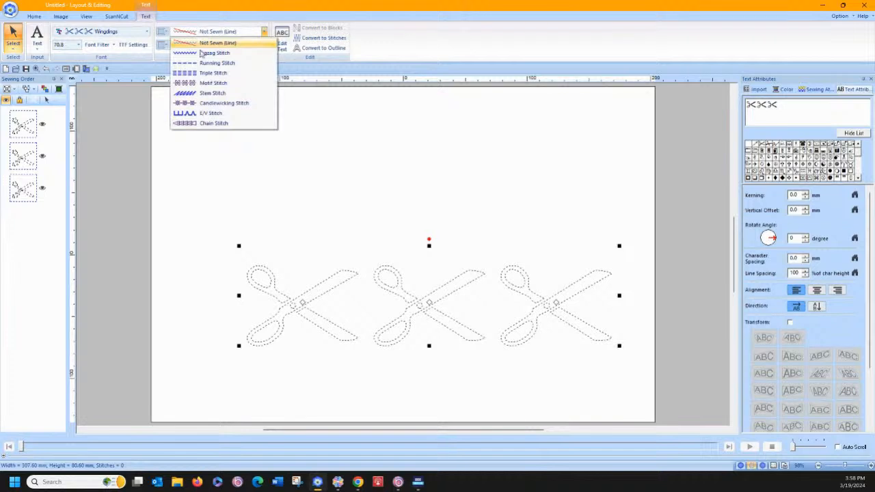
{"action": "left_click", "coordinate": [201, 64]}
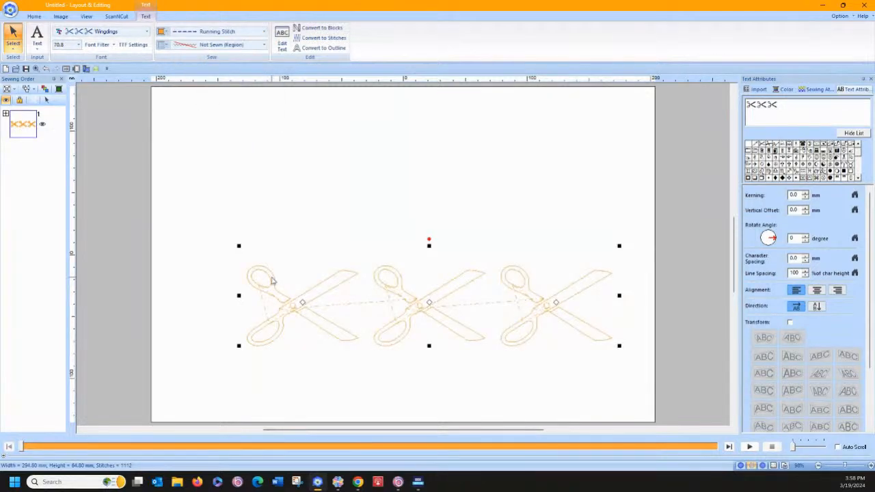
Convert the scissors text to outline data at the top of the page and ungroup the resulting shapes
{"action": "left_click_drag", "start_coordinate": [273, 276], "coordinate": [196, 116]}
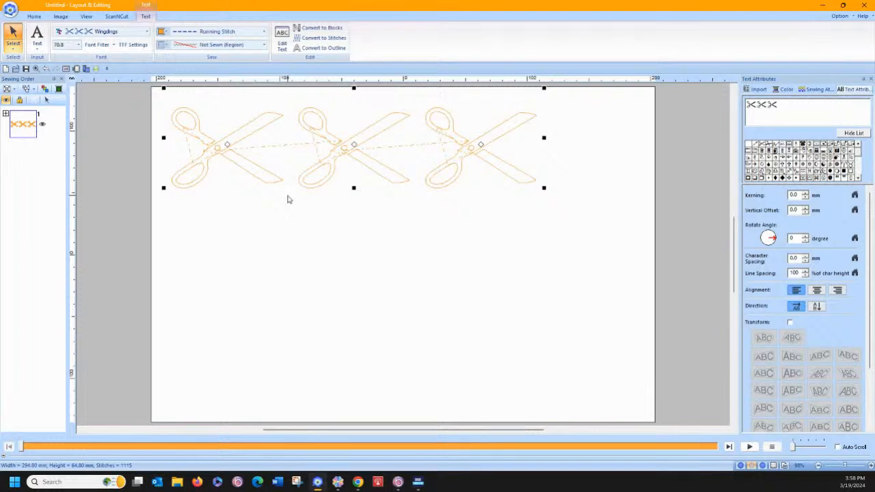
{"action": "left_click", "coordinate": [305, 49]}
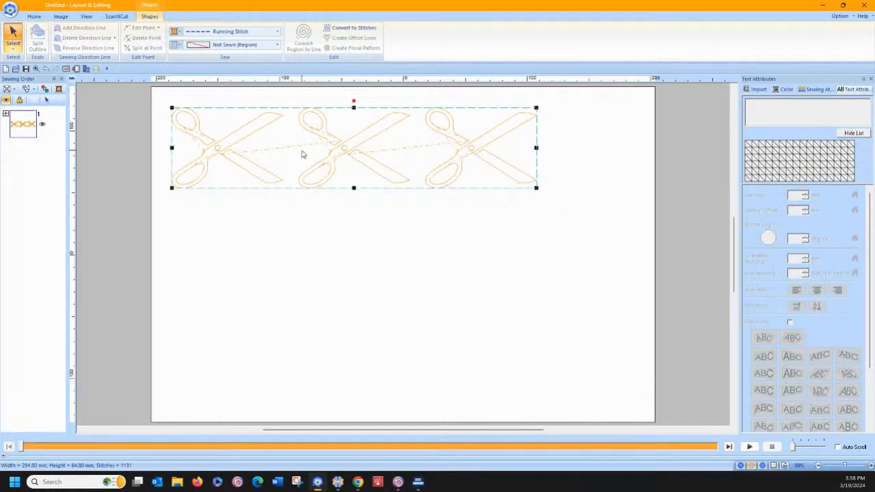
{"action": "right_click", "coordinate": [249, 135]}
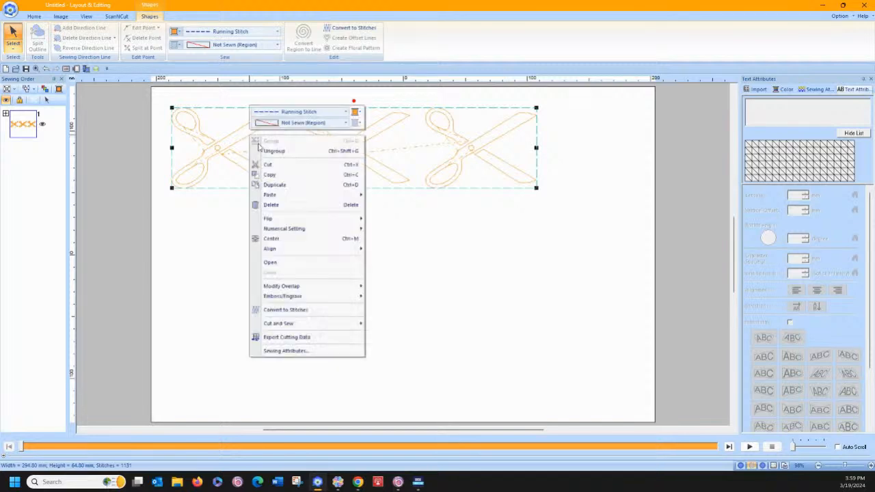
{"action": "left_click", "coordinate": [265, 151]}
{"action": "left_click", "coordinate": [257, 210]}
Group the outlines of the first scissors together, and those of the second scissors as a separate group
{"action": "left_click_drag", "start_coordinate": [157, 86], "coordinate": [287, 216]}
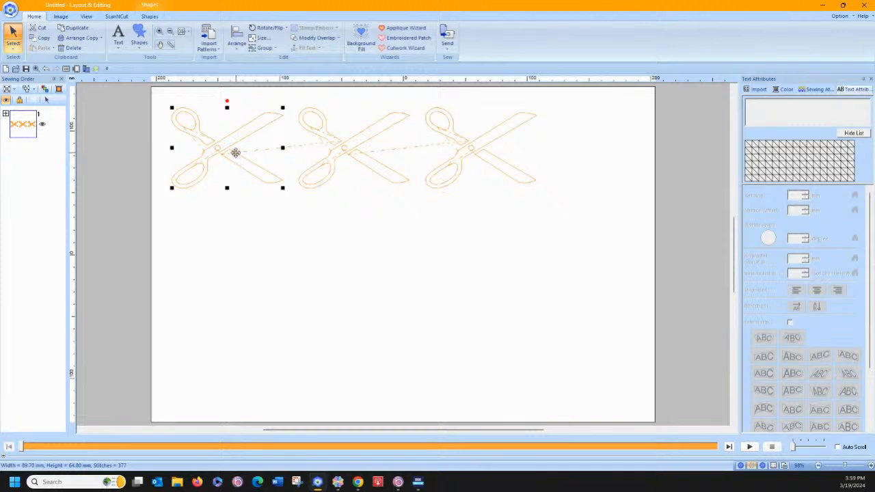
{"action": "right_click", "coordinate": [234, 150]}
{"action": "left_click", "coordinate": [257, 159]}
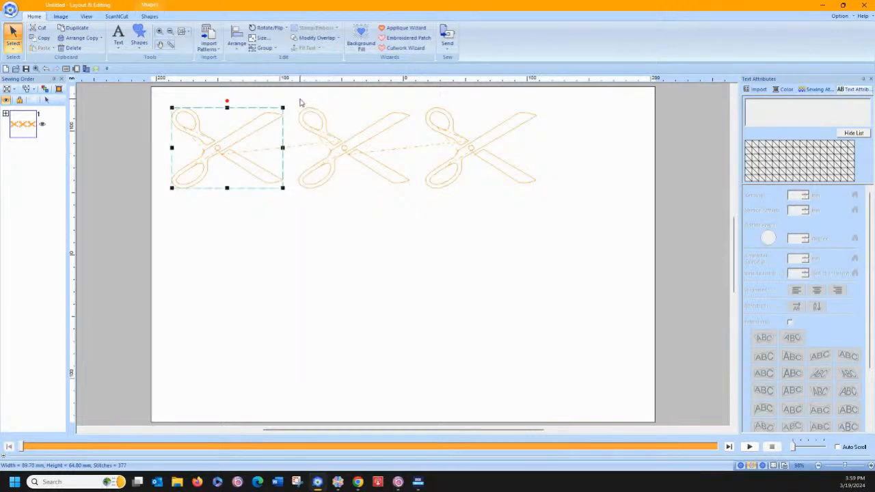
{"action": "left_click_drag", "start_coordinate": [300, 101], "coordinate": [423, 218]}
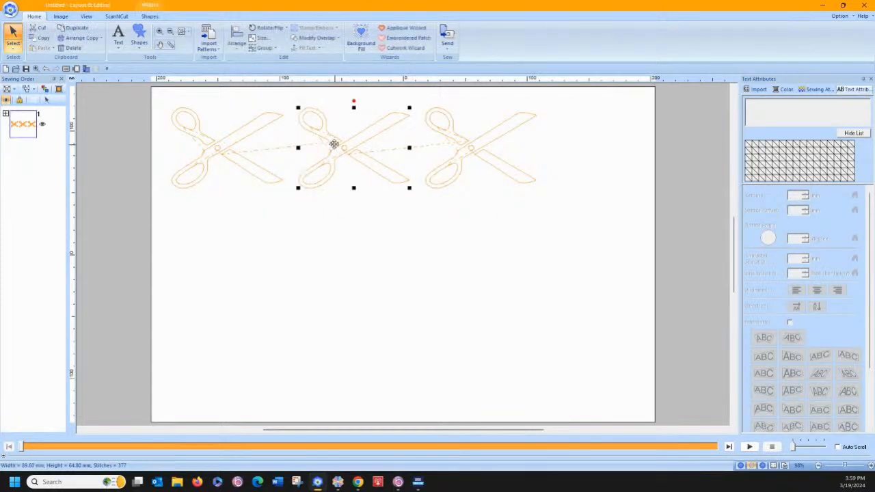
{"action": "right_click", "coordinate": [333, 135]}
{"action": "left_click", "coordinate": [344, 143]}
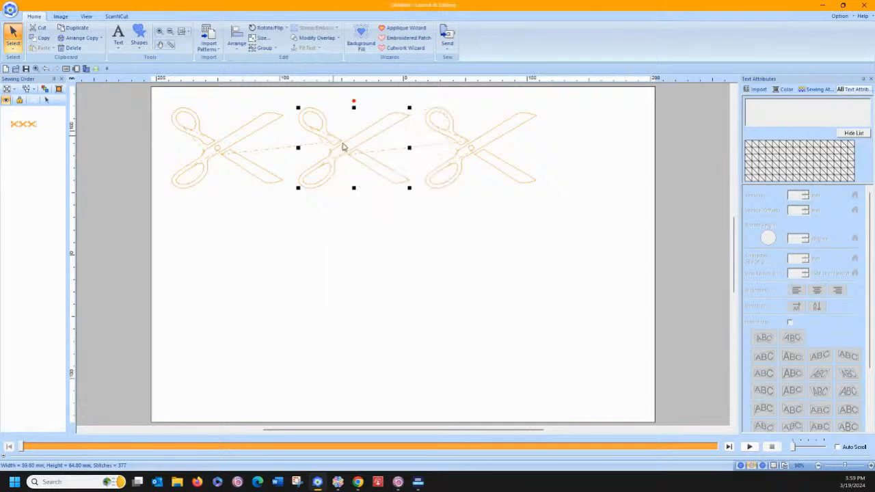
Group the outlines of the third scissors and deselect it
{"action": "left_click_drag", "start_coordinate": [417, 95], "coordinate": [562, 229]}
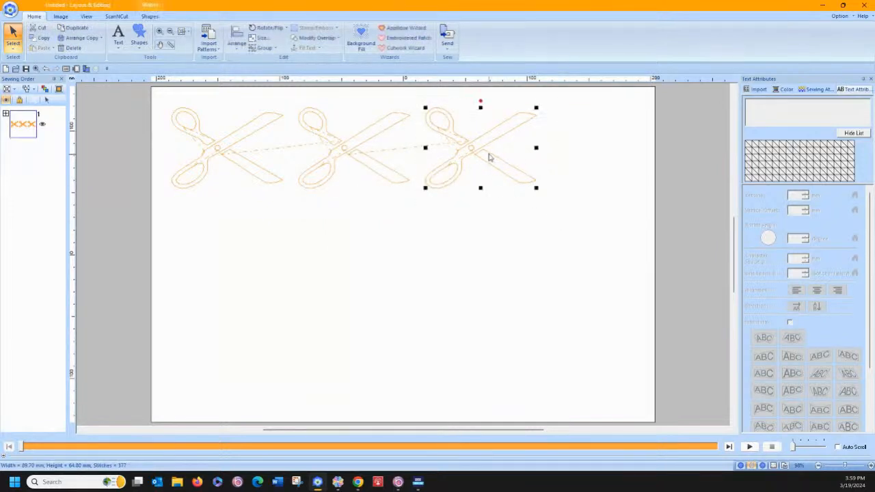
{"action": "right_click", "coordinate": [482, 148]}
{"action": "left_click", "coordinate": [431, 104]}
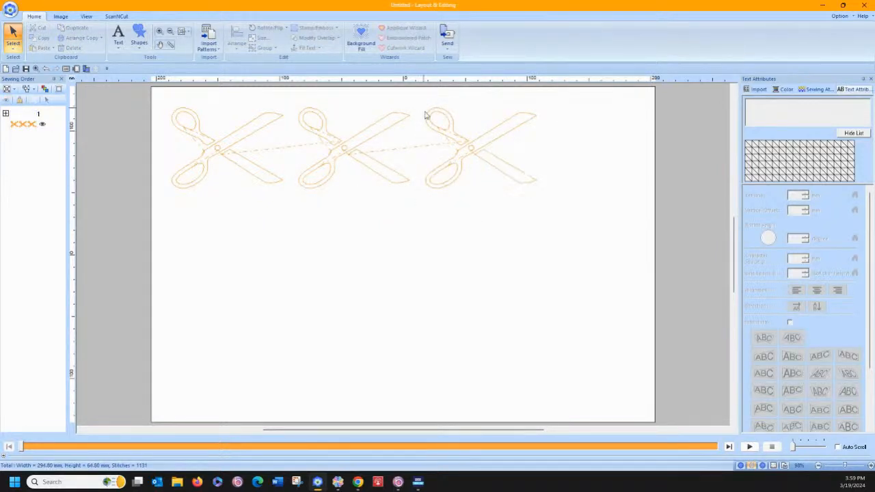
{"action": "left_click_drag", "start_coordinate": [424, 96], "coordinate": [558, 212]}
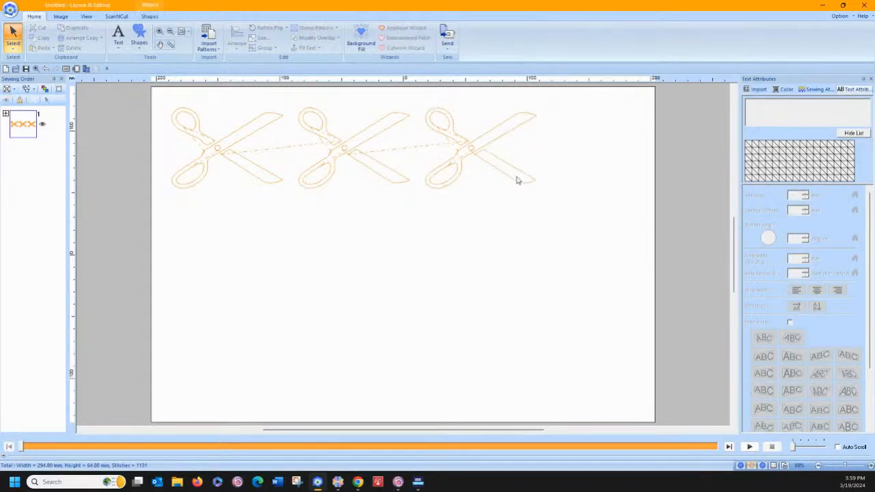
{"action": "right_click", "coordinate": [466, 142]}
{"action": "left_click", "coordinate": [472, 146]}
{"action": "left_click", "coordinate": [289, 113]}
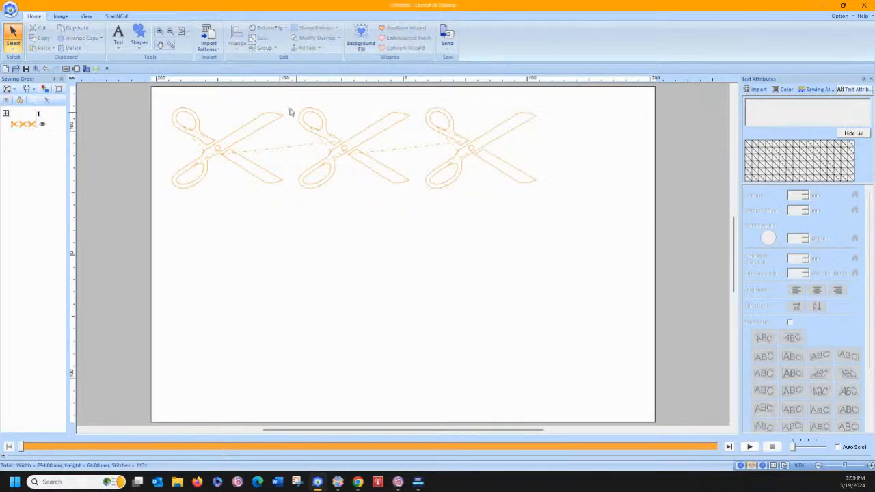
Move the first scissors group into the upper-left corner of the page
{"action": "left_click", "coordinate": [255, 118]}
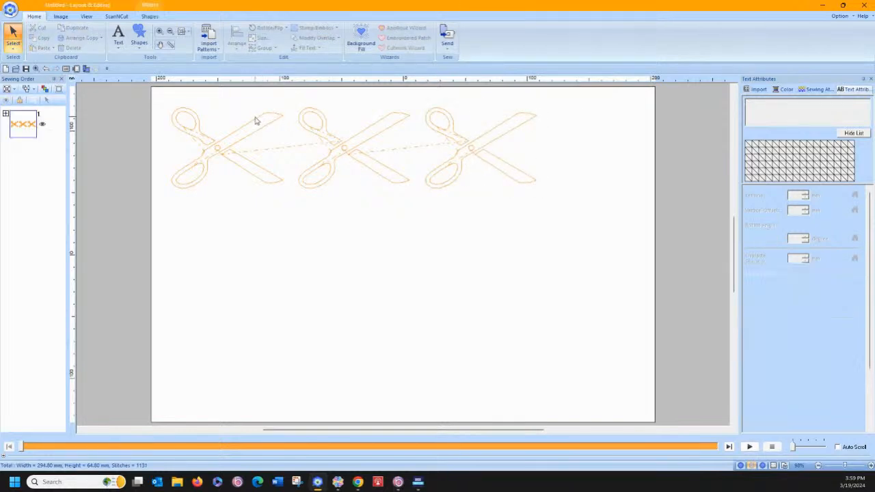
{"action": "left_click", "coordinate": [255, 119]}
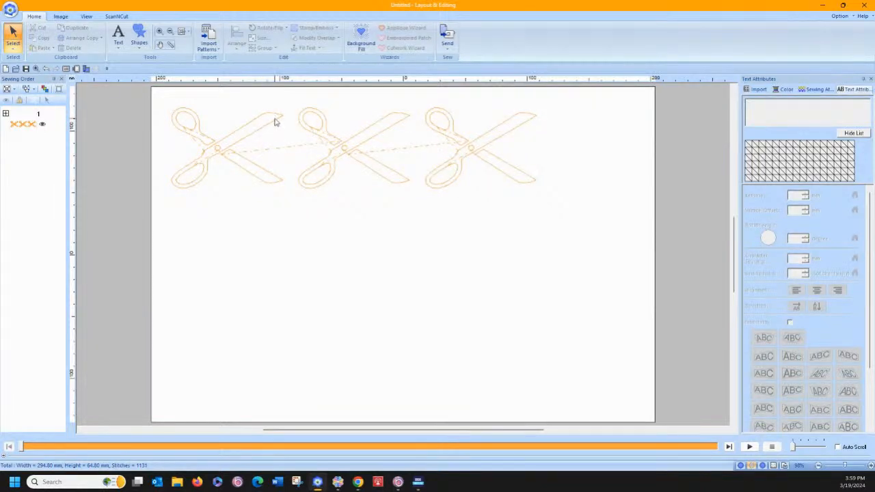
{"action": "left_click", "coordinate": [276, 118]}
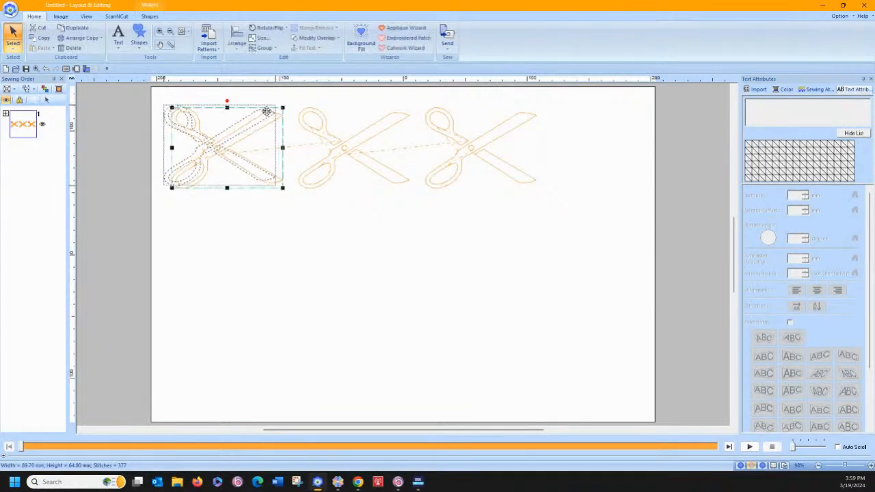
{"action": "left_click_drag", "start_coordinate": [282, 107], "coordinate": [262, 103]}
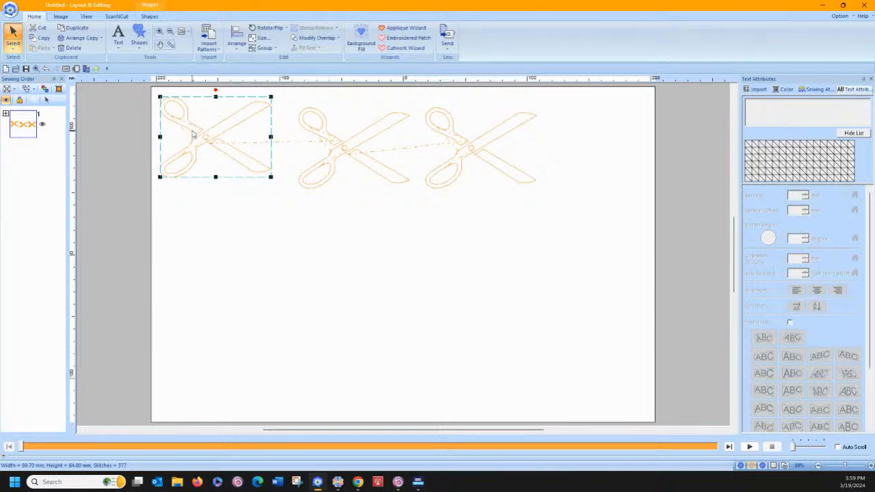
{"action": "left_click_drag", "start_coordinate": [188, 128], "coordinate": [184, 121]}
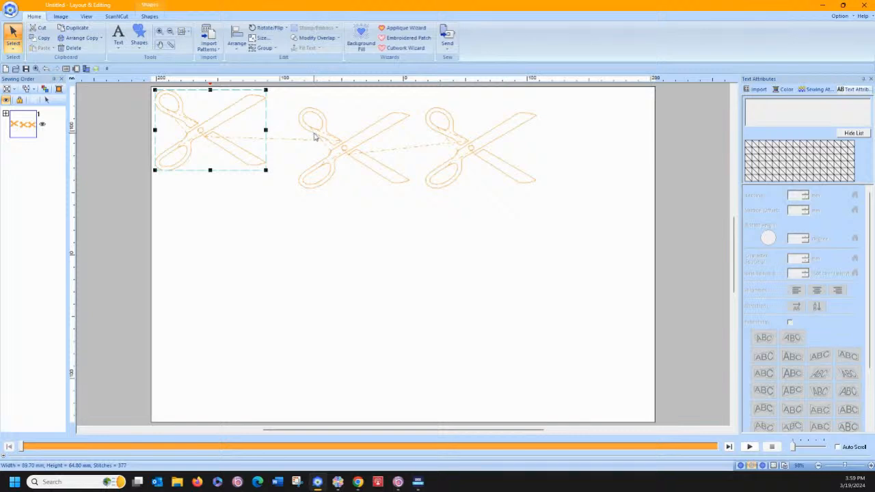
Delete the second and third scissors, keeping only the one in the page corner
{"action": "left_click", "coordinate": [314, 137]}
{"action": "left_click_drag", "start_coordinate": [292, 87], "coordinate": [577, 245]}
{"action": "key", "text": "Delete"}
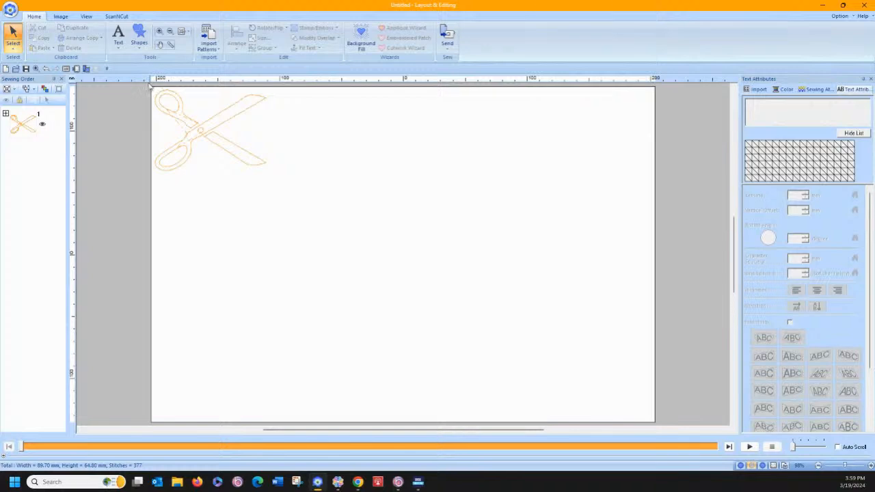
Start a Matrix Copy of the remaining scissors from the page's upper-left corner and stretch the grid across the whole page
{"action": "left_click_drag", "start_coordinate": [150, 79], "coordinate": [234, 207]}
{"action": "left_click", "coordinate": [89, 39]}
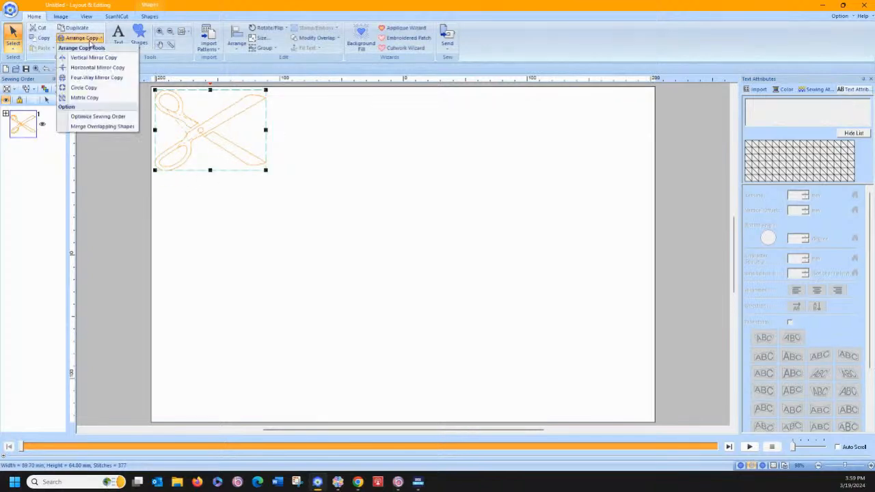
{"action": "left_click", "coordinate": [90, 98]}
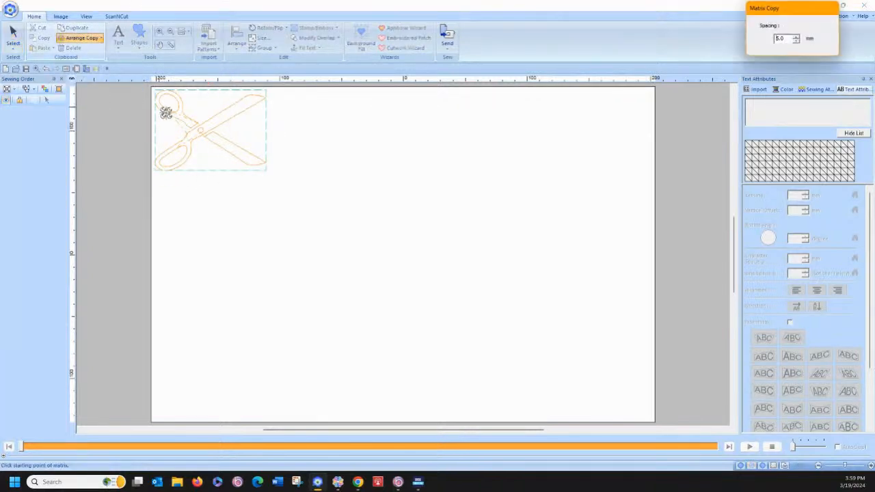
{"action": "left_click_drag", "start_coordinate": [158, 94], "coordinate": [662, 427]}
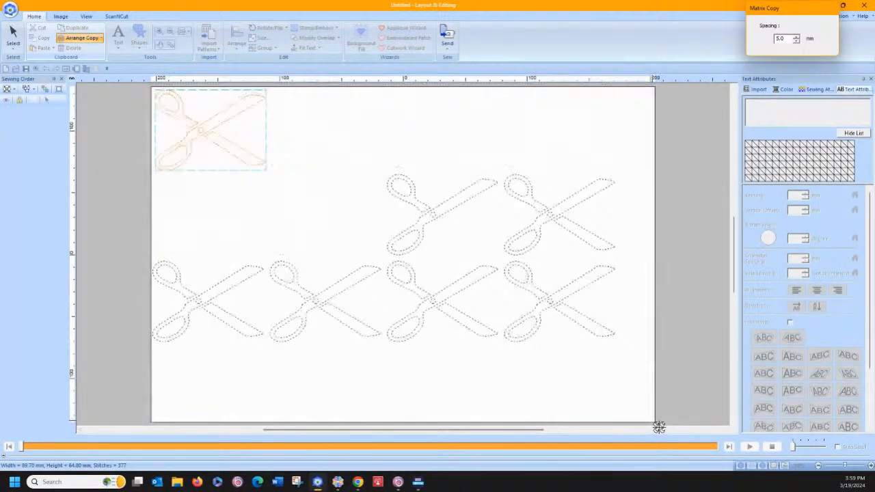
{"action": "left_click_drag", "start_coordinate": [663, 426], "coordinate": [662, 420]}
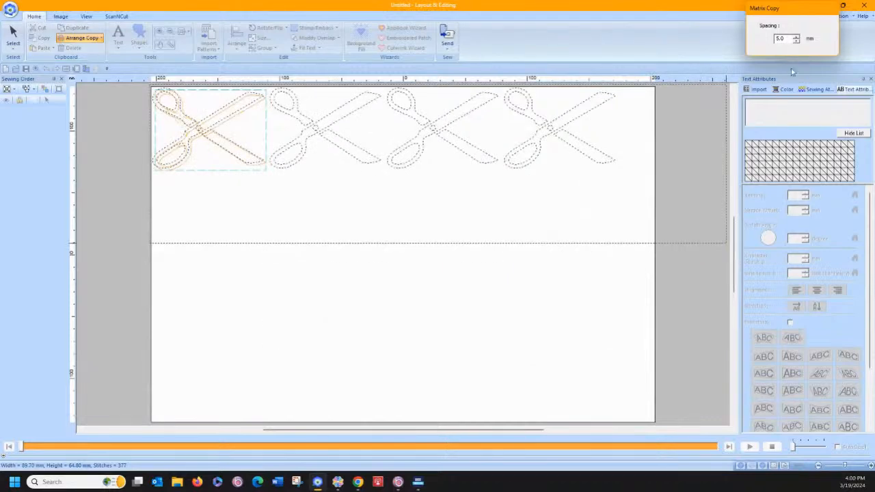
Reduce the matrix spacing to slightly below 0 mm, place the four-by-four grid of scissors, and optimize its sewing order
{"action": "left_click", "coordinate": [797, 41]}
{"action": "left_click", "coordinate": [796, 41]}
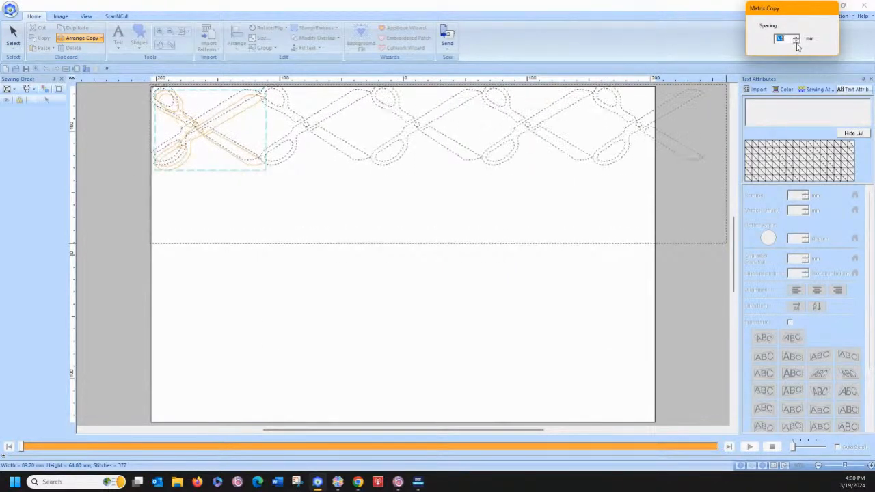
{"action": "left_click", "coordinate": [797, 42]}
{"action": "left_click", "coordinate": [797, 42]}
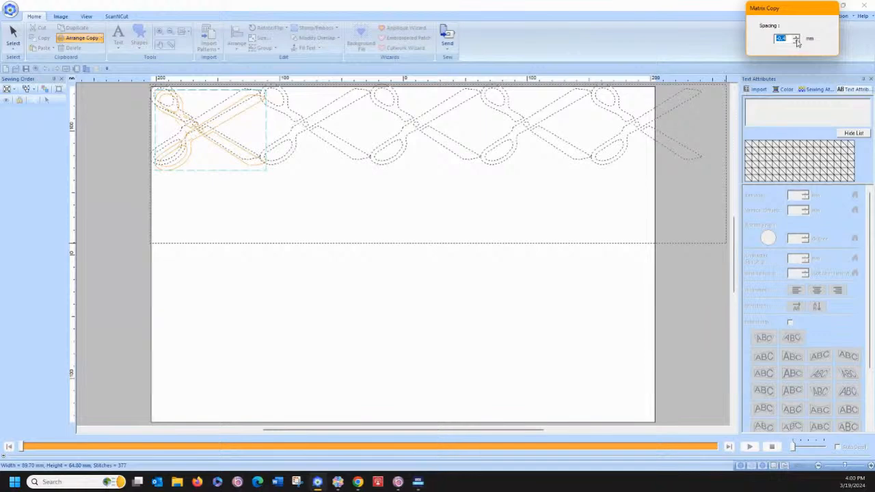
{"action": "left_click", "coordinate": [796, 40]}
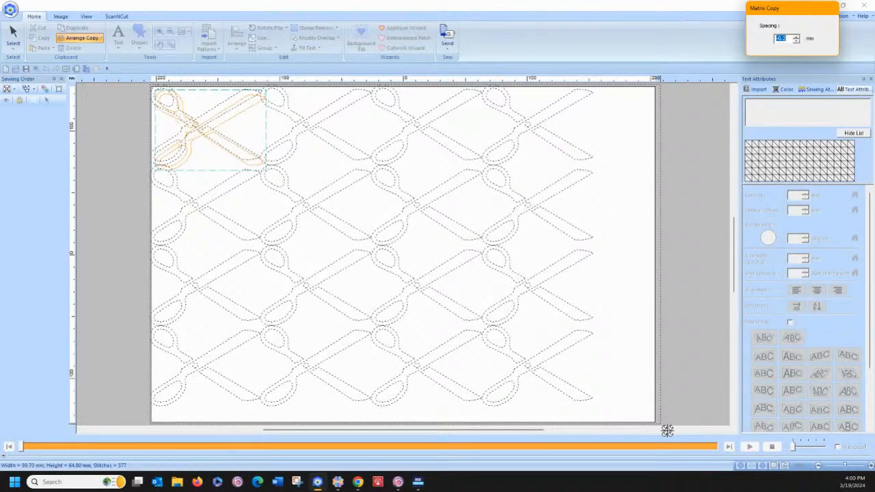
{"action": "left_click", "coordinate": [667, 430]}
{"action": "left_click", "coordinate": [629, 380]}
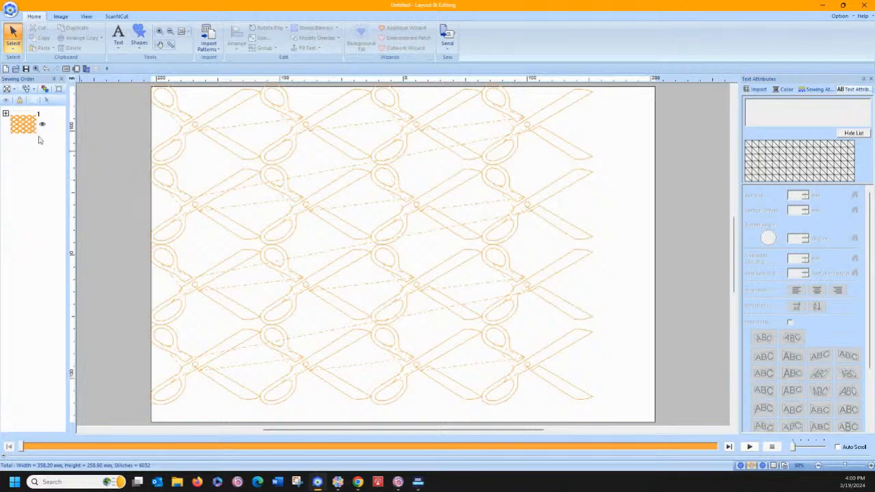
{"action": "left_click", "coordinate": [45, 88]}
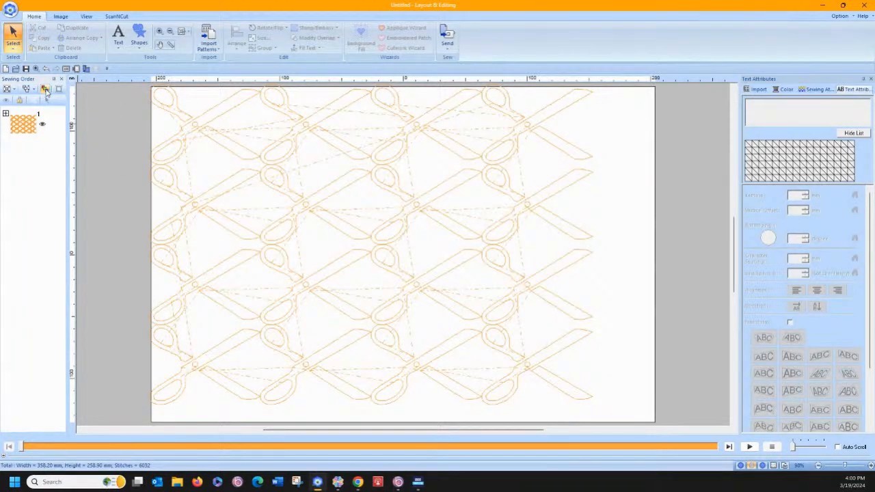
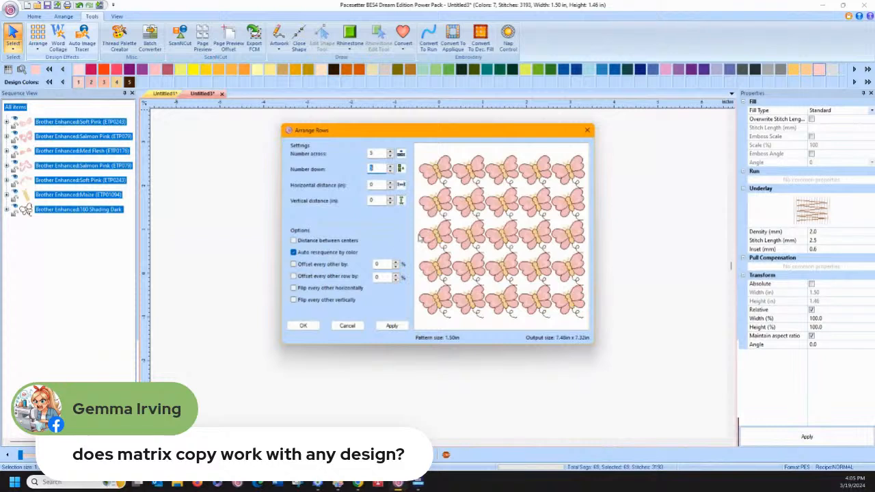
Arrange the butterfly design in a five-by-five grid with zero horizontal and vertical distance, keeping automatic resequencing by colour on
{"action": "left_click", "coordinate": [294, 252]}
{"action": "left_click", "coordinate": [294, 252]}
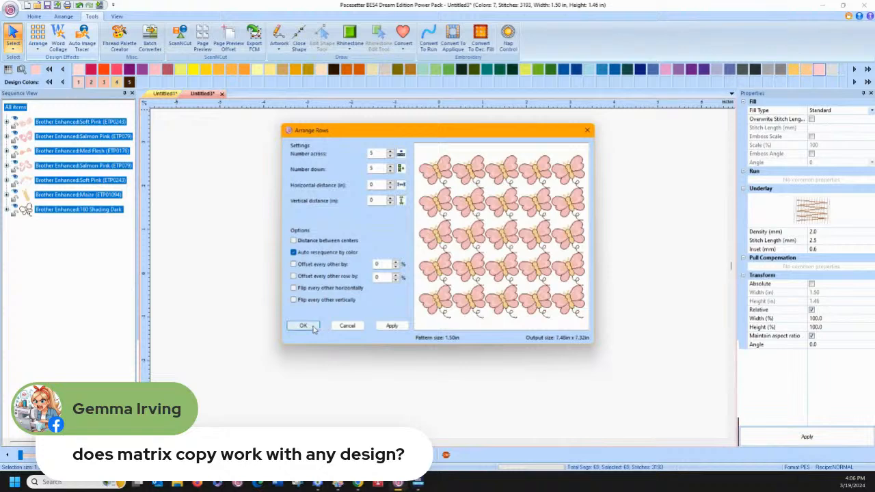
{"action": "left_click", "coordinate": [312, 326]}
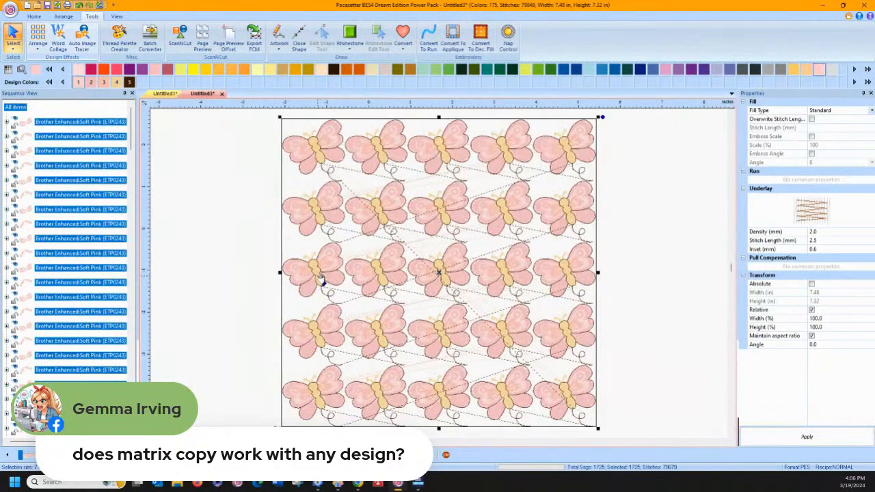
Delete the butterfly grid and create the lettering ABC on the empty page
{"action": "key", "text": "Delete"}
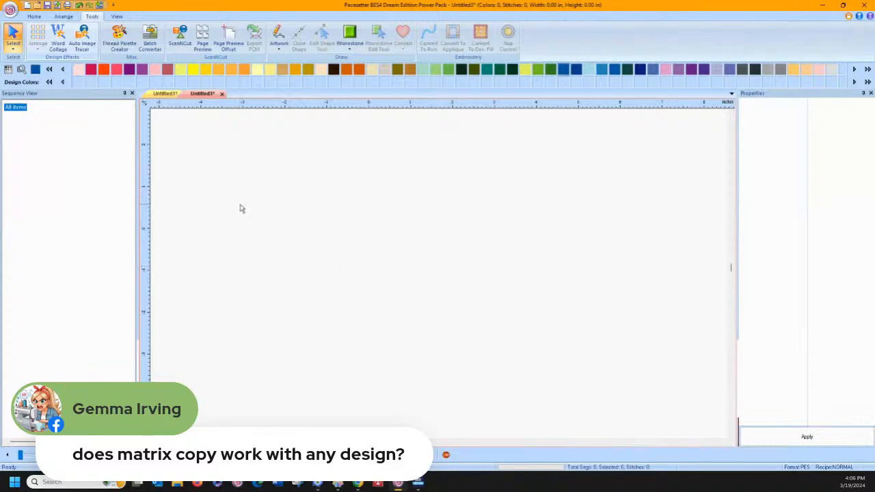
{"action": "left_click", "coordinate": [33, 16]}
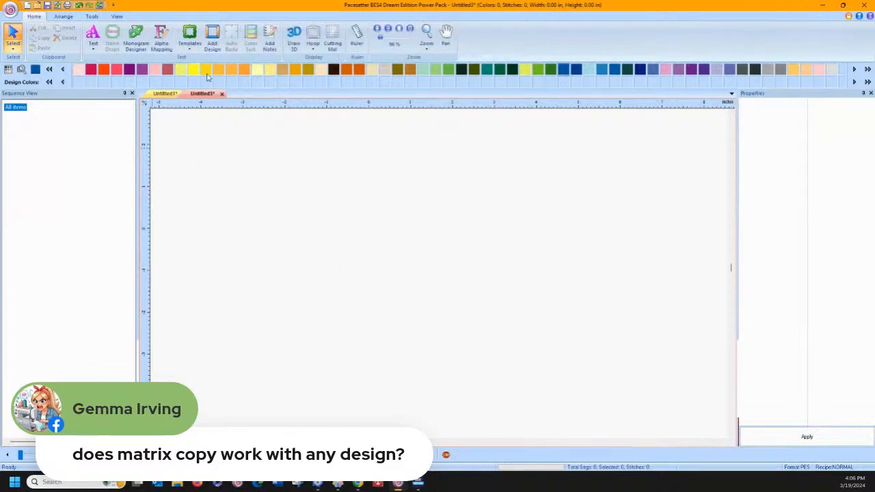
{"action": "left_click", "coordinate": [93, 40]}
{"action": "left_click", "coordinate": [115, 80]}
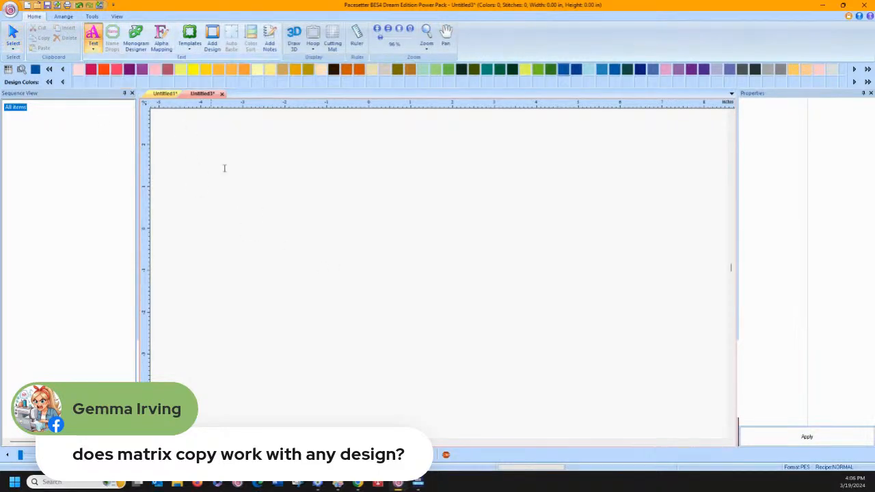
{"action": "left_click", "coordinate": [275, 244]}
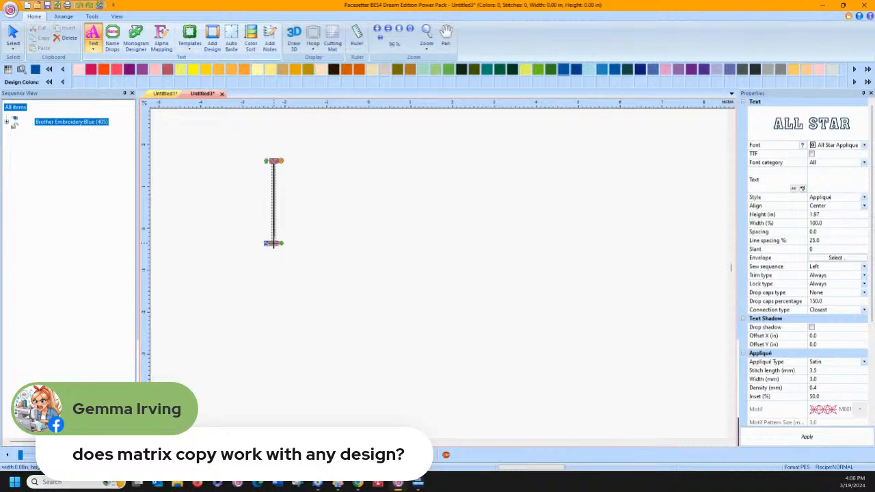
{"action": "type", "text": "ABC"}
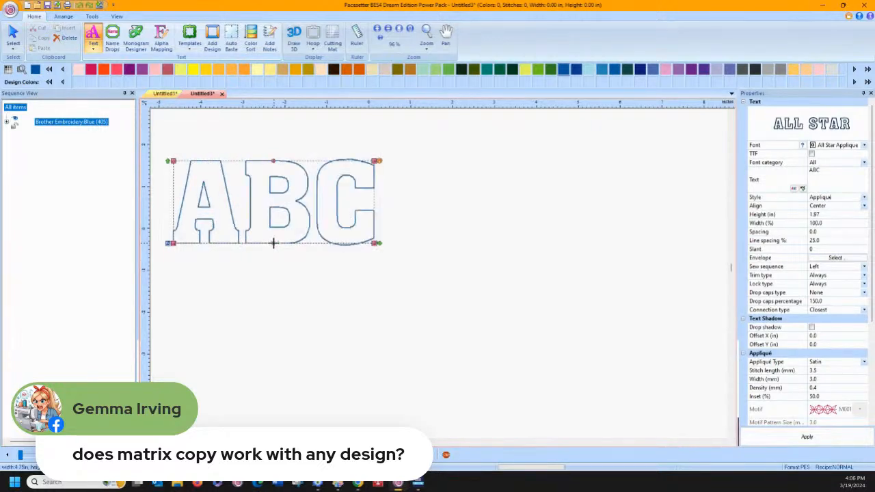
{"action": "key", "text": "Return"}
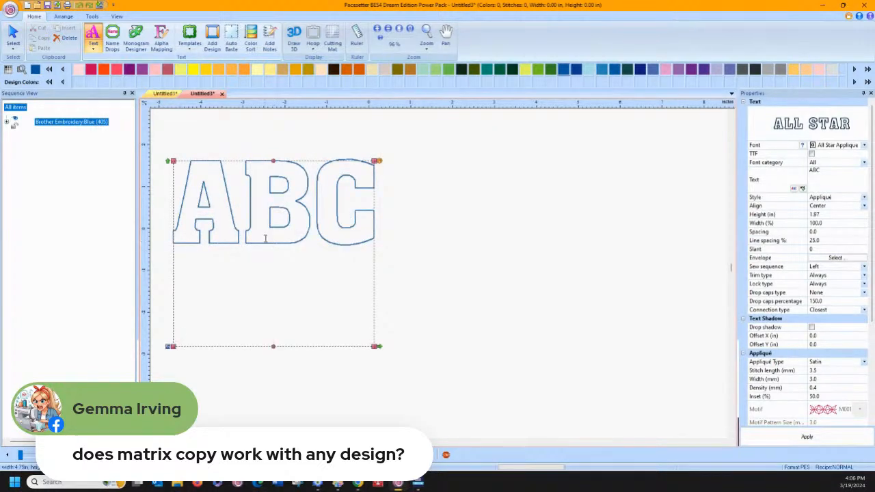
{"action": "left_click", "coordinate": [387, 258]}
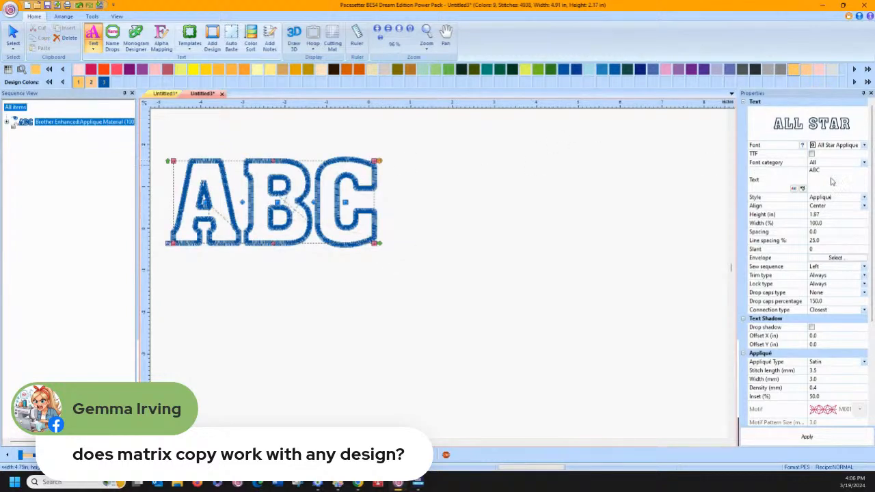
Change the ABC lettering to the TrueType font Wingdings 2 and move it right so all the symbols fit on the page
{"action": "left_click", "coordinate": [812, 155]}
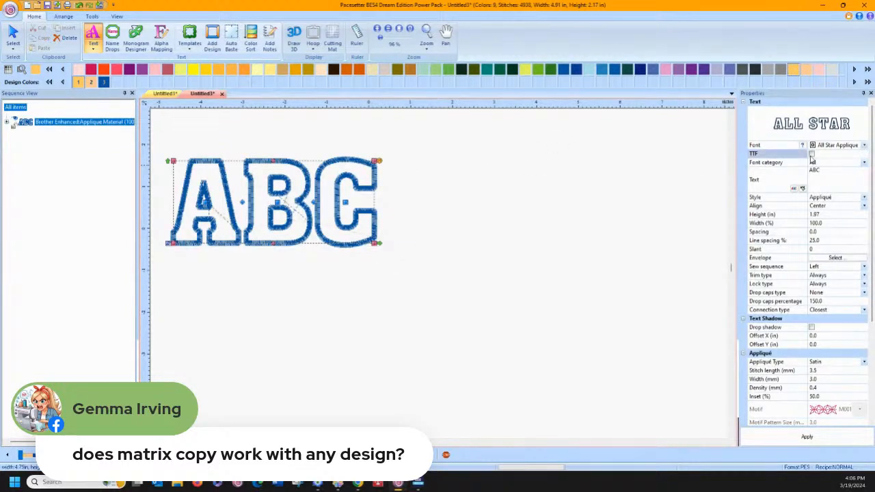
{"action": "left_click", "coordinate": [865, 145]}
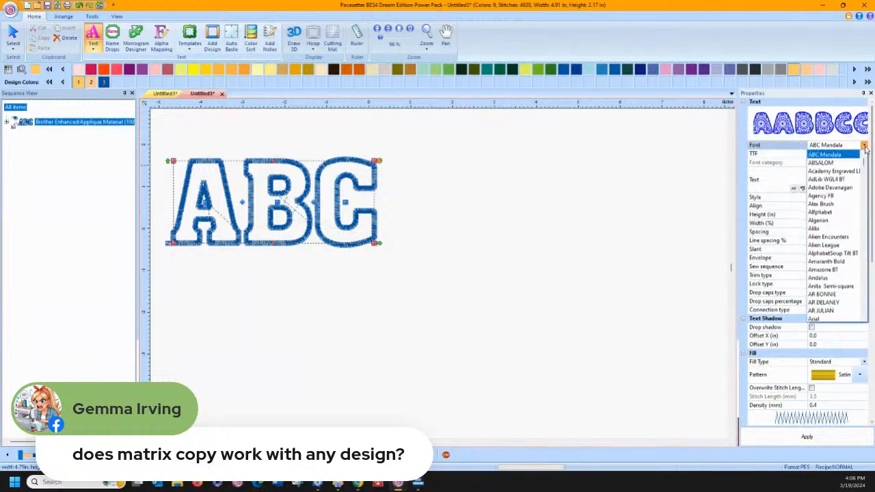
{"action": "left_click_drag", "start_coordinate": [866, 163], "coordinate": [873, 312]}
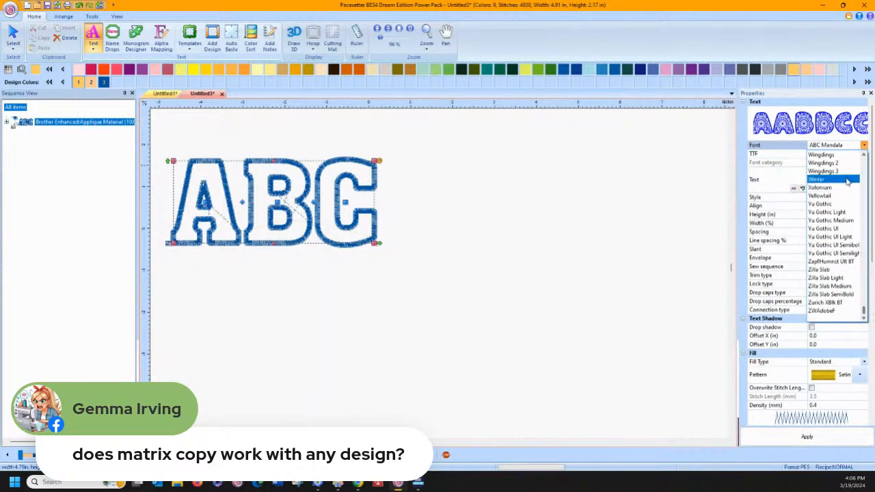
{"action": "left_click", "coordinate": [824, 163]}
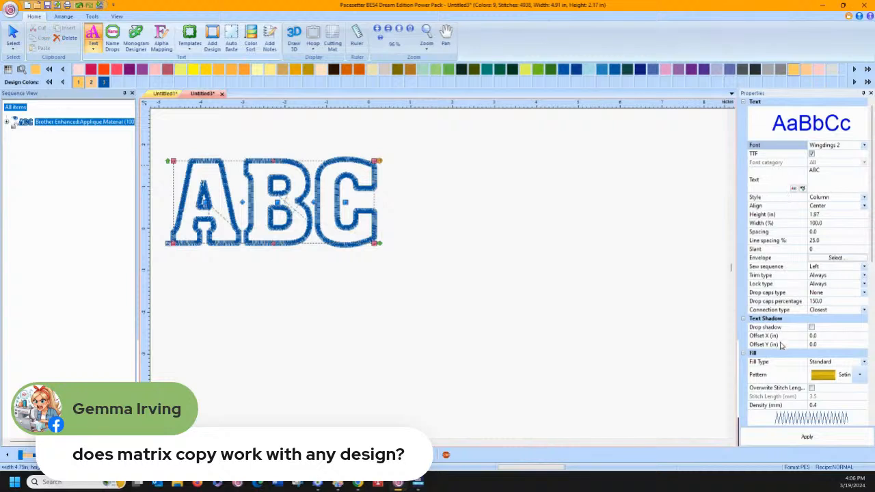
{"action": "left_click", "coordinate": [790, 436]}
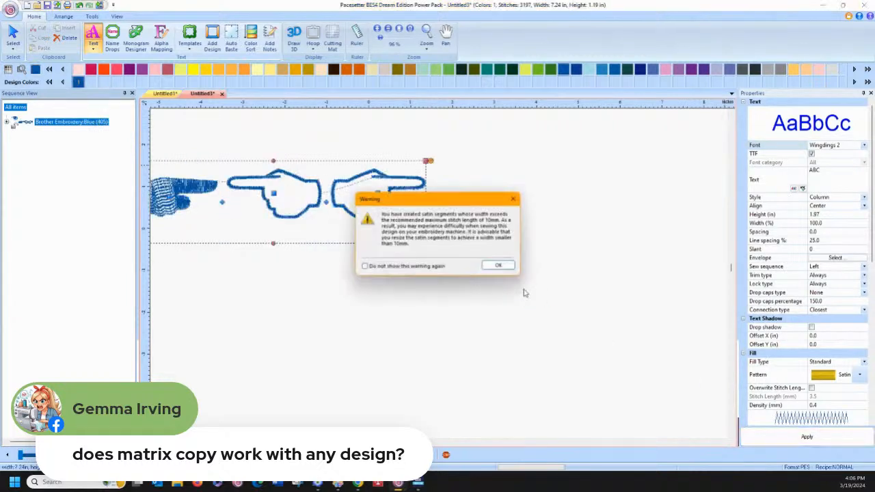
{"action": "left_click", "coordinate": [500, 267]}
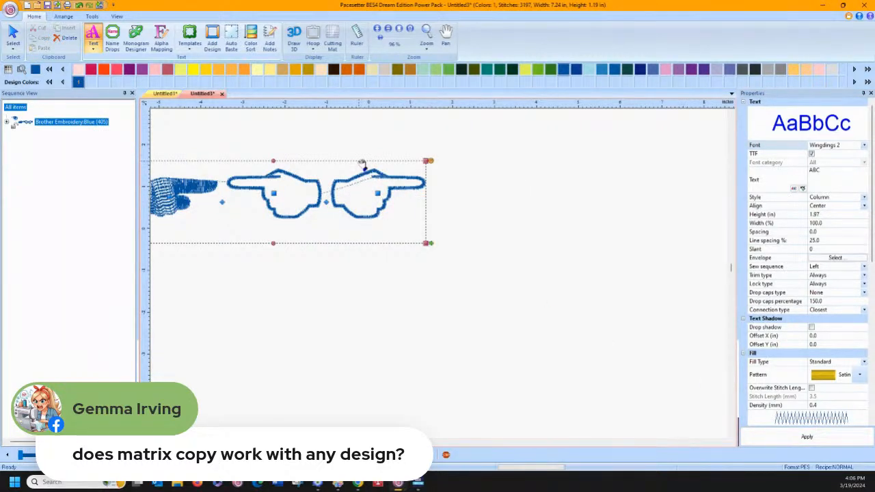
{"action": "left_click_drag", "start_coordinate": [363, 164], "coordinate": [484, 181]}
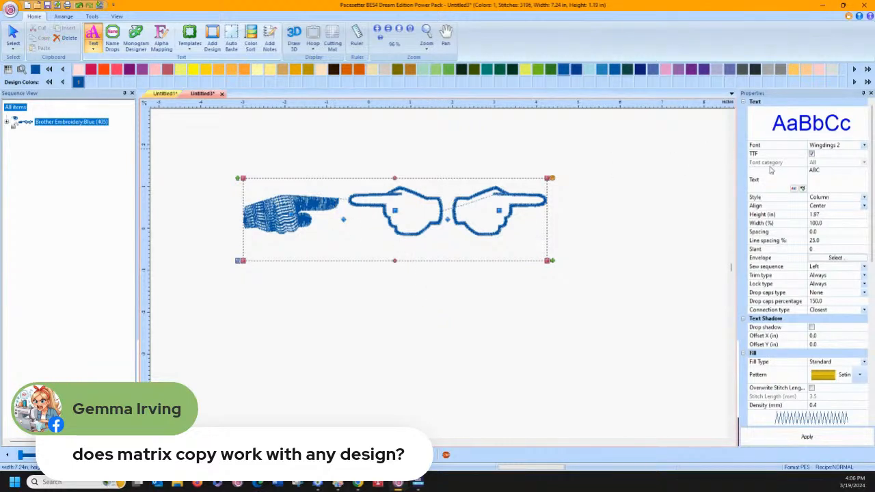
Replace the lettering's text with BCDEFGHIJK to preview more Wingdings 2 hand symbols
{"action": "left_click", "coordinate": [815, 169]}
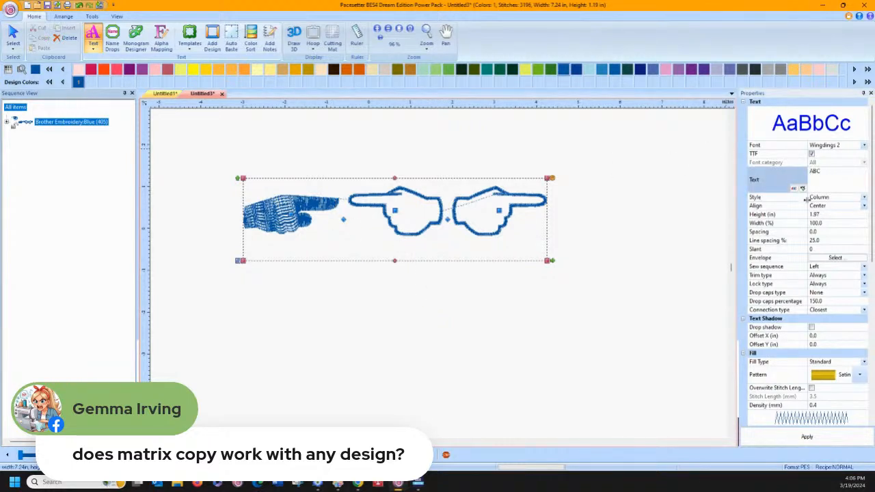
{"action": "left_click", "coordinate": [689, 209]}
{"action": "left_click", "coordinate": [490, 199]}
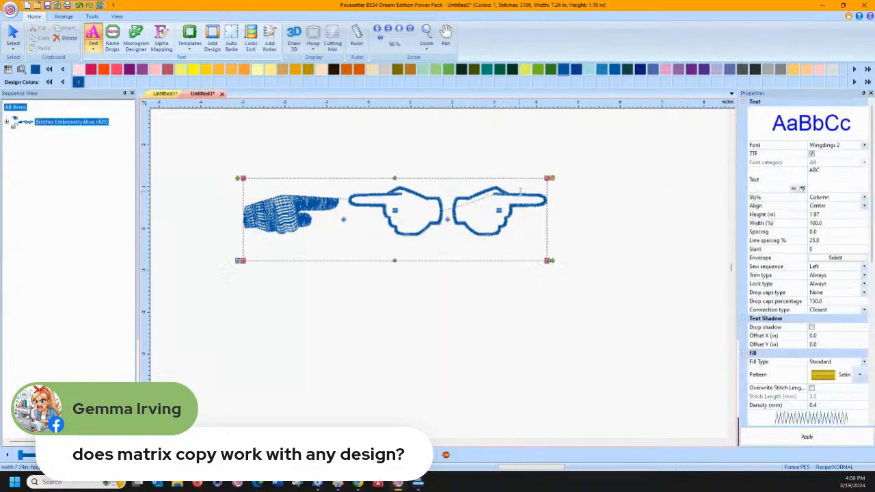
{"action": "left_click", "coordinate": [814, 171]}
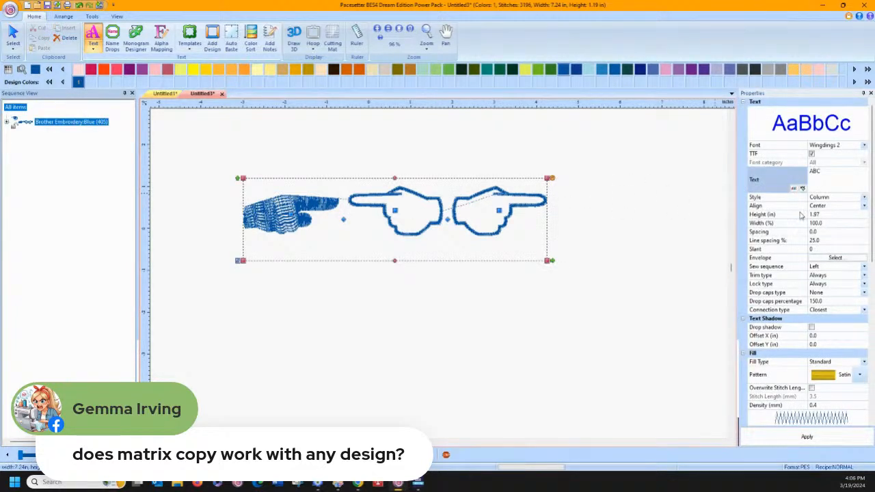
{"action": "key", "text": "BackSpace"}
{"action": "left_click", "coordinate": [807, 437]}
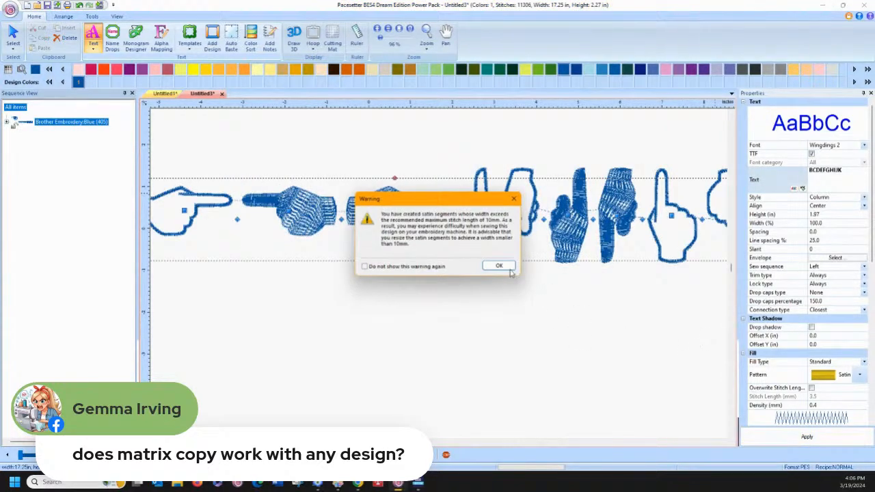
{"action": "left_click", "coordinate": [501, 268]}
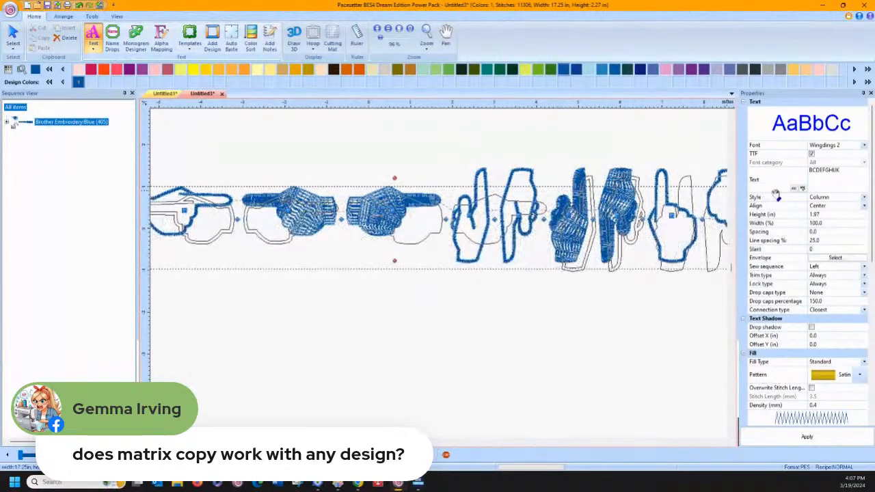
Shorten the lettering's text to the single character B
{"action": "left_click", "coordinate": [846, 172]}
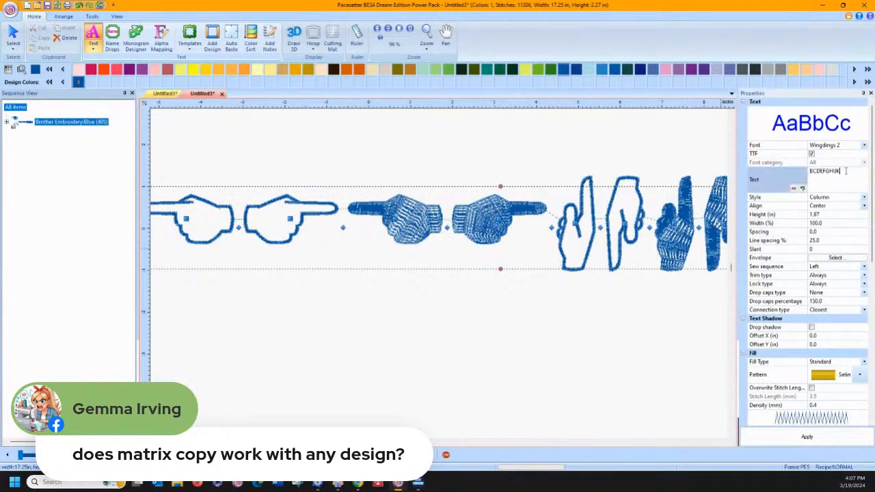
{"action": "key", "text": "BackSpace"}
{"action": "key", "text": "BackSpace"}
{"action": "key", "text": "BackSpace"}
{"action": "key", "text": "BackSpace"}
{"action": "key", "text": "BackSpace"}
{"action": "key", "text": "BackSpace"}
{"action": "key", "text": "BackSpace"}
{"action": "key", "text": "BackSpace"}
{"action": "key", "text": "BackSpace"}
{"action": "left_click", "coordinate": [807, 437]}
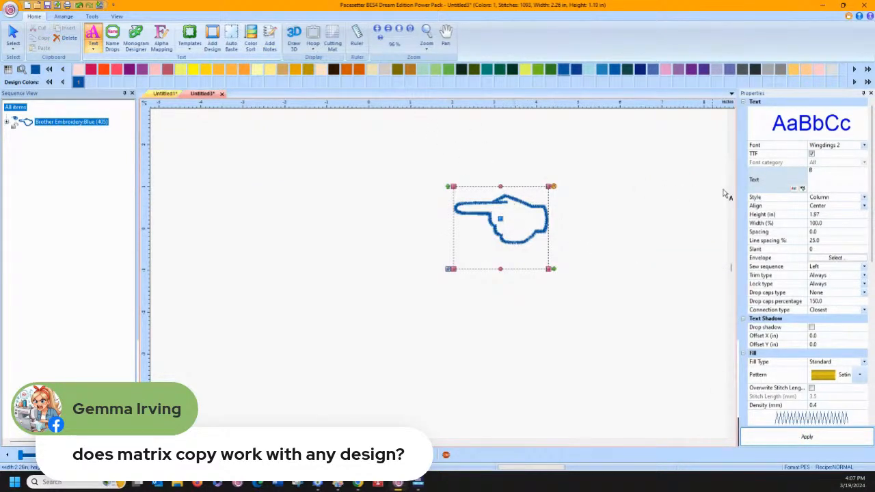
Change the pointing hand's lettering style to Run Only
{"action": "left_click", "coordinate": [864, 198]}
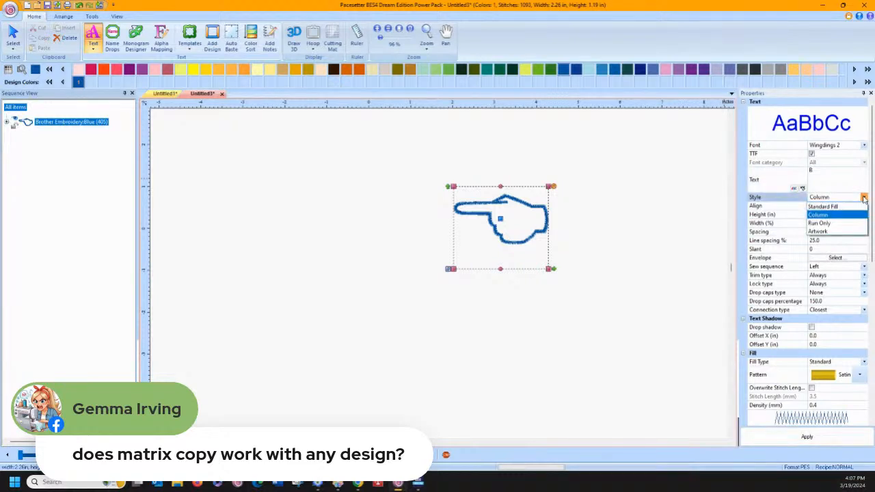
{"action": "left_click", "coordinate": [826, 224]}
{"action": "left_click", "coordinate": [807, 441]}
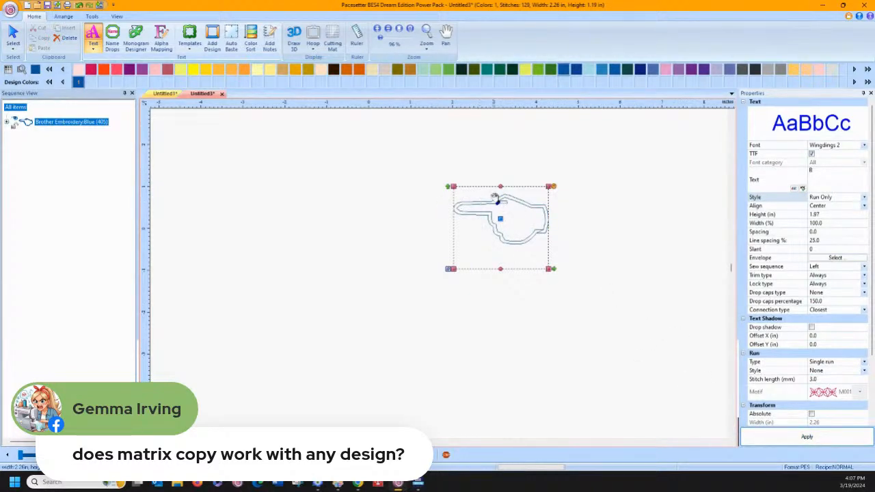
Select the pointing hand and convert it with Preserve As Stitches
{"action": "right_click", "coordinate": [473, 197]}
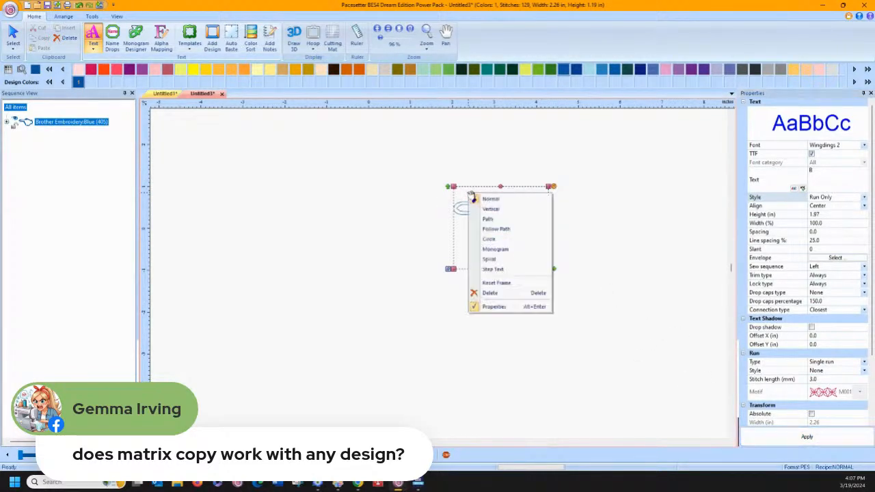
{"action": "left_click", "coordinate": [420, 181]}
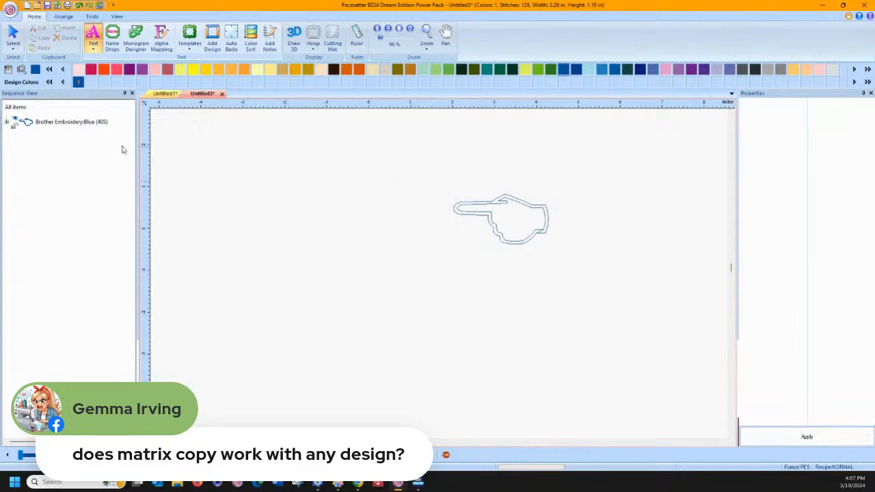
{"action": "left_click", "coordinate": [13, 36]}
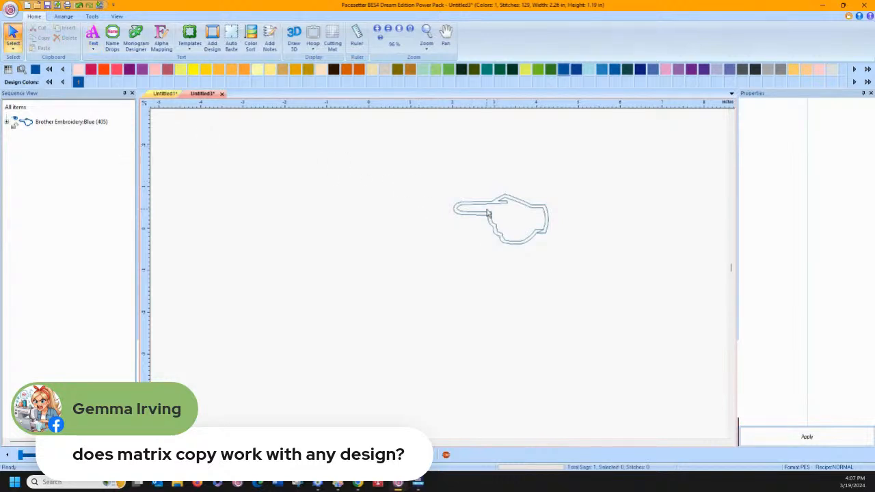
{"action": "left_click", "coordinate": [488, 216]}
{"action": "right_click", "coordinate": [487, 215]}
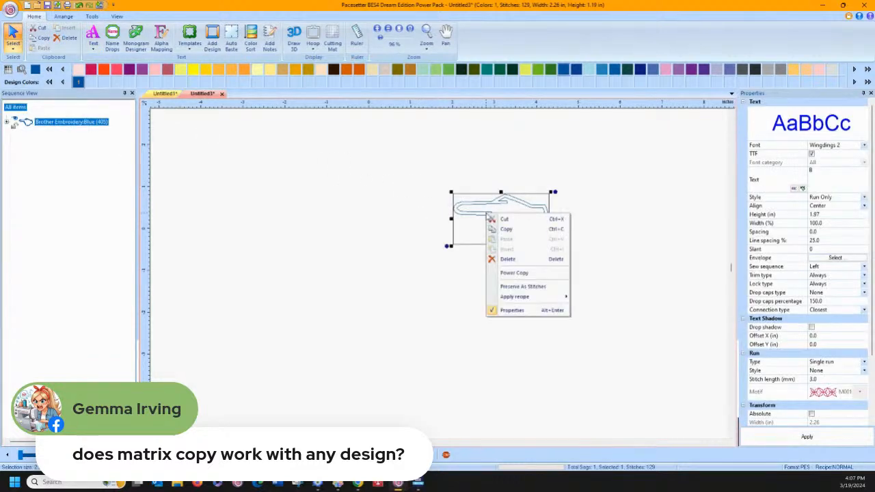
{"action": "left_click", "coordinate": [506, 290]}
Select the pointing hand's stitches in the sequence and recolour them to Applique Material
{"action": "left_click", "coordinate": [6, 123]}
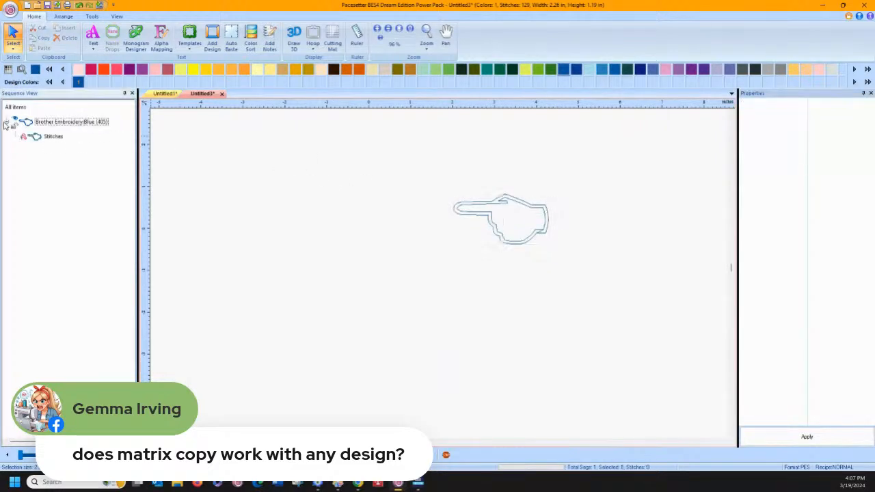
{"action": "left_click", "coordinate": [33, 138]}
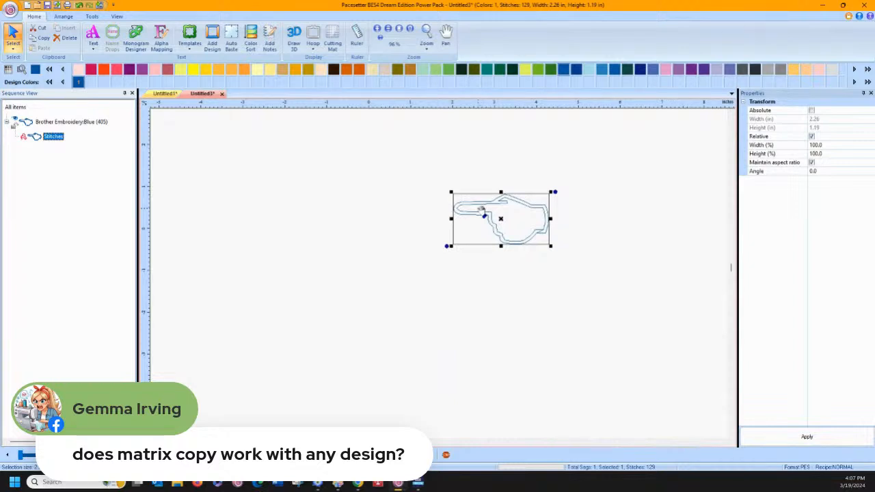
{"action": "left_click", "coordinate": [92, 17]}
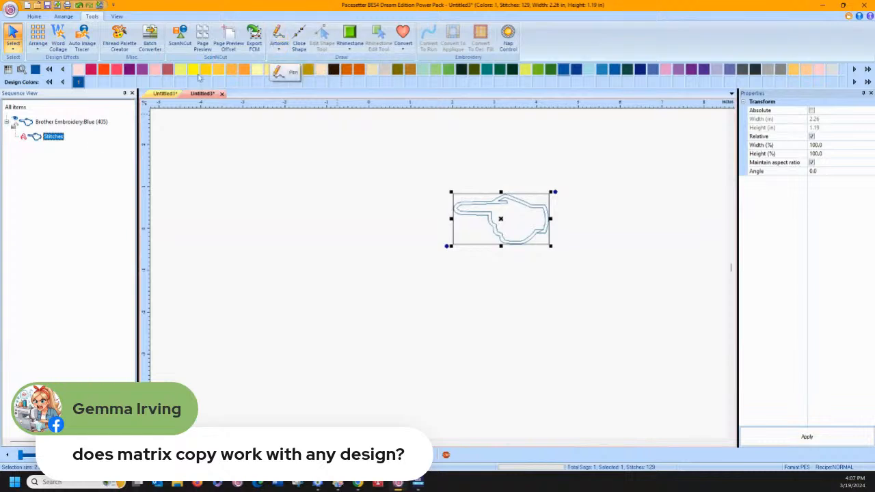
{"action": "left_click", "coordinate": [34, 17]}
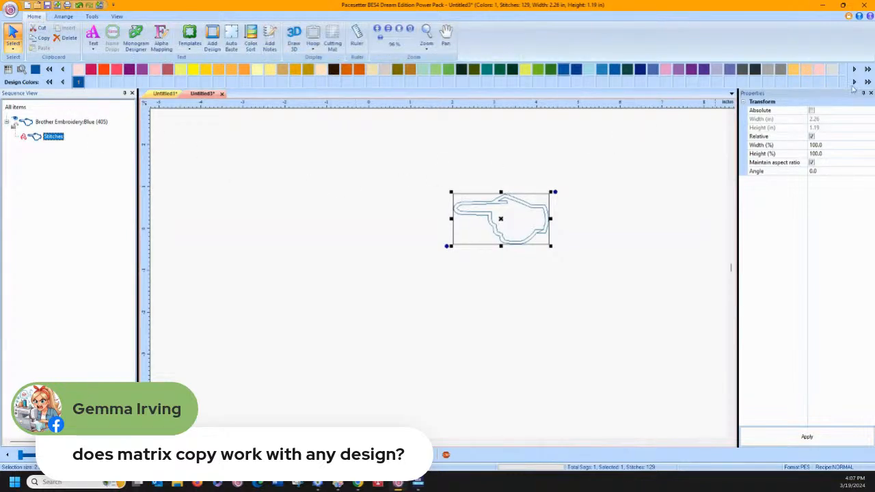
{"action": "left_click", "coordinate": [794, 74]}
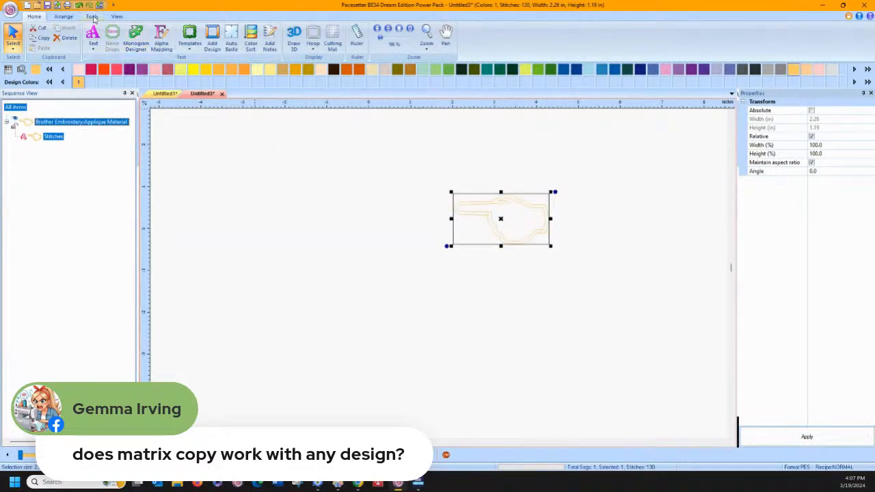
Turn the pointing hand's stitches into cutting artwork with the ScanNCut conversion and select the resulting hand shape
{"action": "left_click", "coordinate": [92, 17]}
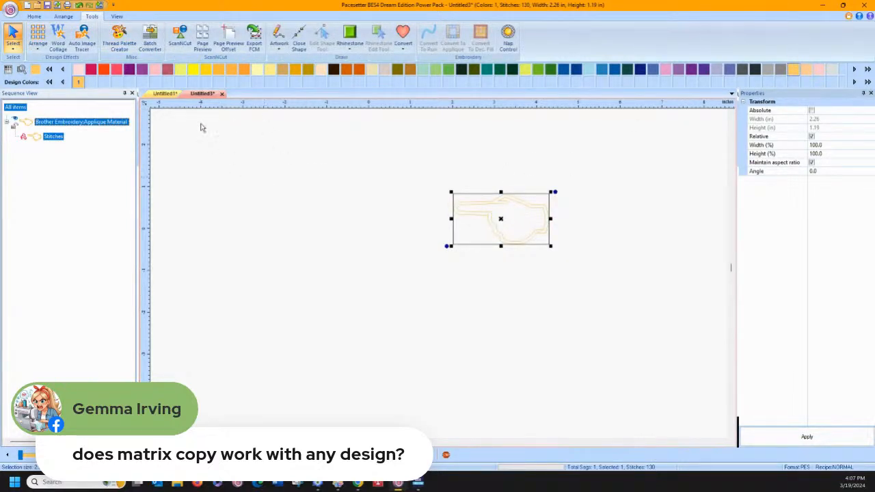
{"action": "left_click", "coordinate": [175, 34]}
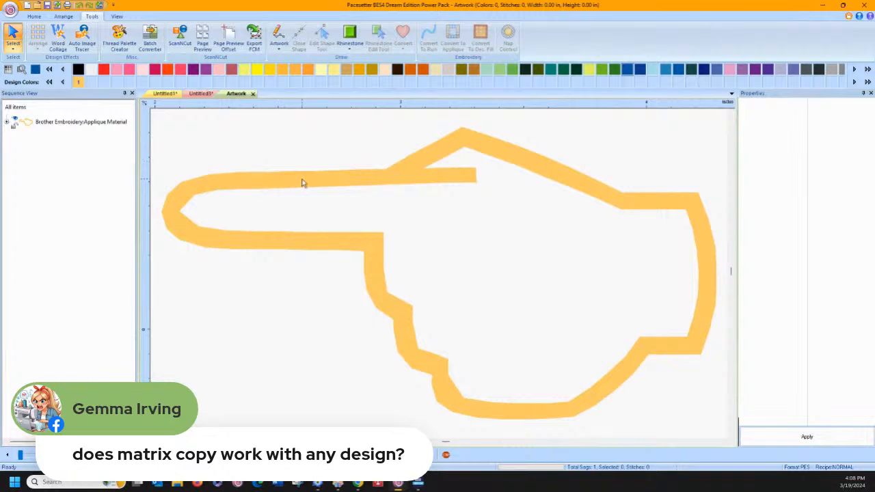
{"action": "left_click", "coordinate": [303, 185]}
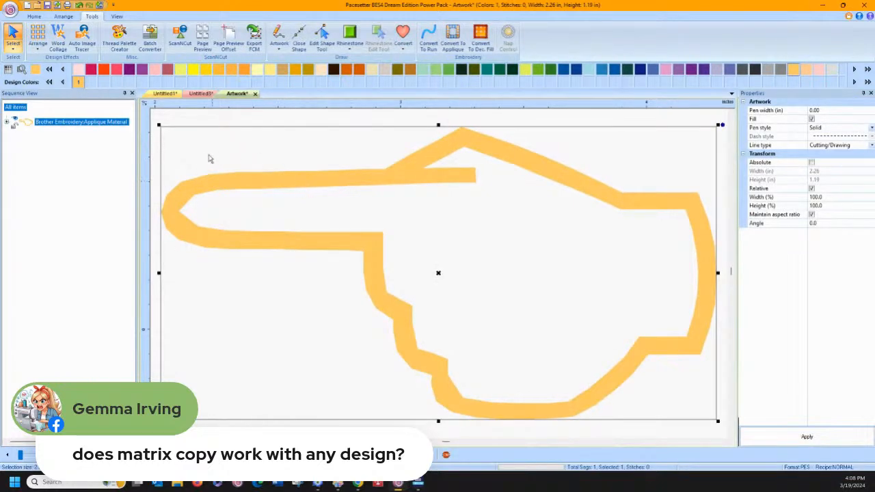
Use the Edit Shape Tool to split the hand's outline at the inner-edge point beneath the start of the thumb
{"action": "left_click", "coordinate": [322, 36]}
{"action": "left_click", "coordinate": [388, 175]}
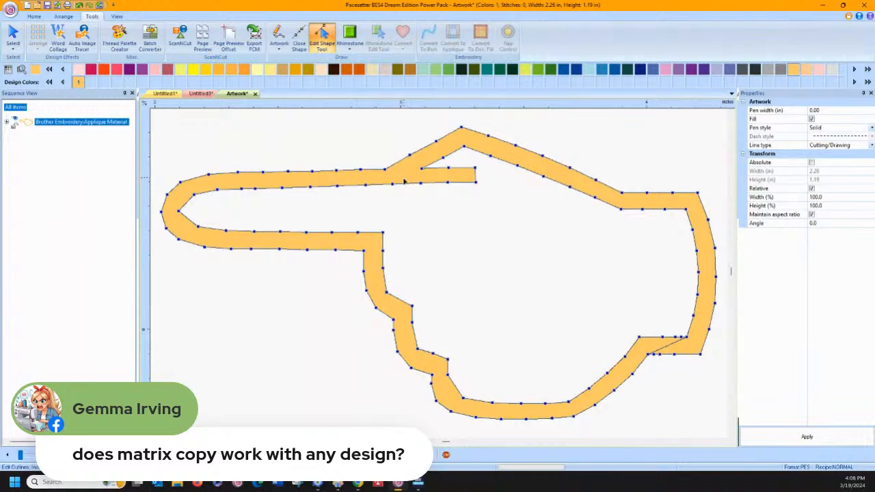
{"action": "right_click", "coordinate": [393, 186]}
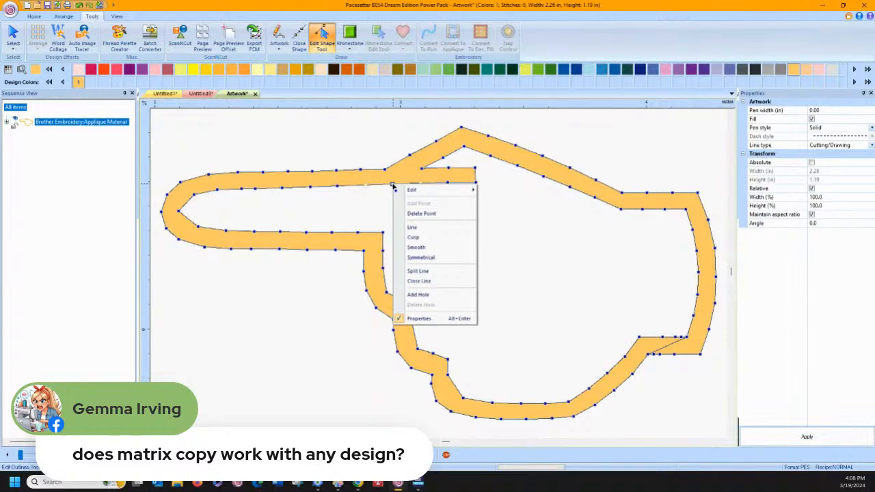
{"action": "left_click", "coordinate": [416, 271]}
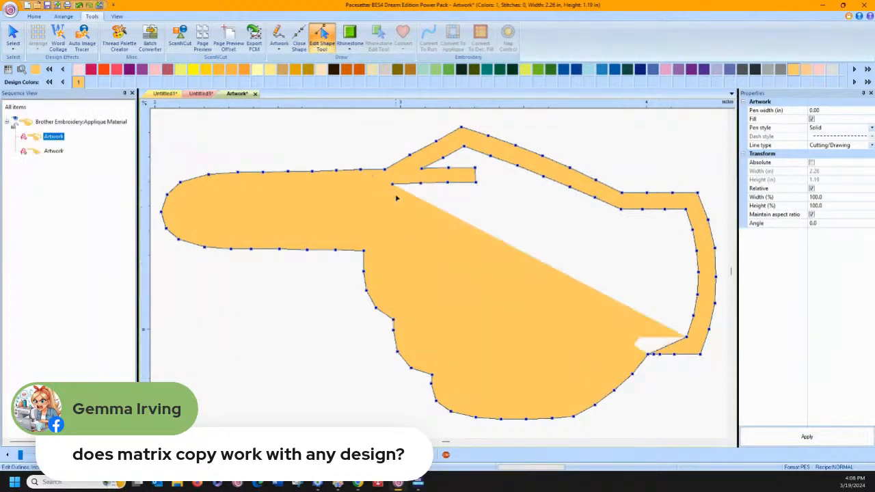
Delete the inner-edge points around the thumb, along the back of the hand and down the cuff, keeping only the outer contour, and leave shape editing
{"action": "right_click", "coordinate": [392, 185]}
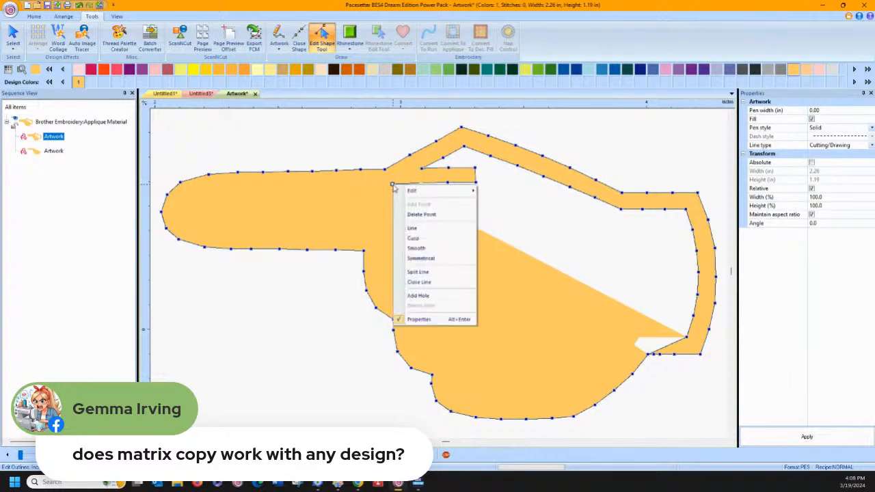
{"action": "left_click", "coordinate": [394, 185]}
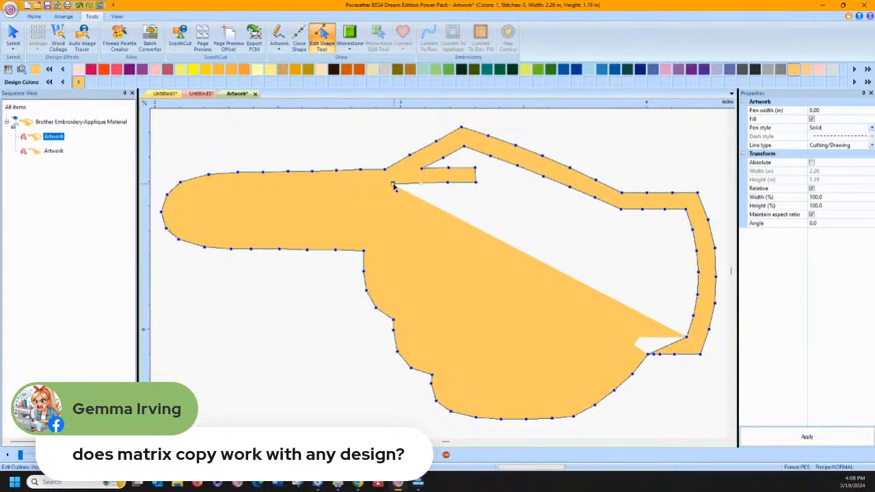
{"action": "key", "text": "Delete"}
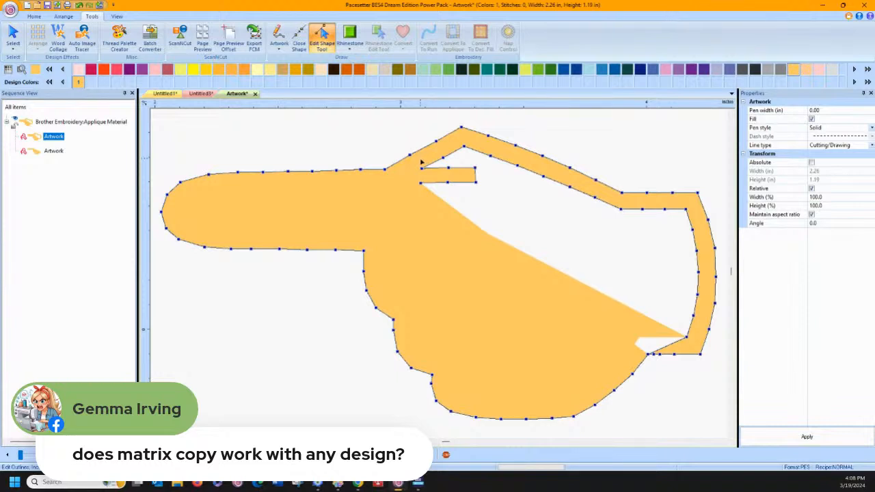
{"action": "left_click_drag", "start_coordinate": [417, 162], "coordinate": [488, 216]}
{"action": "key", "text": "Delete"}
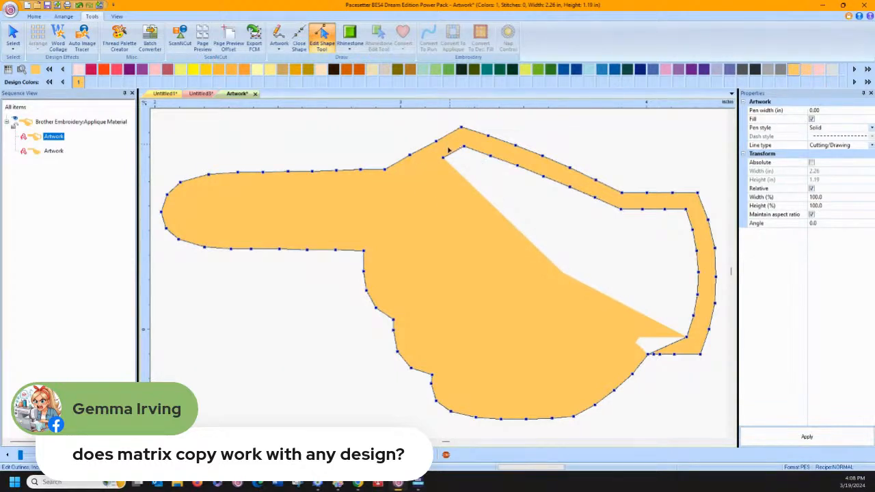
{"action": "mouse_move", "coordinate": [464, 147]}
{"action": "left_mouse_down"}
{"action": "mouse_move", "coordinate": [489, 192]}
{"action": "mouse_move", "coordinate": [475, 158]}
{"action": "left_mouse_up"}
{"action": "key", "text": "Delete"}
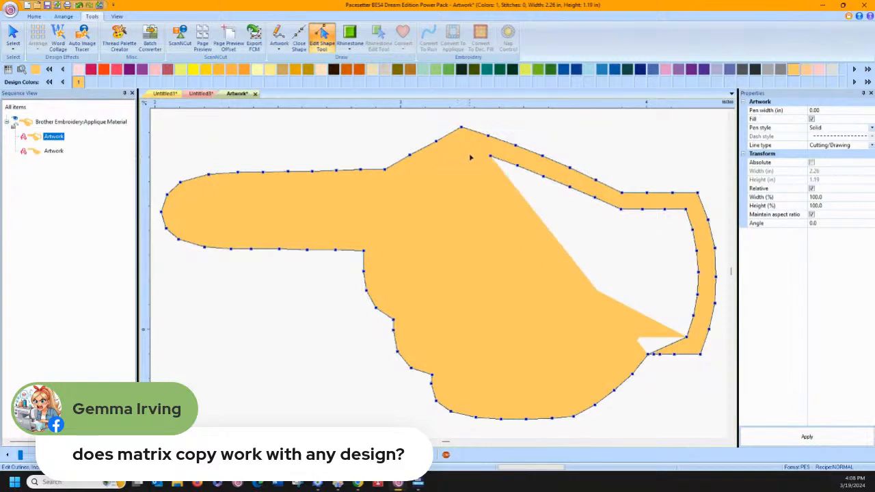
{"action": "left_click_drag", "start_coordinate": [479, 148], "coordinate": [532, 232]}
{"action": "key", "text": "Delete"}
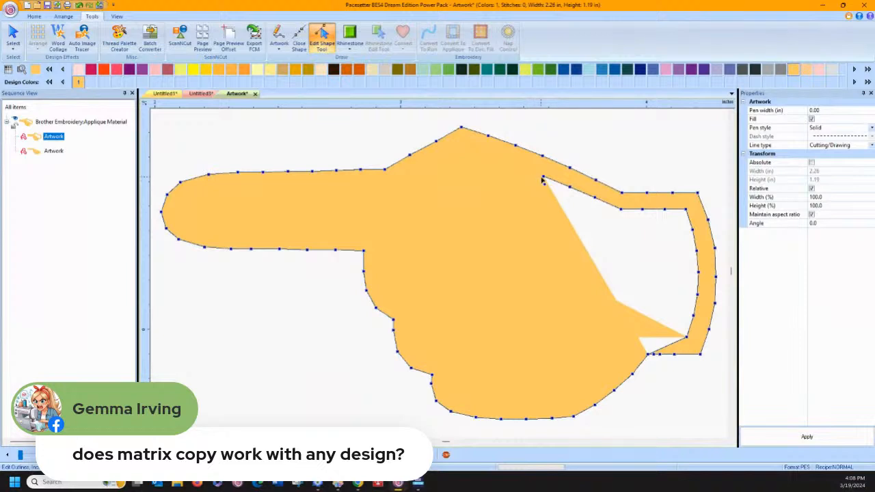
{"action": "key", "text": "Delete"}
{"action": "left_click", "coordinate": [570, 187]}
{"action": "key", "text": "Delete"}
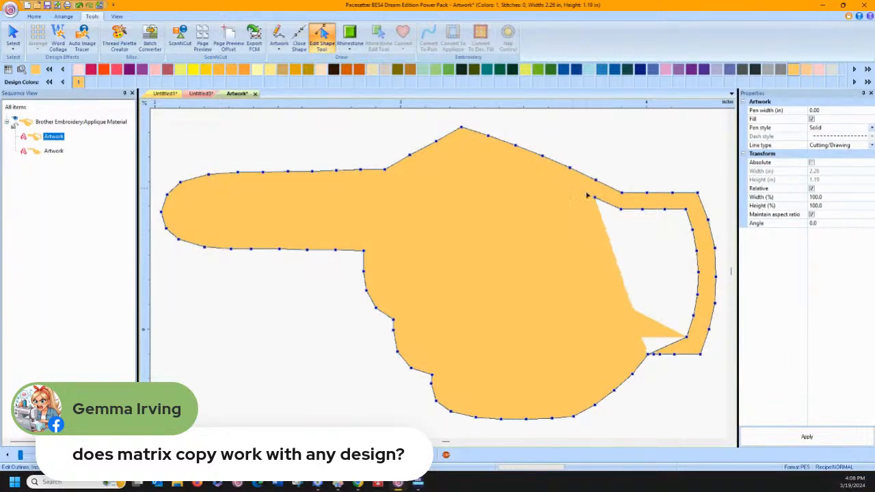
{"action": "left_click", "coordinate": [596, 198]}
{"action": "key", "text": "Delete"}
{"action": "left_click", "coordinate": [621, 210]}
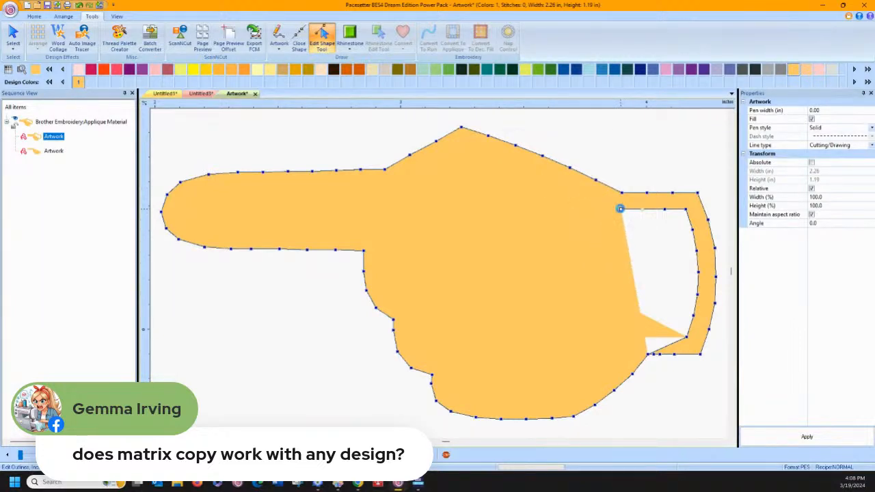
{"action": "key", "text": "Delete"}
{"action": "left_click", "coordinate": [647, 210]}
{"action": "key", "text": "Delete"}
{"action": "left_click", "coordinate": [666, 210]}
{"action": "key", "text": "Delete"}
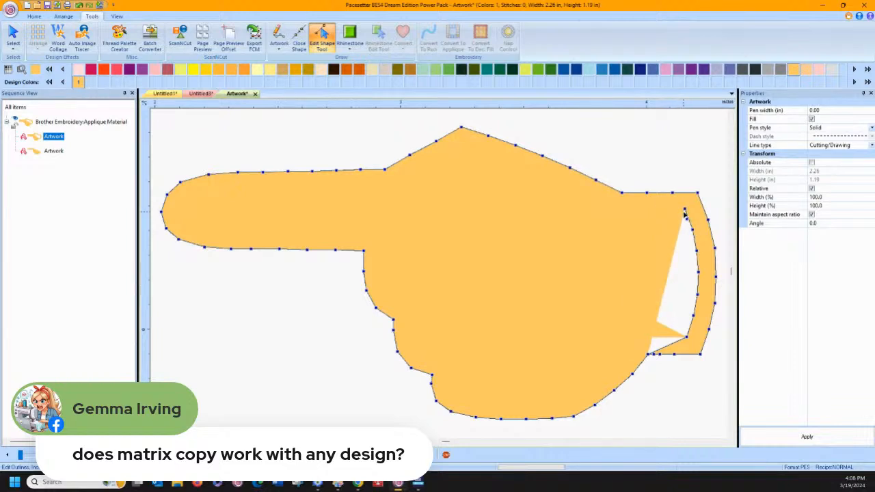
{"action": "left_click_drag", "start_coordinate": [687, 212], "coordinate": [674, 354]}
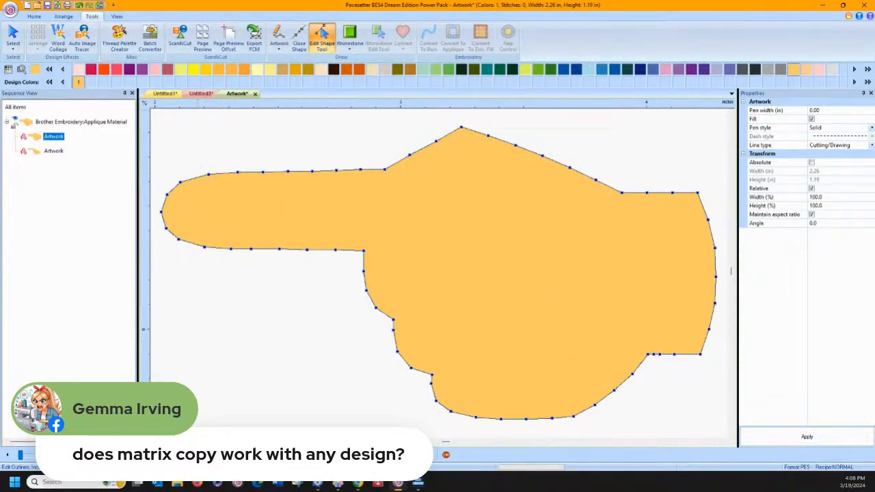
{"action": "left_click", "coordinate": [13, 36]}
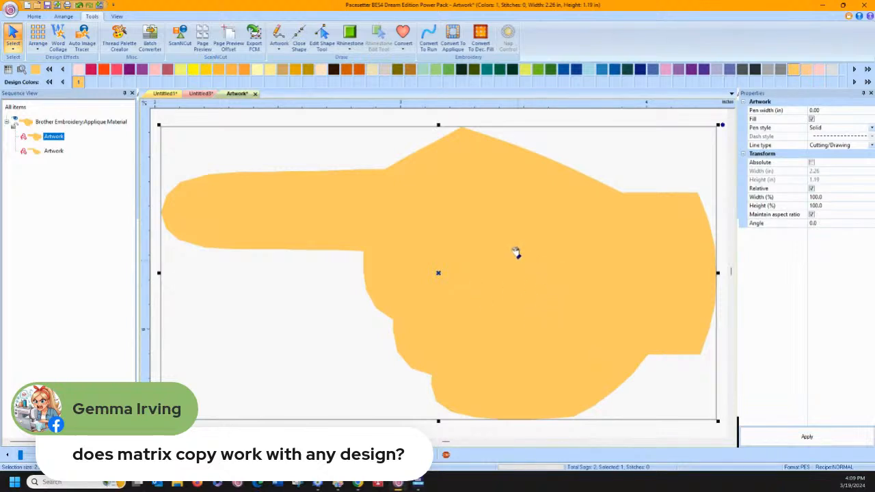
Try converting the outer hand artwork to a running stitch and undo the conversion
{"action": "left_click", "coordinate": [429, 38]}
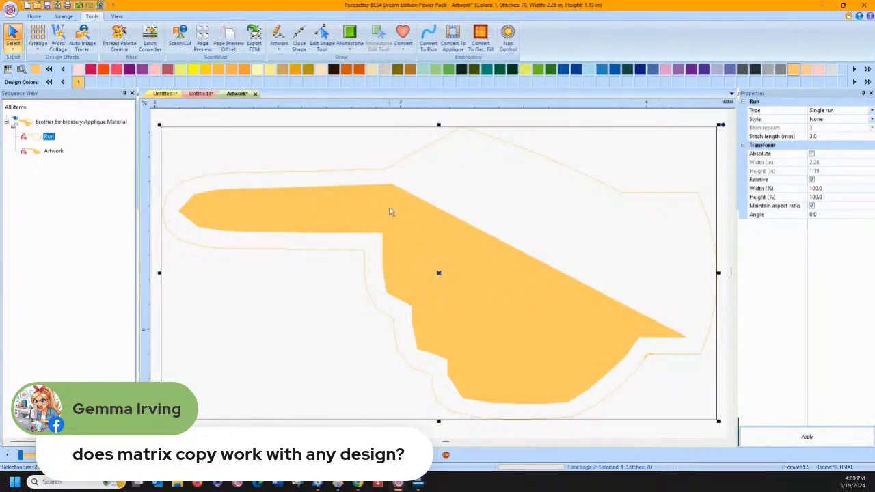
{"action": "left_click", "coordinate": [79, 5]}
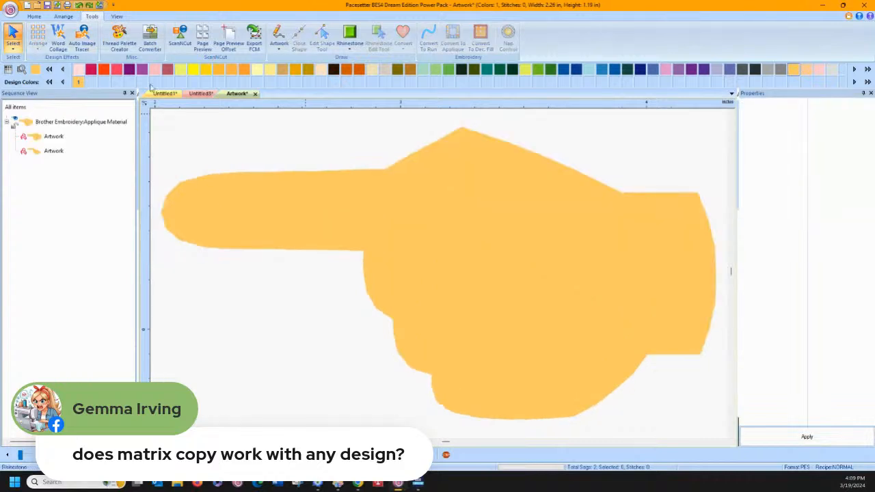
Delete the leftover inner artwork piece and convert the remaining outer hand shape to a running stitch
{"action": "left_click", "coordinate": [333, 200]}
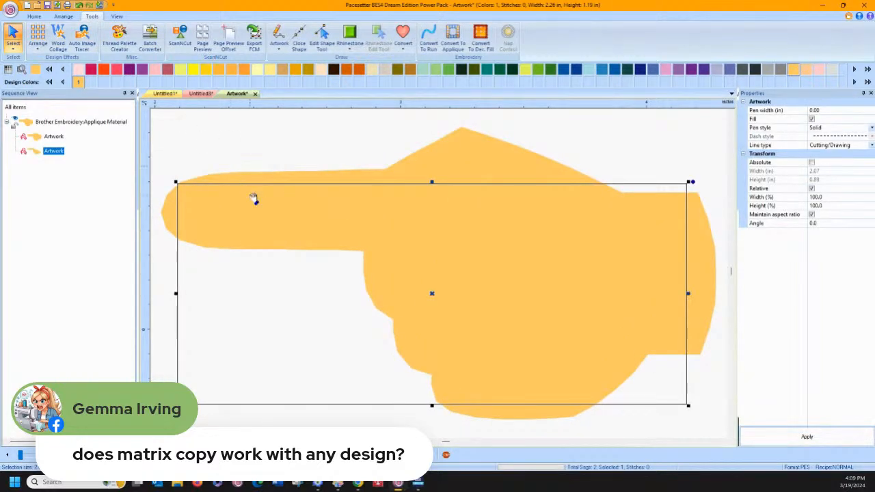
{"action": "key", "text": "Delete"}
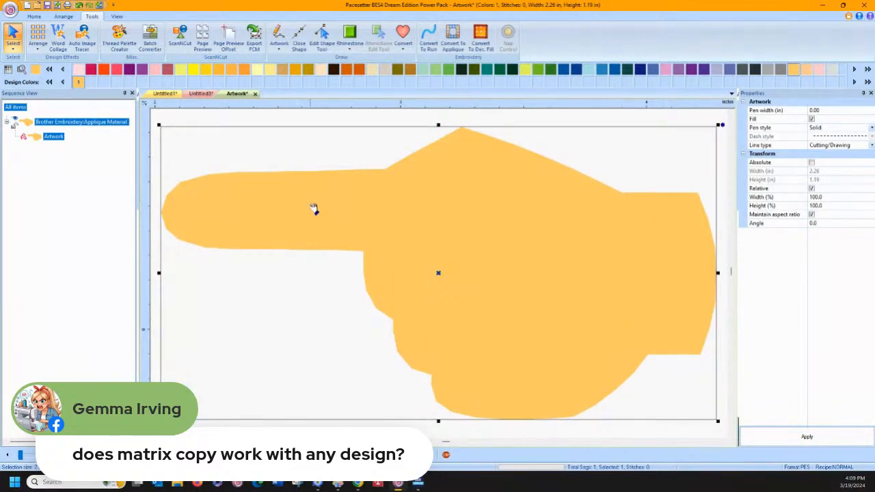
{"action": "left_click_drag", "start_coordinate": [324, 218], "coordinate": [315, 202]}
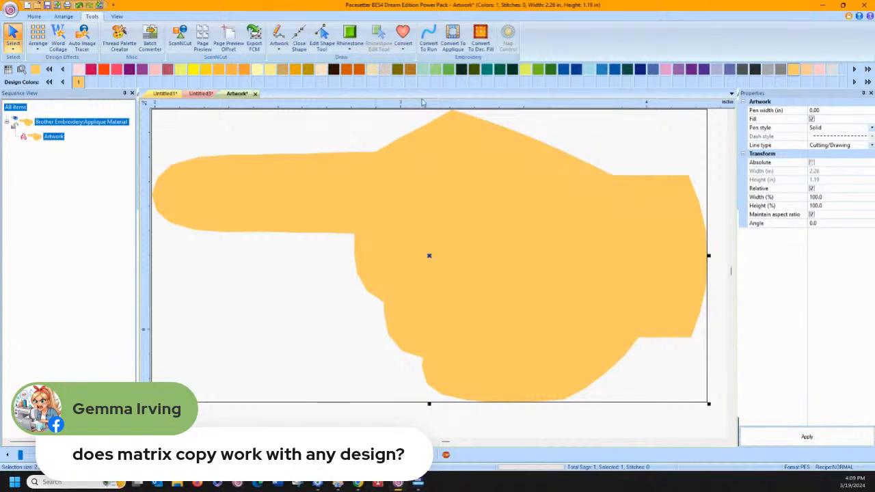
{"action": "left_click", "coordinate": [428, 38]}
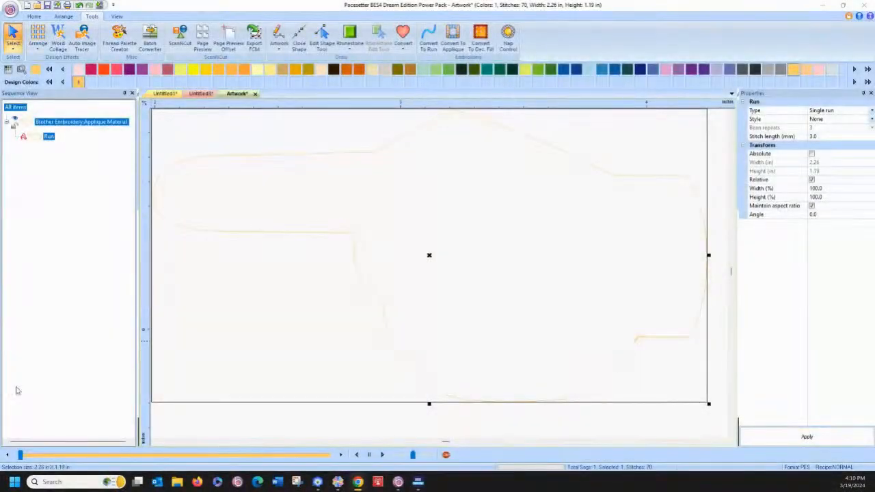
Switch to Layout & Editing and undo the matrix copy of the scissors design
{"action": "left_click", "coordinate": [318, 482]}
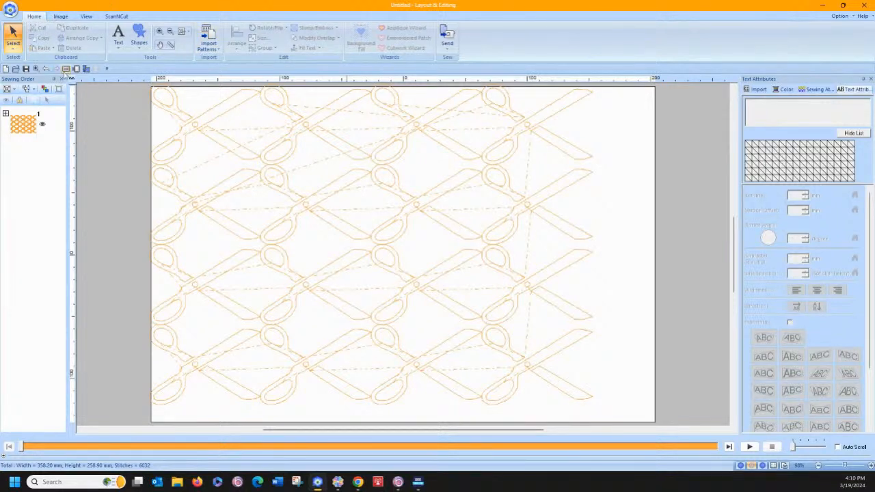
{"action": "left_click", "coordinate": [46, 70]}
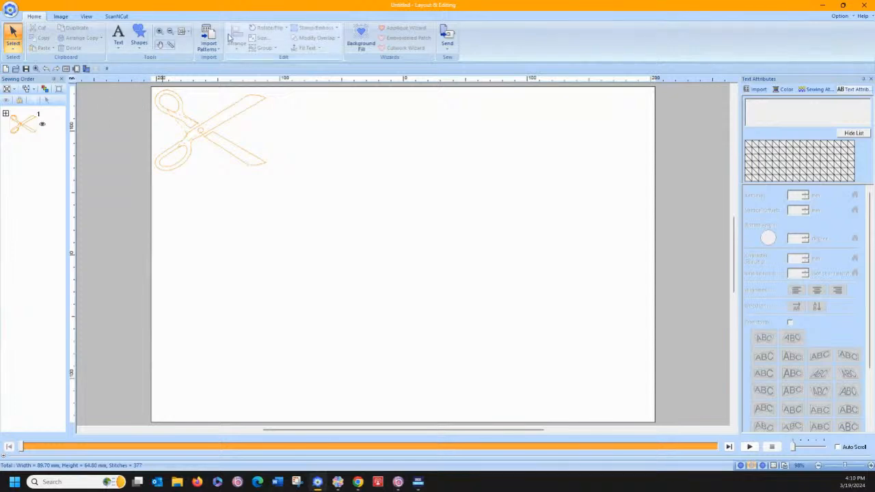
{"action": "left_click", "coordinate": [159, 33]}
{"action": "left_click_drag", "start_coordinate": [150, 88], "coordinate": [312, 207]}
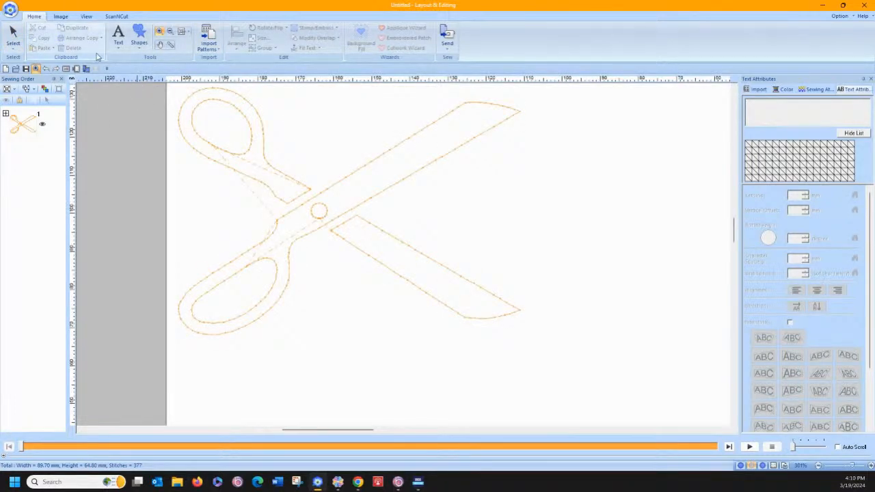
{"action": "left_click", "coordinate": [17, 49]}
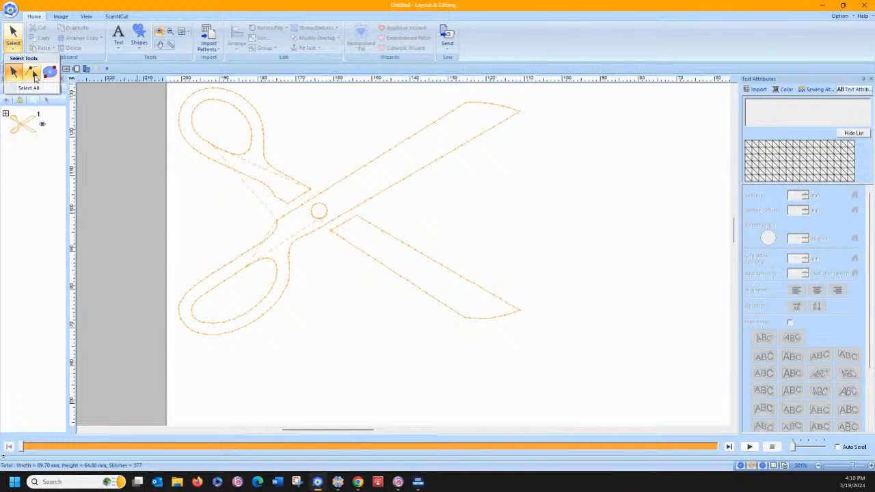
{"action": "left_click", "coordinate": [13, 71]}
{"action": "left_click", "coordinate": [286, 206]}
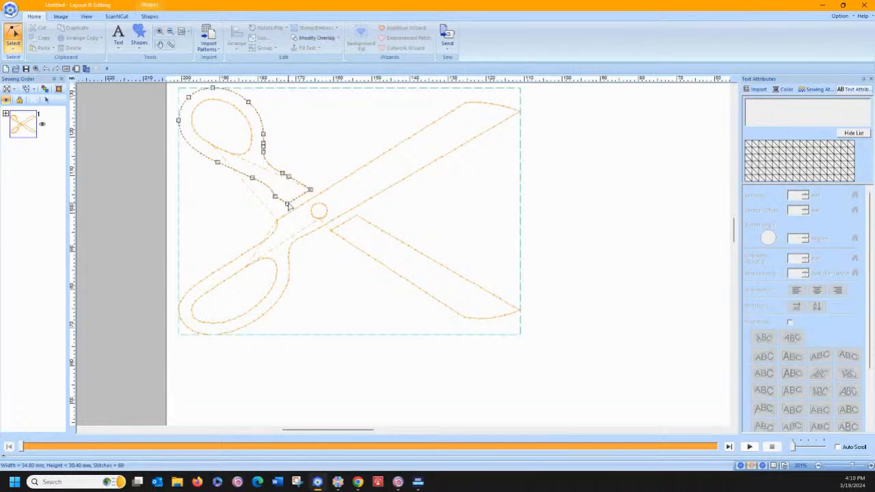
{"action": "left_click", "coordinate": [251, 92]}
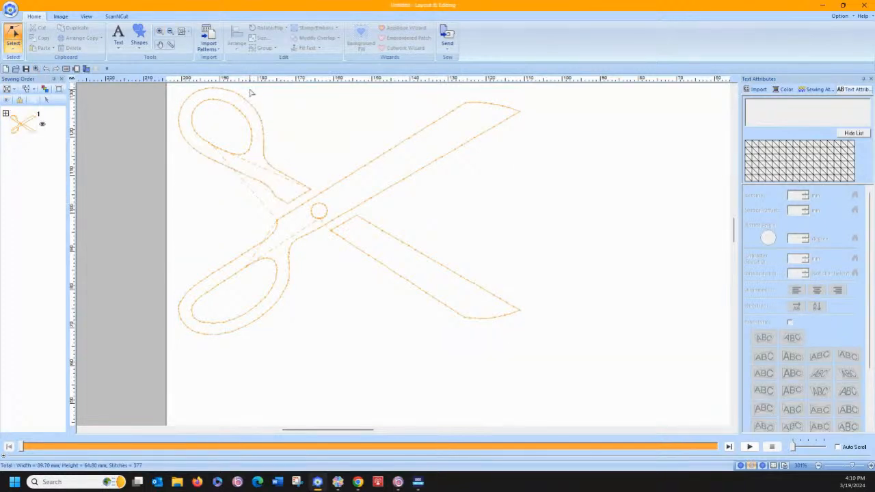
{"action": "left_click", "coordinate": [14, 48]}
{"action": "left_click", "coordinate": [14, 71]}
{"action": "right_click", "coordinate": [237, 96]}
{"action": "left_click", "coordinate": [108, 107]}
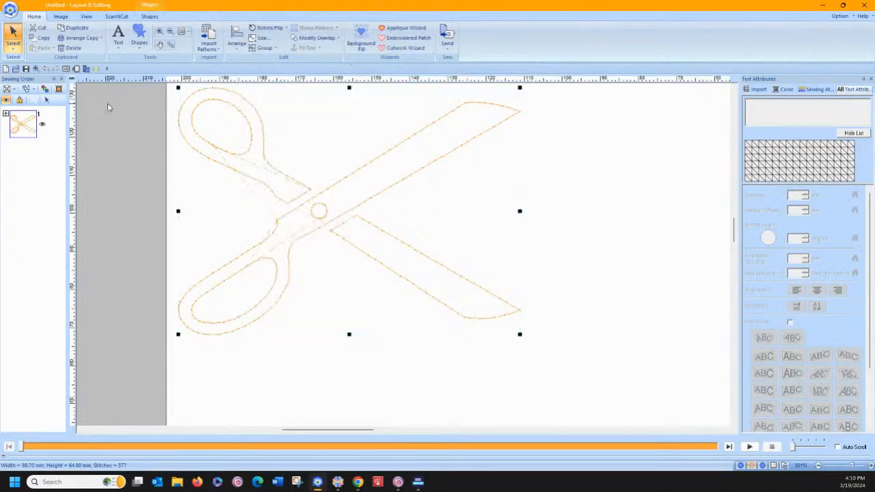
{"action": "left_click", "coordinate": [119, 107]}
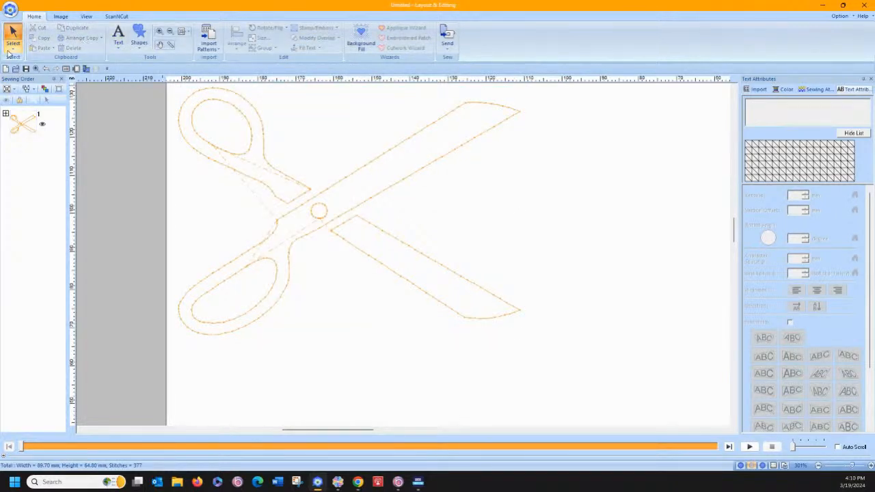
Switch to point editing and split the upper scissor handle's outline at its corner nearest the long blade
{"action": "left_click", "coordinate": [12, 51]}
{"action": "left_click", "coordinate": [32, 71]}
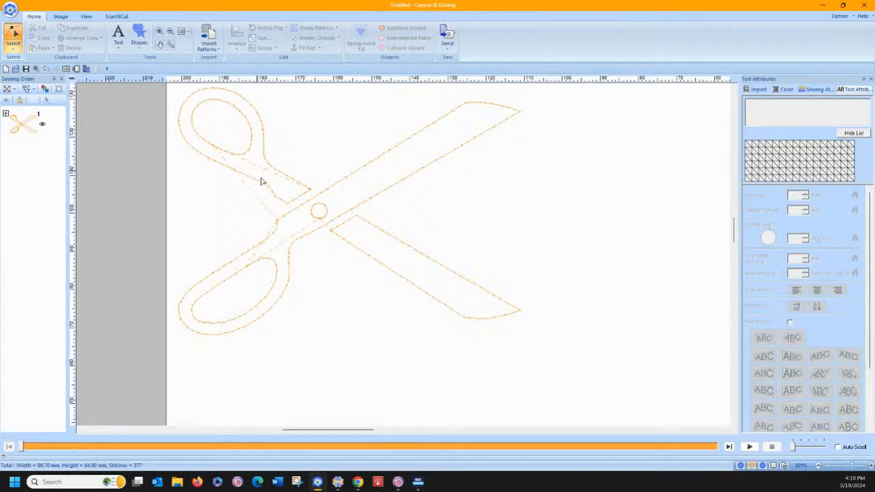
{"action": "left_click", "coordinate": [288, 205]}
{"action": "left_click", "coordinate": [288, 205]}
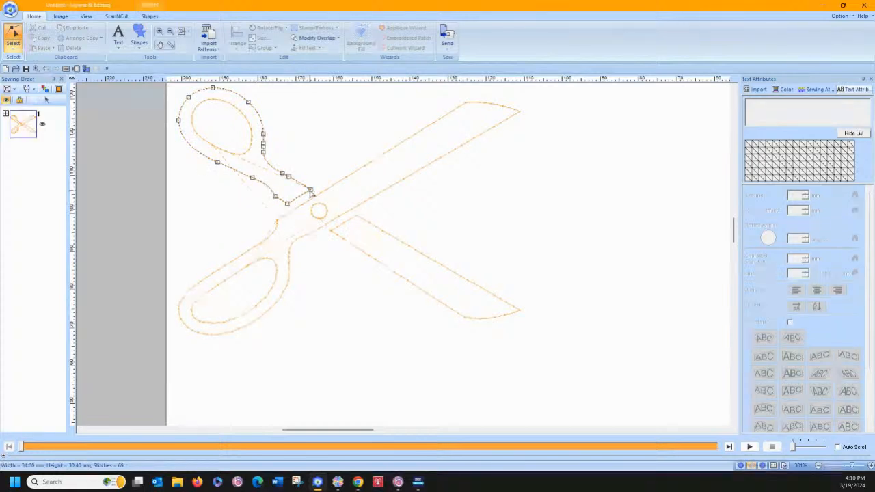
{"action": "left_click", "coordinate": [310, 190]}
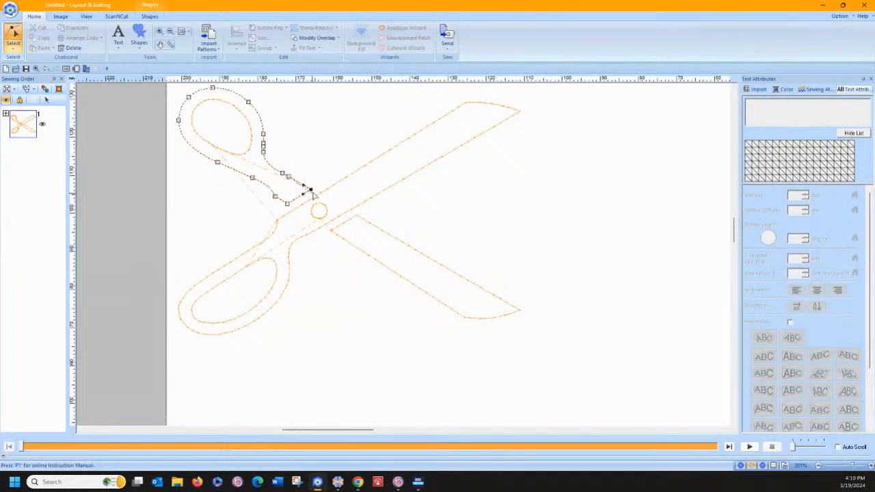
{"action": "right_click", "coordinate": [312, 192]}
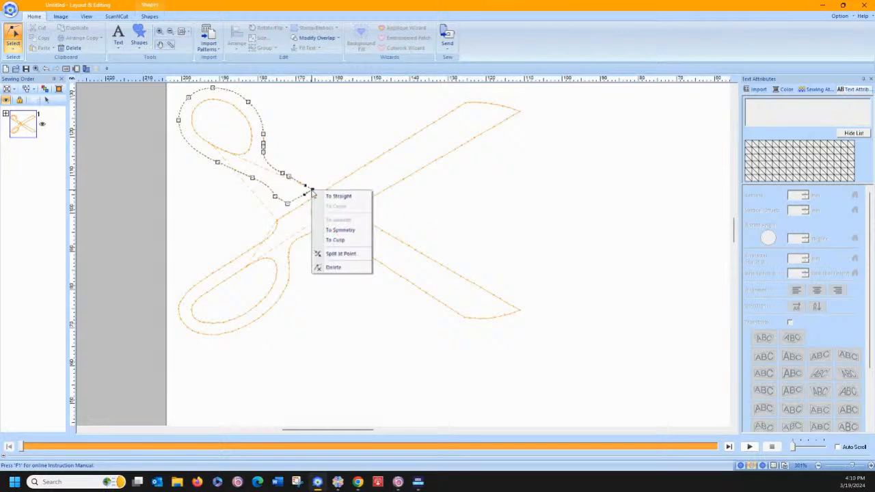
{"action": "left_click", "coordinate": [335, 254]}
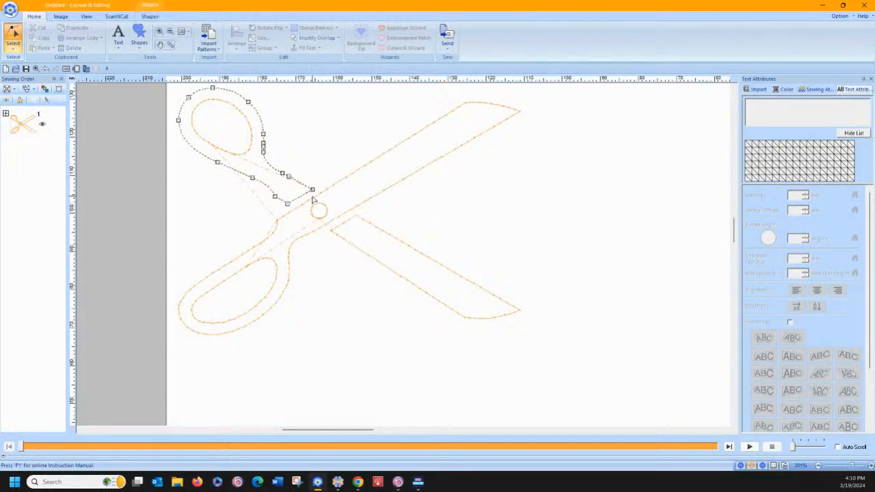
Pull one split end away from the handle's corner and delete the other end point, removing the segment that closes the handle
{"action": "left_click_drag", "start_coordinate": [309, 206], "coordinate": [315, 197]}
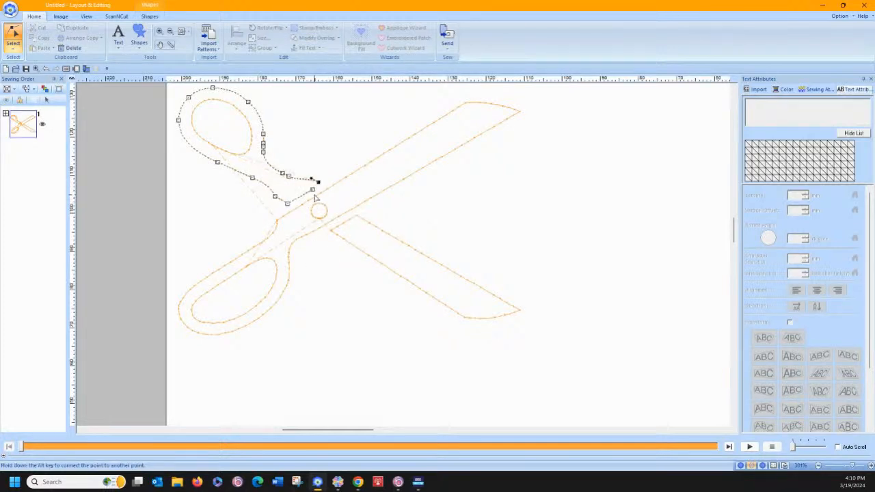
{"action": "right_click", "coordinate": [313, 192]}
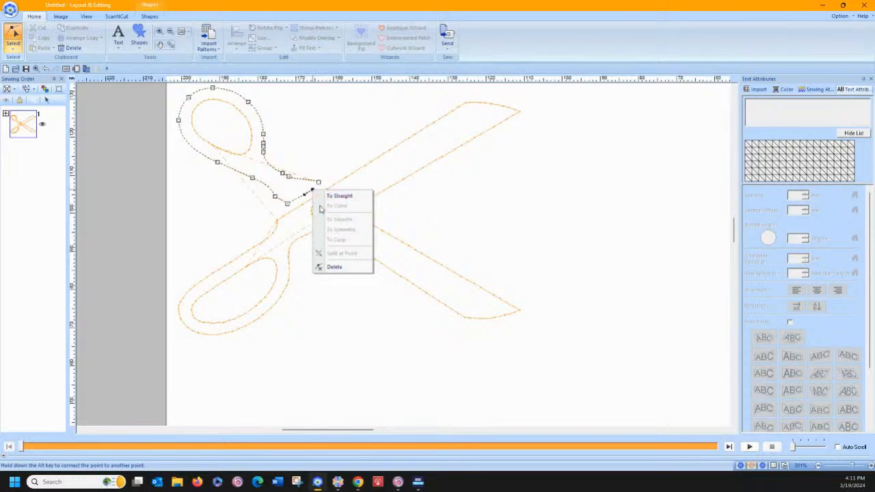
{"action": "left_click", "coordinate": [331, 267]}
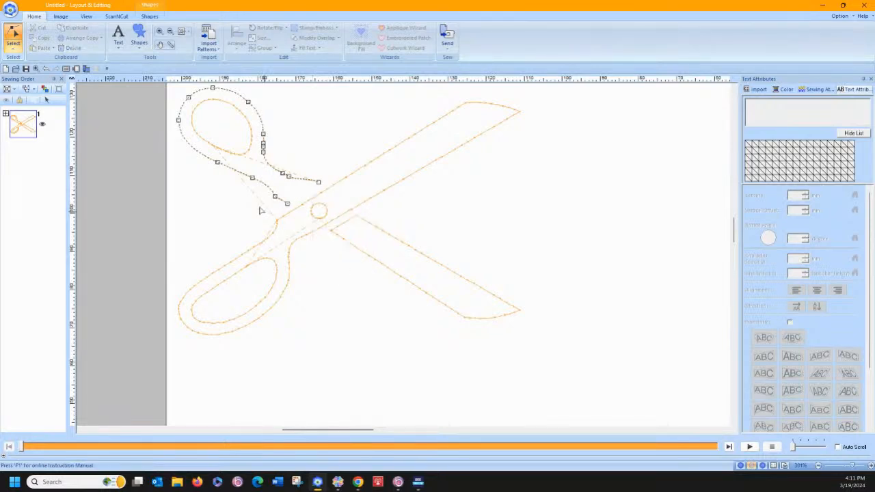
Add a point on the long blade outline's upper edge beside the handle's lower open end and split the outline there
{"action": "left_click", "coordinate": [293, 214]}
{"action": "left_click", "coordinate": [294, 213]}
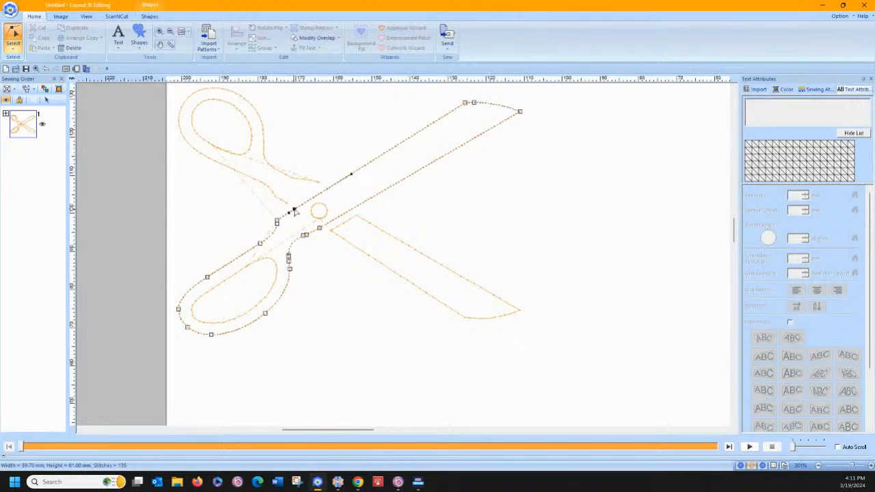
{"action": "right_click", "coordinate": [294, 211]}
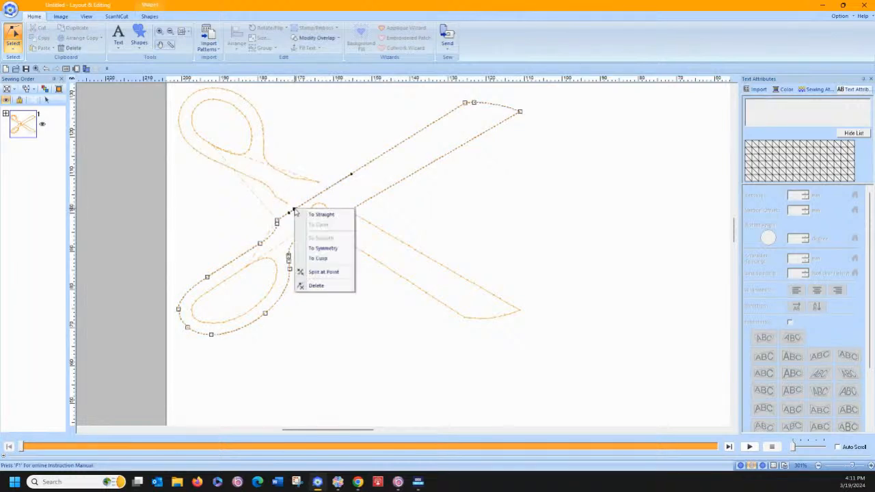
{"action": "left_click", "coordinate": [323, 273]}
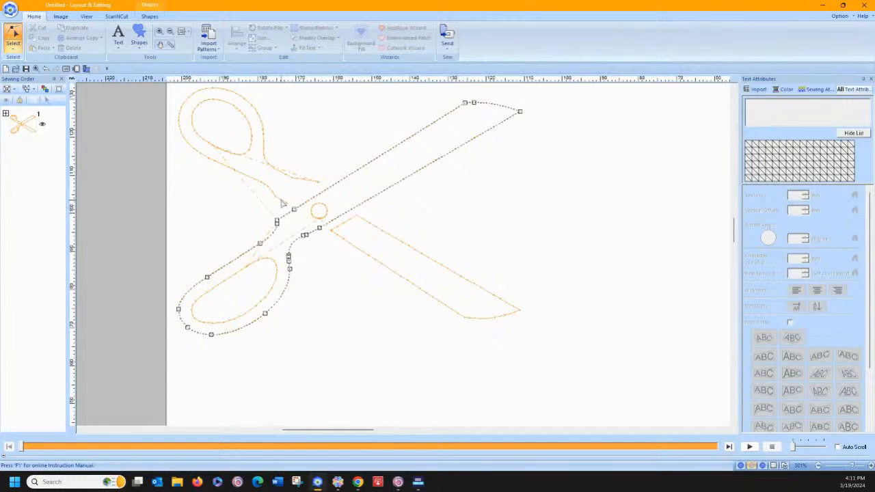
Connect the upper handle's lower open end to the adjacent split point on the long blade outline
{"action": "left_click", "coordinate": [284, 205]}
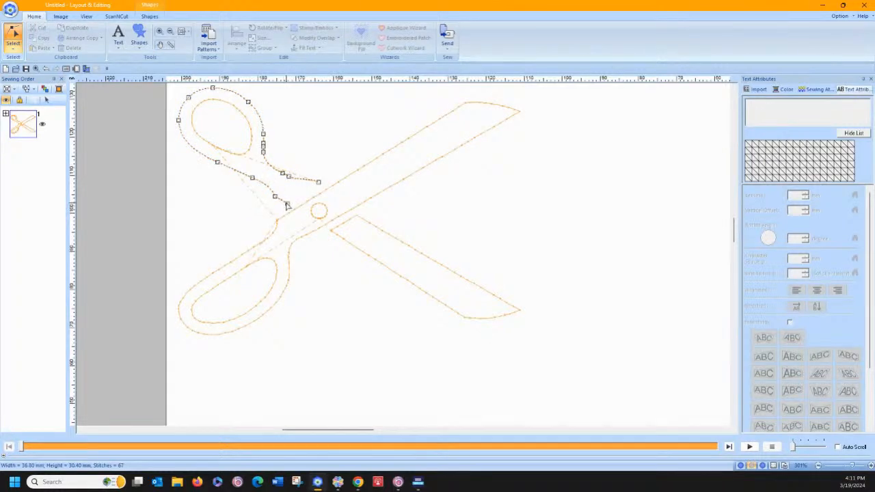
{"action": "left_click", "coordinate": [286, 204]}
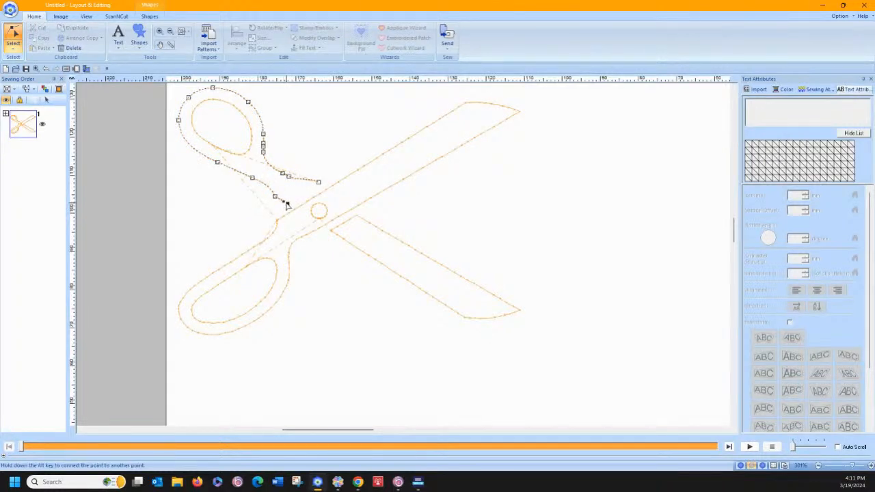
{"action": "key", "text": "alt"}
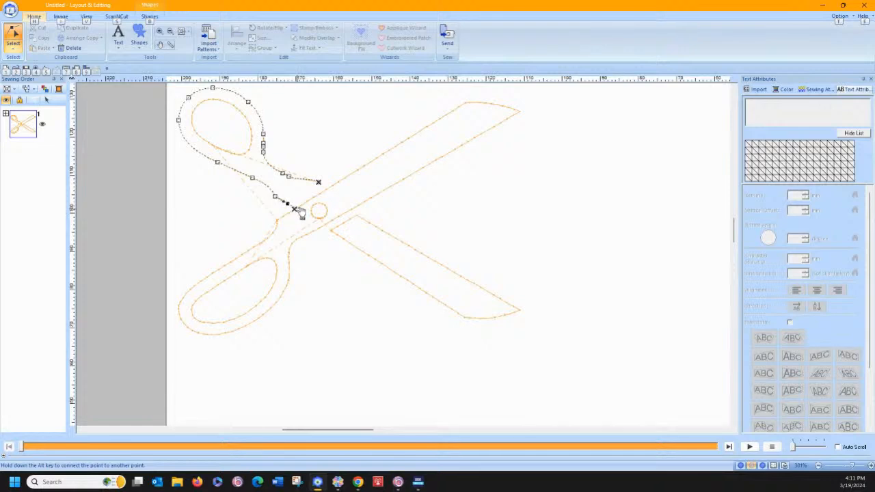
{"action": "left_click", "coordinate": [294, 210], "text": "alt"}
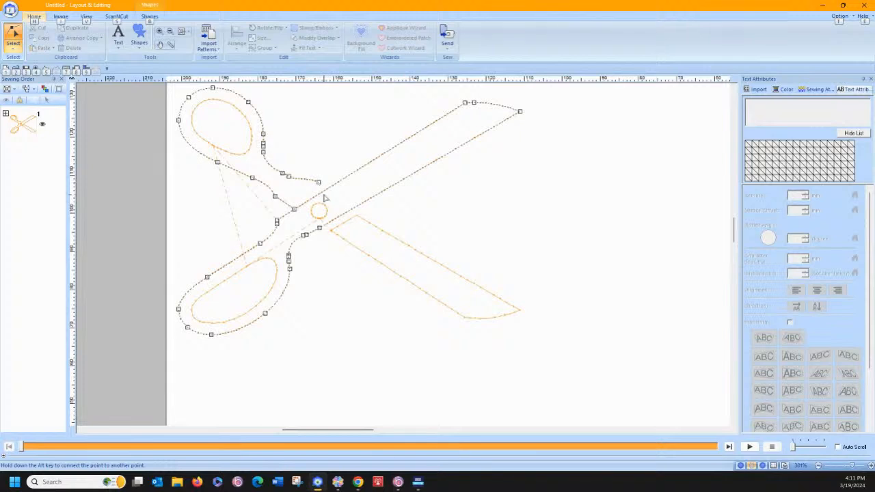
Add a second point on the blade's upper edge near the handle's remaining open end and split the outline there
{"action": "left_click", "coordinate": [326, 189]}
{"action": "right_click", "coordinate": [327, 190]}
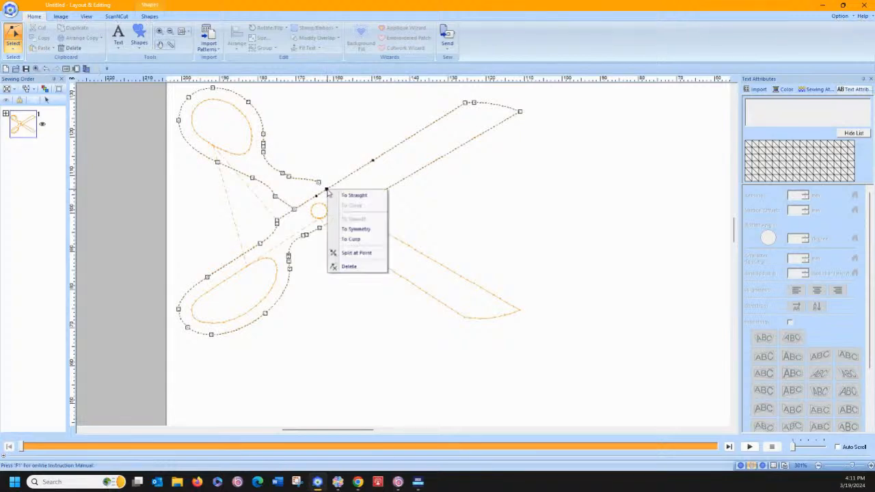
{"action": "left_click", "coordinate": [344, 253]}
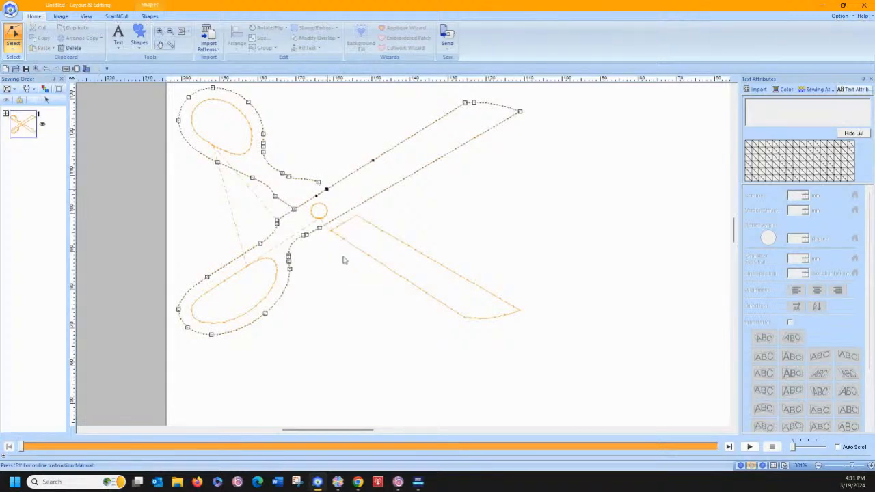
Connect the handle's remaining open end to the end of the short edge segment split off the blade, and deselect the outline
{"action": "left_click", "coordinate": [319, 183]}
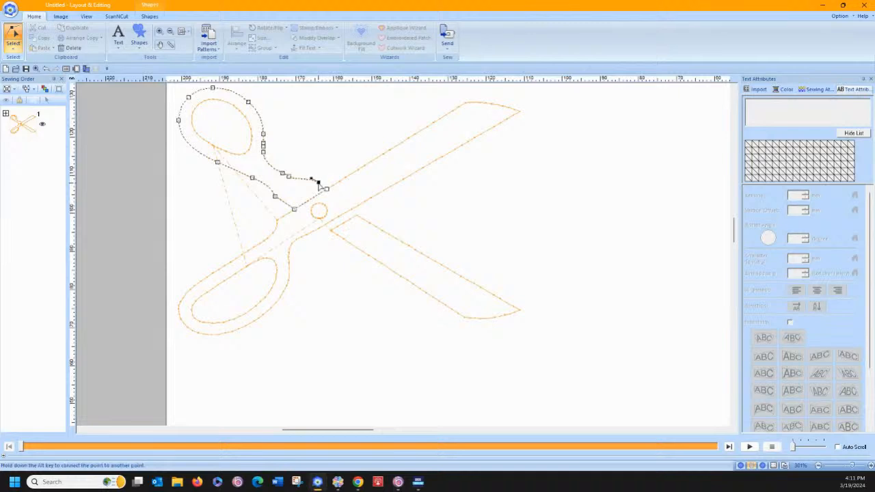
{"action": "left_click_drag", "start_coordinate": [318, 183], "coordinate": [327, 189]}
{"action": "key", "text": "alt"}
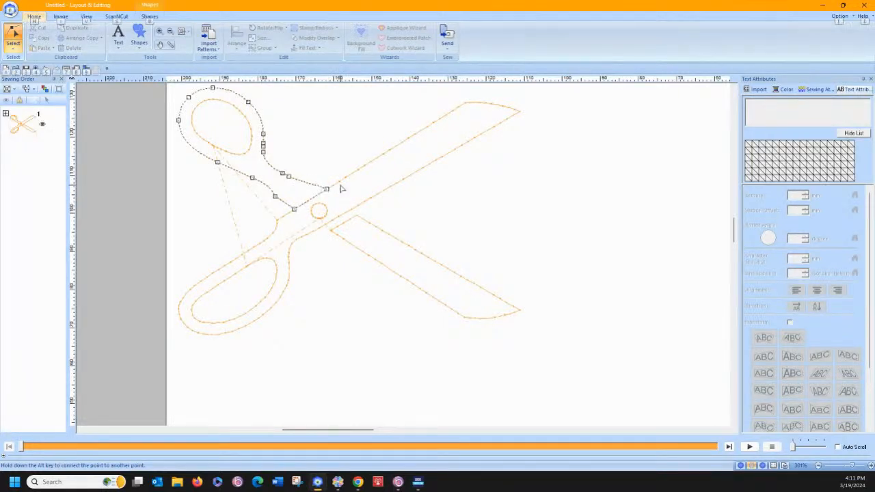
{"action": "left_click", "coordinate": [341, 183]}
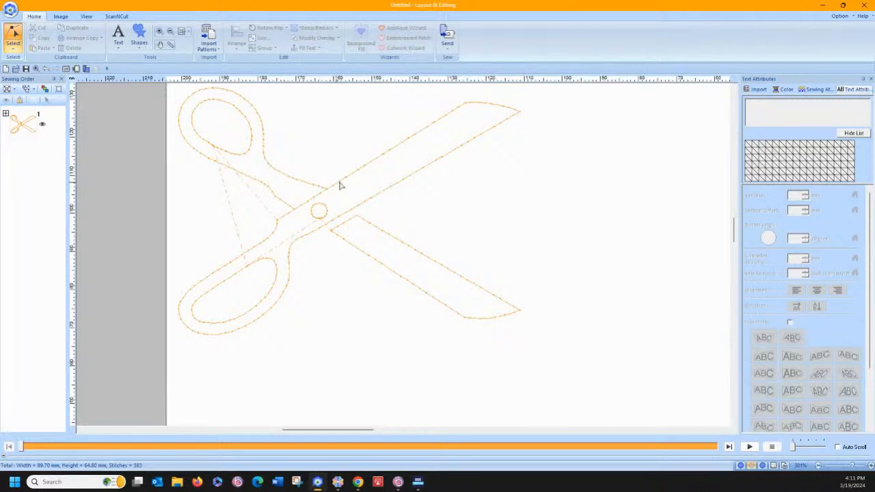
Try moving the long blade outline's open end away from the handle junction and undo the move
{"action": "left_click", "coordinate": [341, 184]}
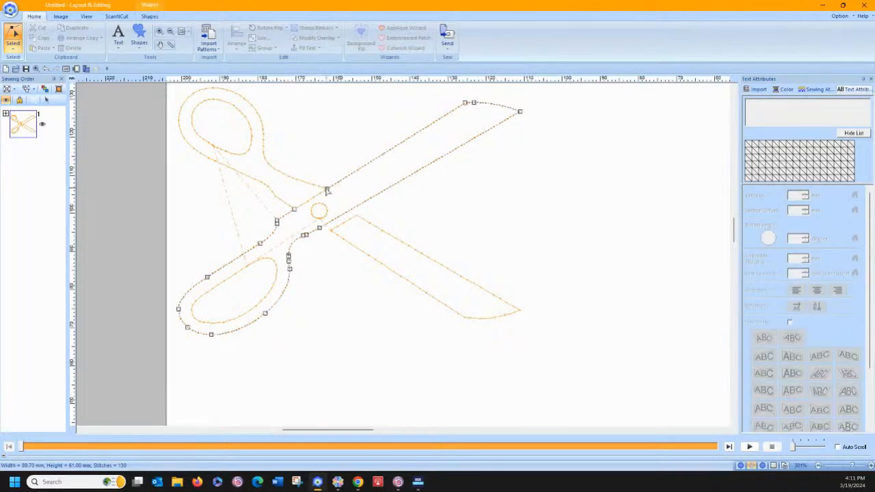
{"action": "left_click_drag", "start_coordinate": [327, 192], "coordinate": [342, 200]}
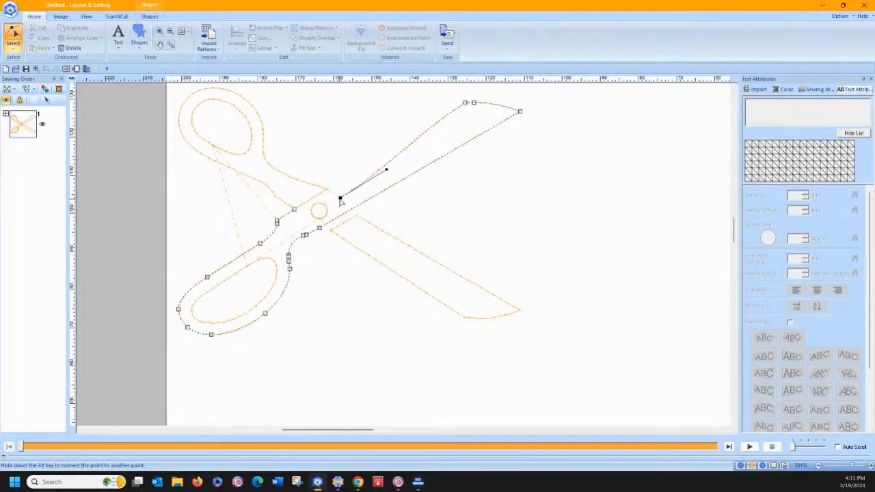
{"action": "key", "text": "alt"}
{"action": "mouse_move", "coordinate": [342, 200]}
{"action": "left_mouse_down"}
{"action": "mouse_move", "coordinate": [331, 191]}
{"action": "mouse_move", "coordinate": [296, 210]}
{"action": "mouse_move", "coordinate": [336, 198]}
{"action": "mouse_move", "coordinate": [324, 197]}
{"action": "mouse_move", "coordinate": [330, 192]}
{"action": "mouse_move", "coordinate": [338, 197]}
{"action": "left_mouse_up"}
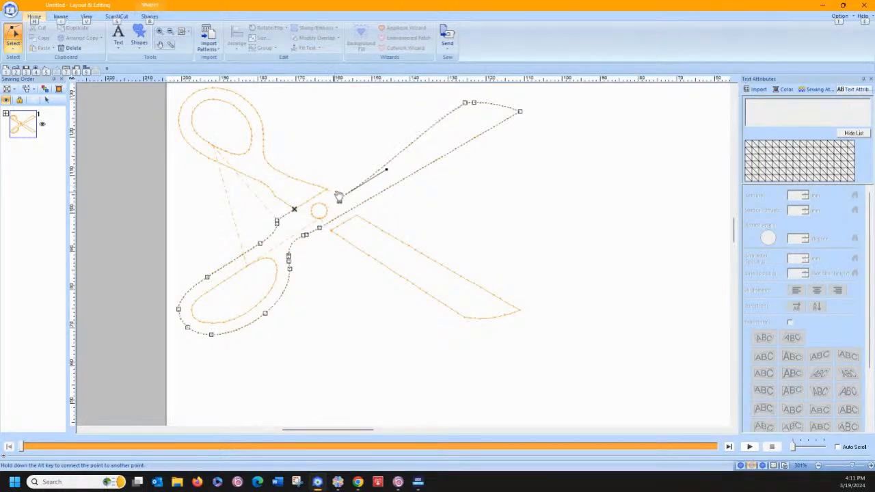
{"action": "left_click", "coordinate": [155, 95]}
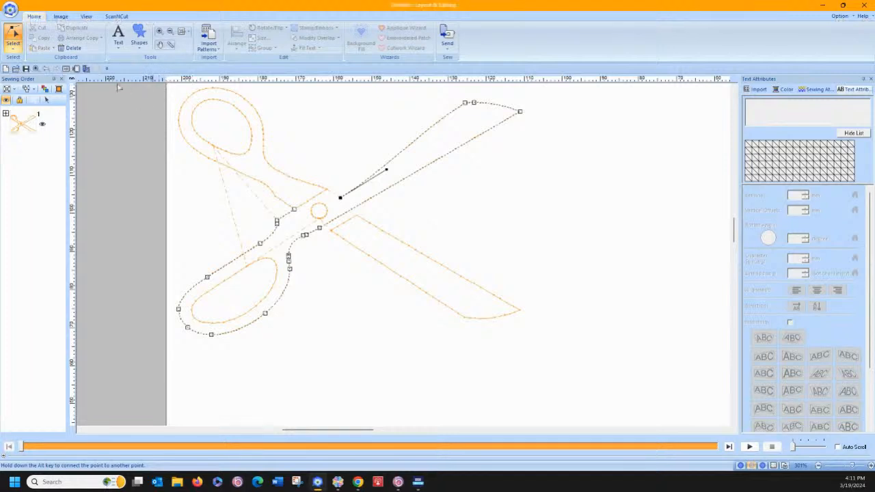
{"action": "left_click", "coordinate": [46, 69]}
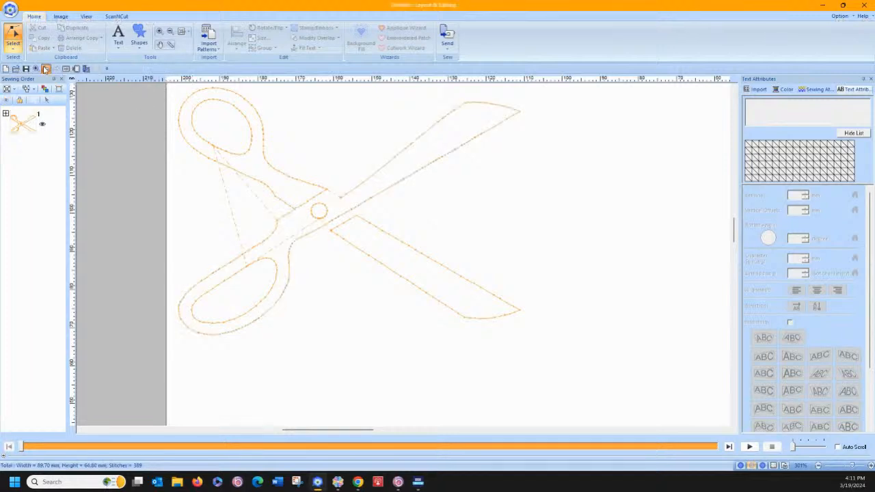
Switch to entry/exit point editing and move the long blade outline's exit point to the lower junction with the upper handle
{"action": "left_click", "coordinate": [288, 180]}
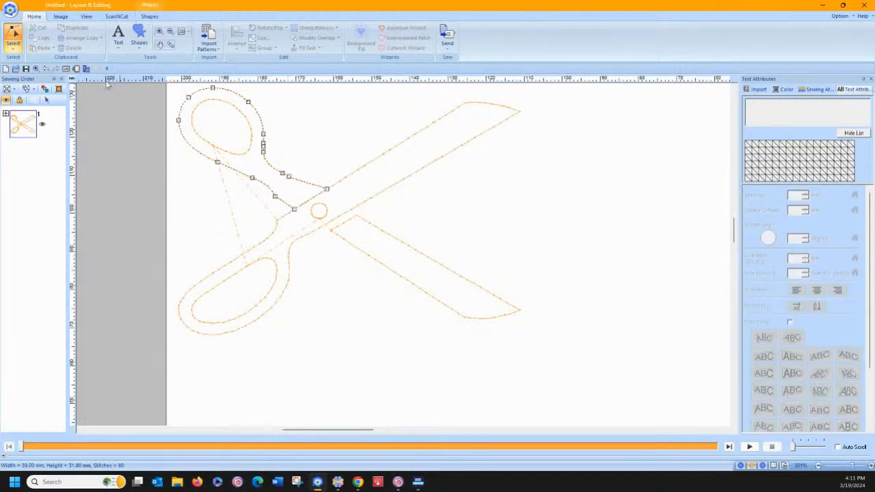
{"action": "left_click", "coordinate": [13, 52]}
{"action": "left_click", "coordinate": [29, 69]}
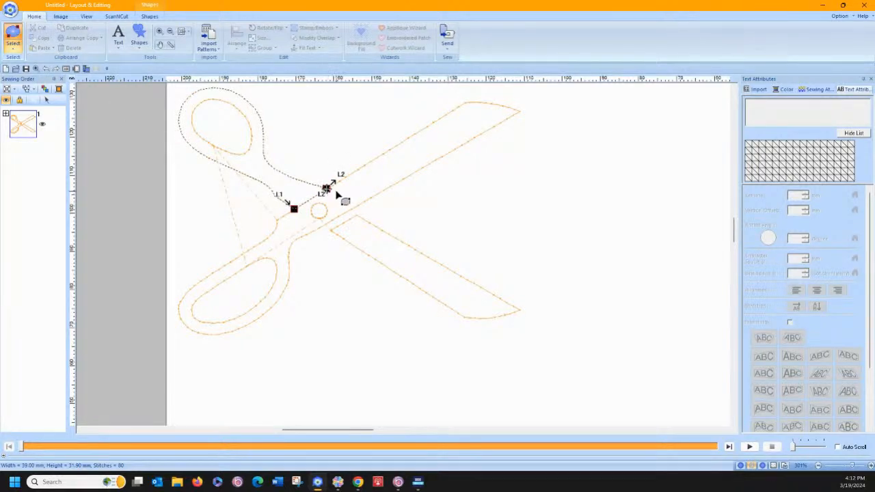
{"action": "left_click", "coordinate": [355, 175]}
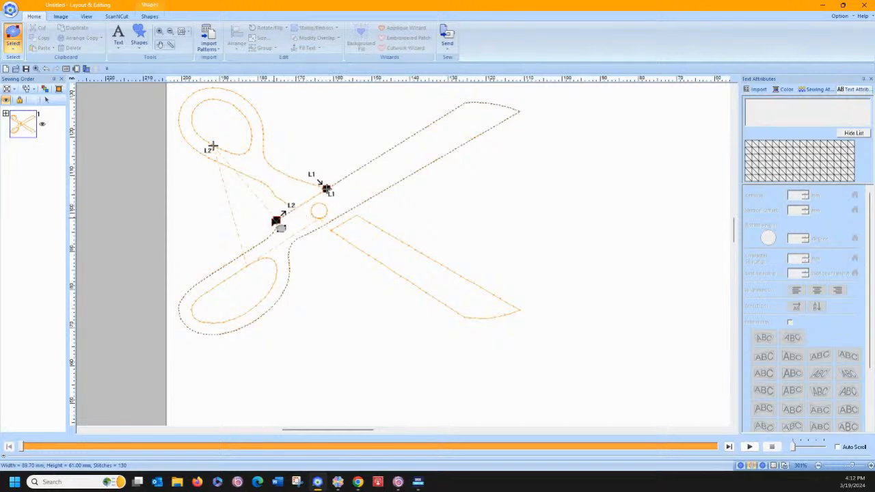
{"action": "left_click", "coordinate": [289, 212]}
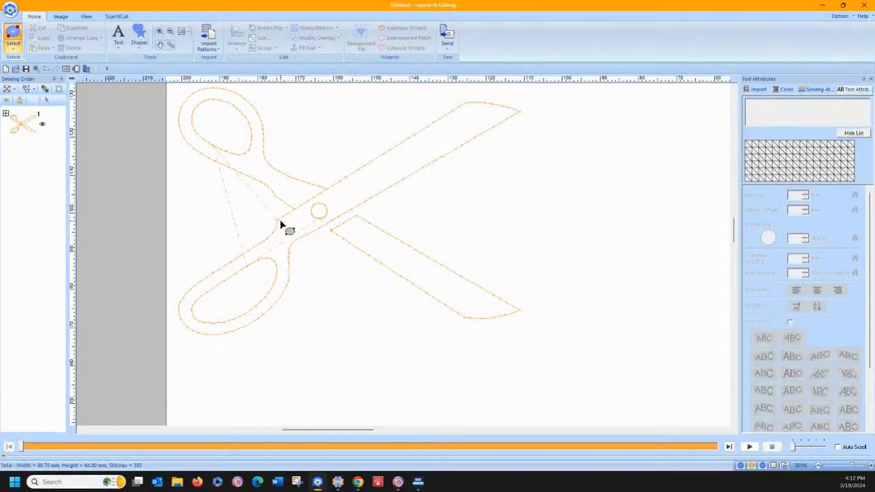
{"action": "left_click", "coordinate": [334, 192]}
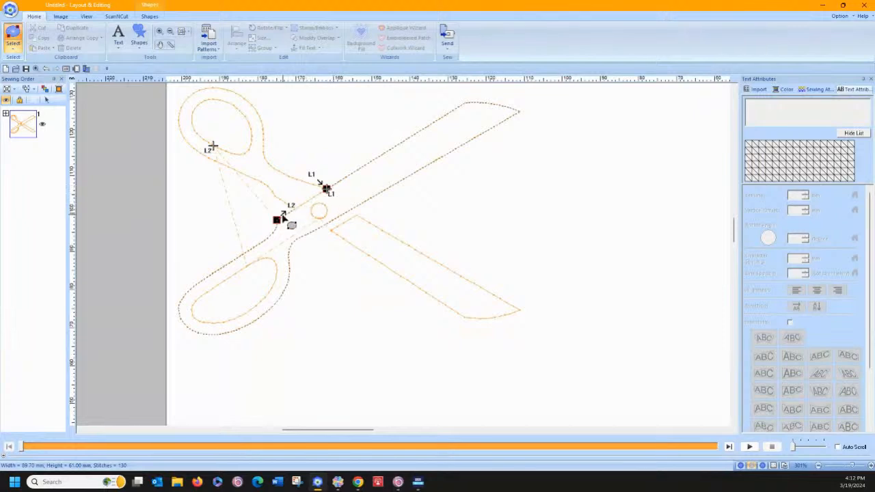
{"action": "left_click_drag", "start_coordinate": [282, 217], "coordinate": [299, 208]}
{"action": "left_click", "coordinate": [341, 149]}
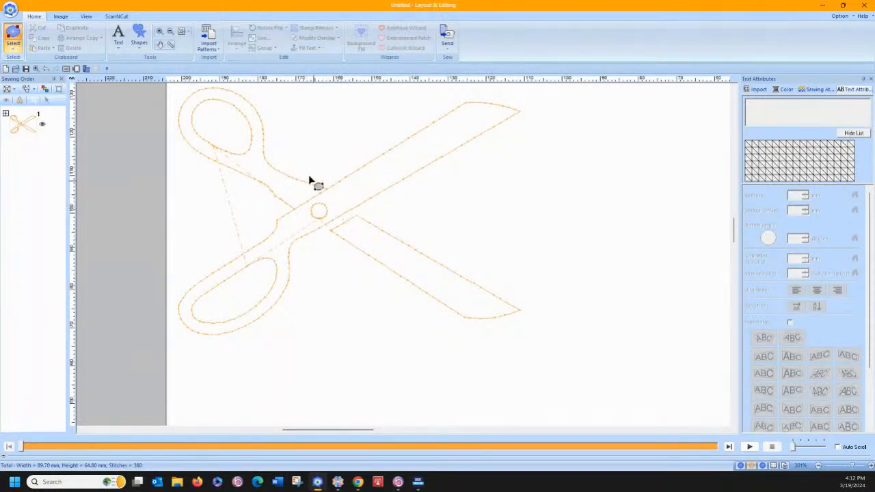
Return to point editing and split the separate lower blade's outline at its corner nearest the long blade
{"action": "left_click", "coordinate": [14, 49]}
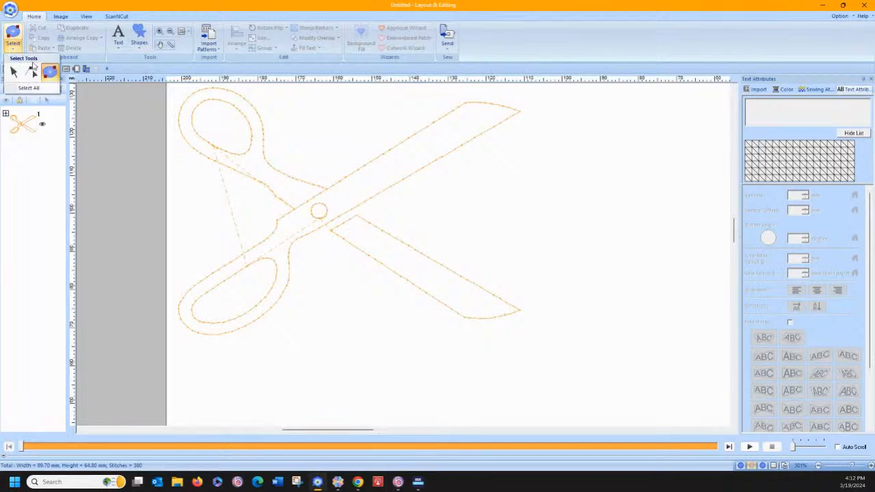
{"action": "left_click", "coordinate": [34, 72]}
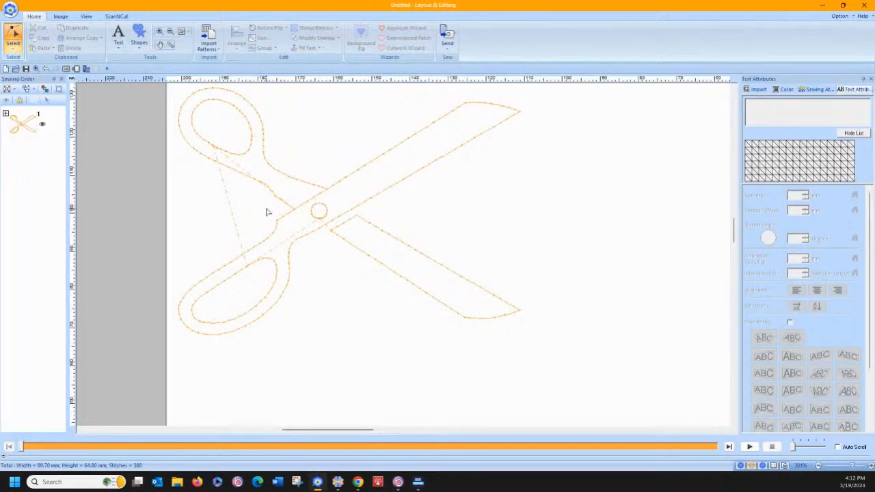
{"action": "left_click", "coordinate": [351, 222]}
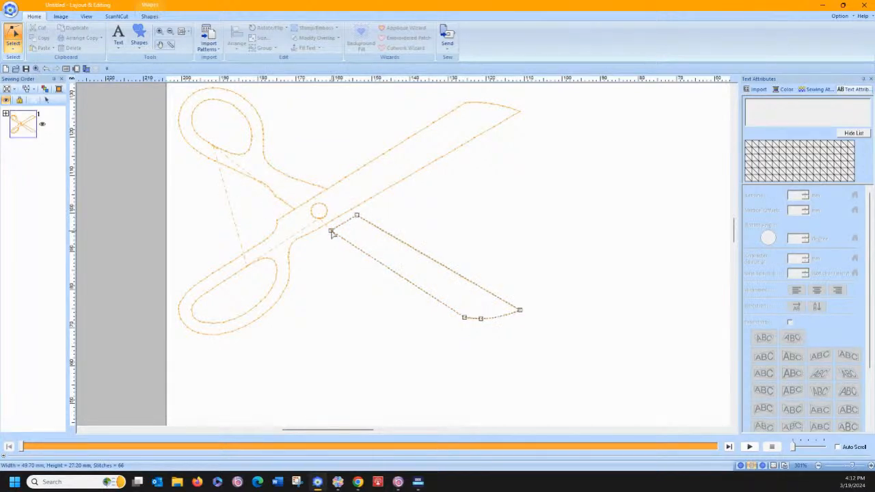
{"action": "right_click", "coordinate": [331, 233]}
{"action": "left_click", "coordinate": [352, 298]}
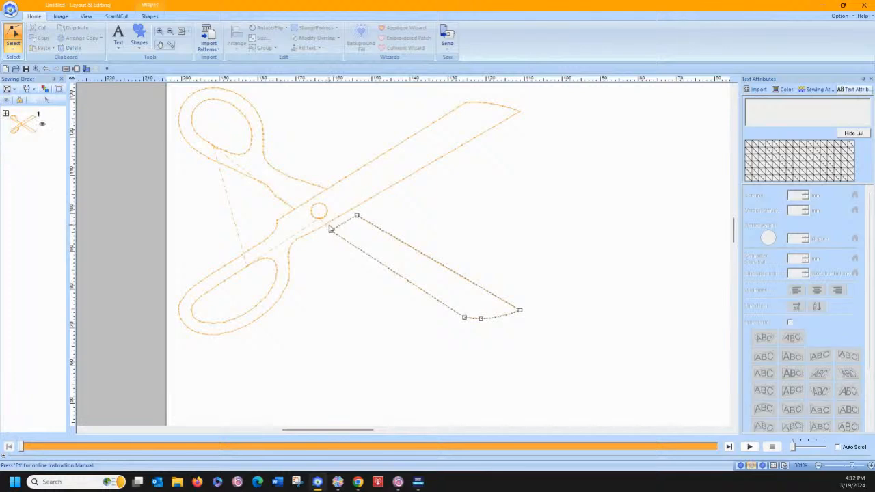
{"action": "right_click", "coordinate": [331, 233]}
{"action": "left_click", "coordinate": [349, 304]}
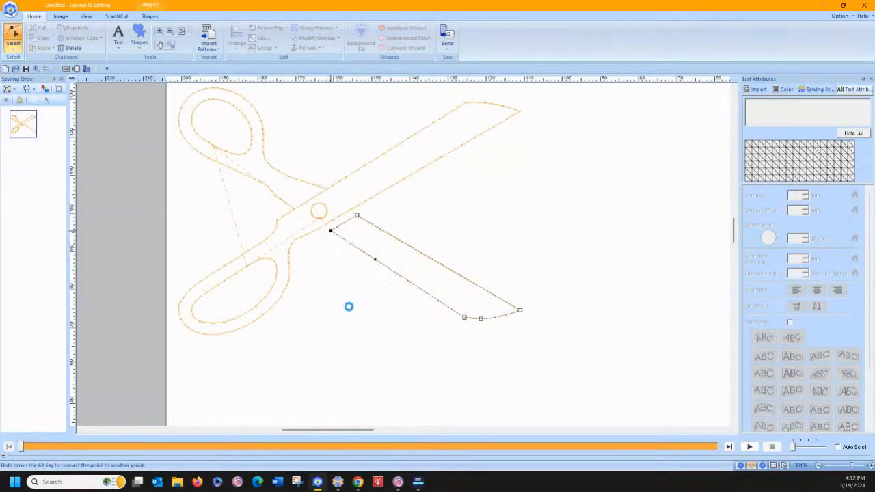
{"action": "left_click", "coordinate": [41, 69]}
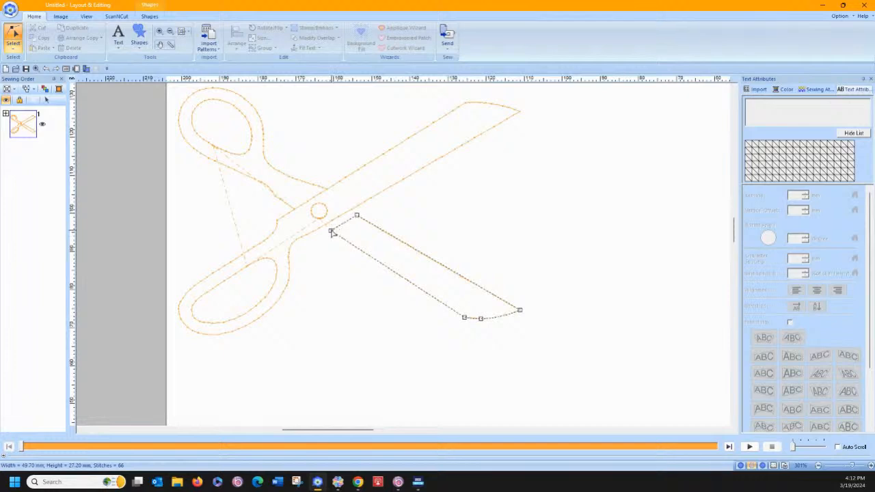
Delete the short end edge at the lower blade's split corner and move both open ends onto the long blade's lower edge
{"action": "left_click", "coordinate": [331, 232]}
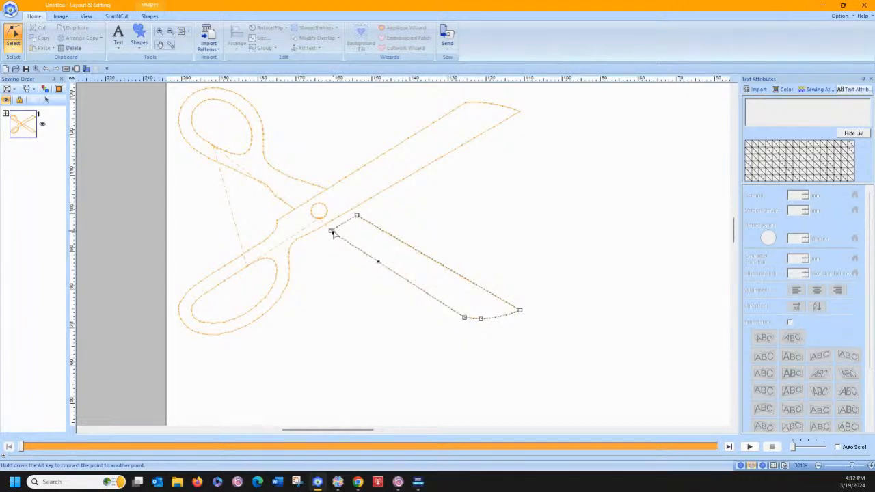
{"action": "right_click", "coordinate": [332, 232]}
{"action": "left_click", "coordinate": [342, 309]}
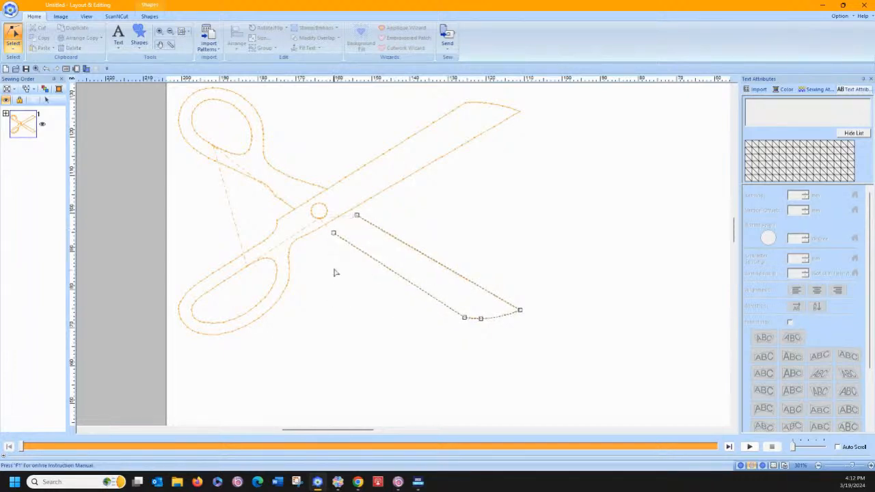
{"action": "left_click_drag", "start_coordinate": [333, 233], "coordinate": [351, 209]}
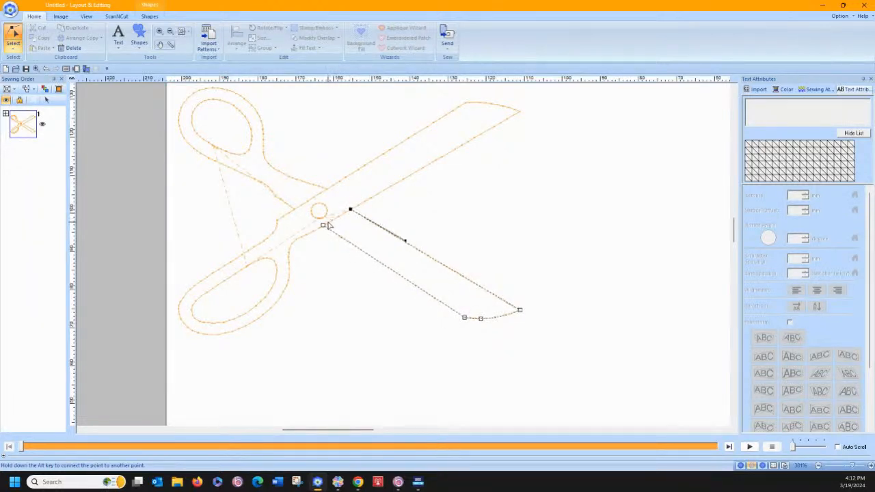
Move the long blade outline's point near the lower handle to the lower blade's nearer open end and split the outline there
{"action": "left_click", "coordinate": [332, 226]}
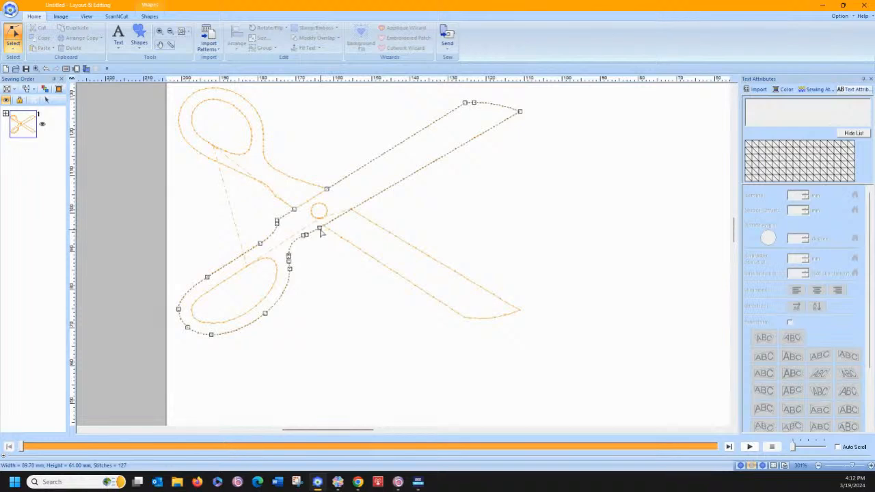
{"action": "left_click", "coordinate": [320, 230]}
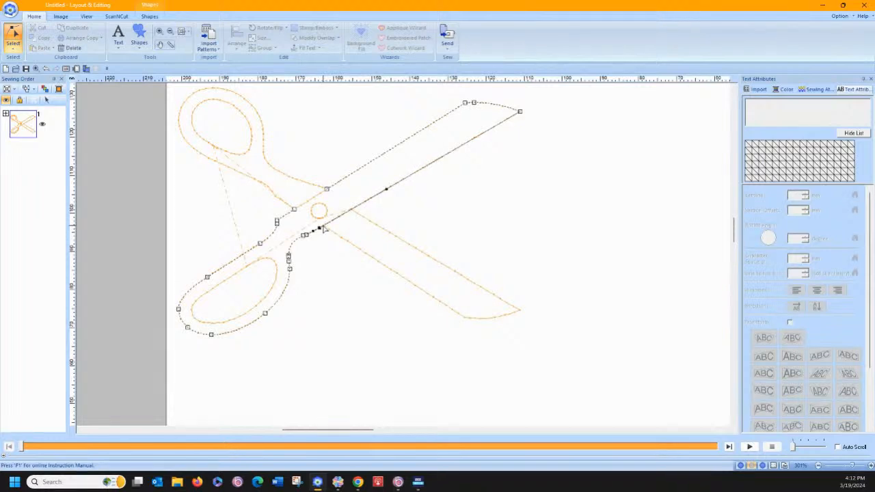
{"action": "left_click_drag", "start_coordinate": [323, 225], "coordinate": [324, 226]}
{"action": "right_click", "coordinate": [324, 227]}
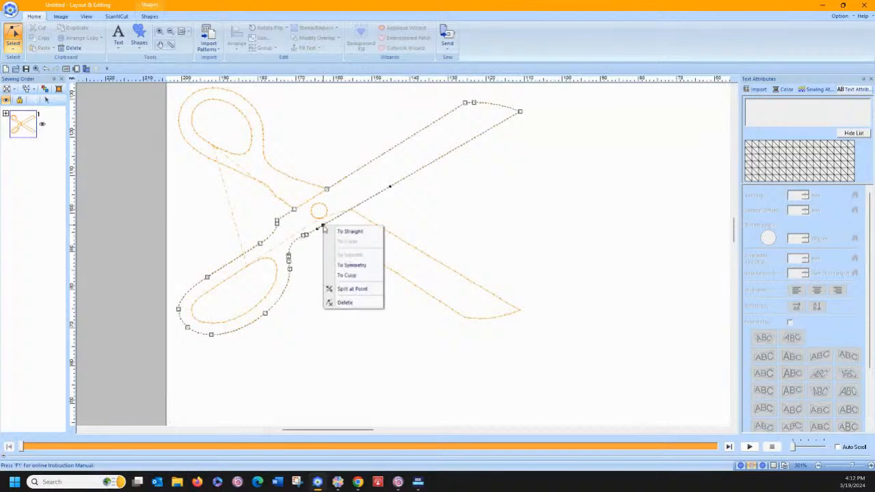
{"action": "left_click", "coordinate": [346, 289]}
Add a point on the long blade's lower edge where the lower blade's upper edge meets it, split there, and deselect
{"action": "left_click", "coordinate": [345, 212]}
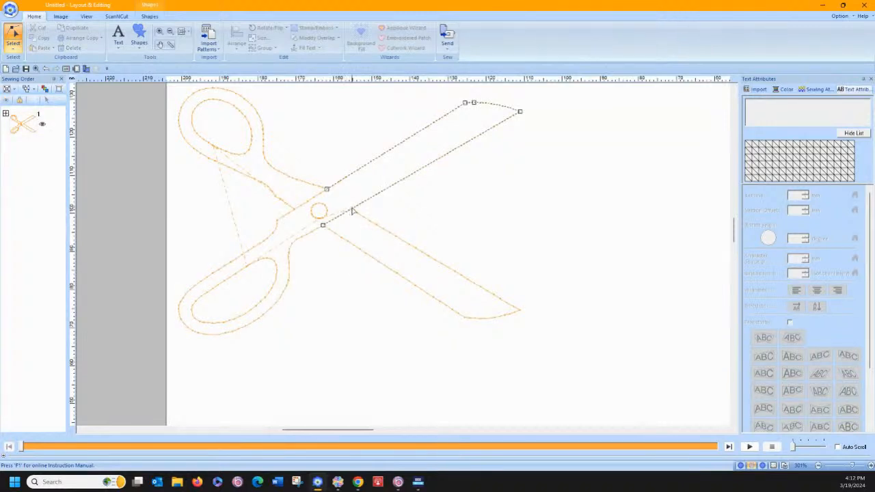
{"action": "left_click", "coordinate": [352, 208]}
{"action": "right_click", "coordinate": [351, 208]}
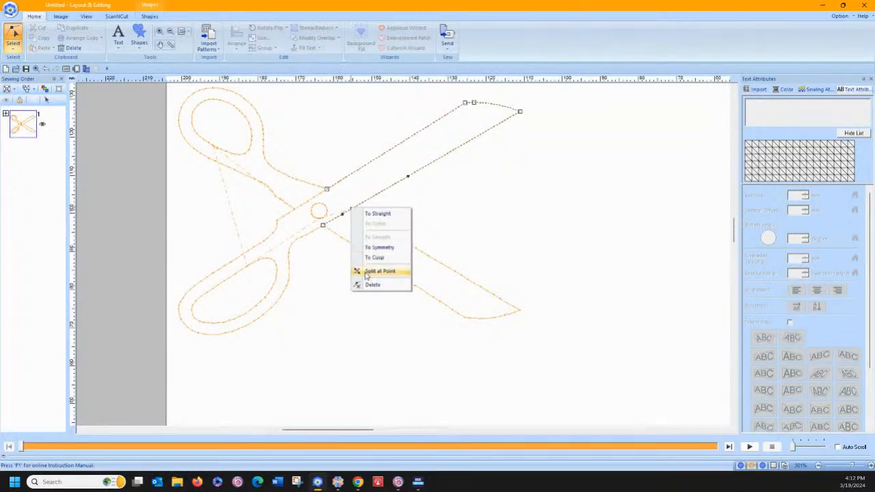
{"action": "left_click", "coordinate": [367, 271]}
{"action": "left_click", "coordinate": [375, 227]}
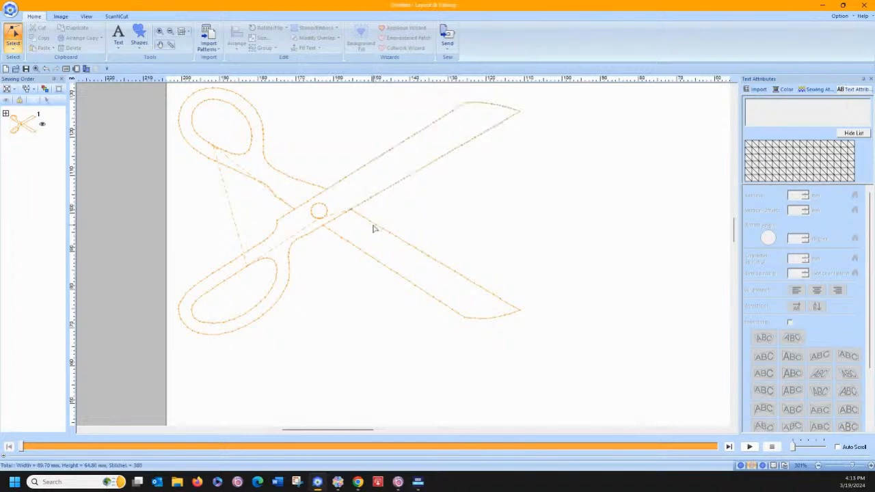
Connect the lower blade's open ends to the adjoining ends of the long blade and lower handle outlines, and deselect
{"action": "left_click", "coordinate": [375, 227]}
{"action": "left_click_drag", "start_coordinate": [351, 210], "coordinate": [322, 225]}
{"action": "key", "text": "alt"}
{"action": "key", "text": "alt"}
{"action": "left_click", "coordinate": [404, 211]}
Switch to entry/exit point editing and check the entry and exit points of the joined blades outline and the short crossing edge
{"action": "left_click", "coordinate": [13, 48]}
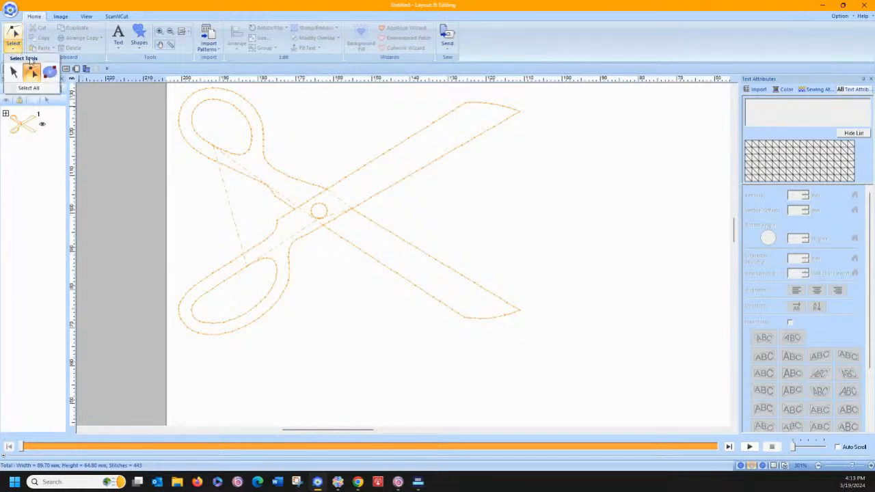
{"action": "left_click", "coordinate": [52, 71]}
{"action": "left_click", "coordinate": [335, 237]}
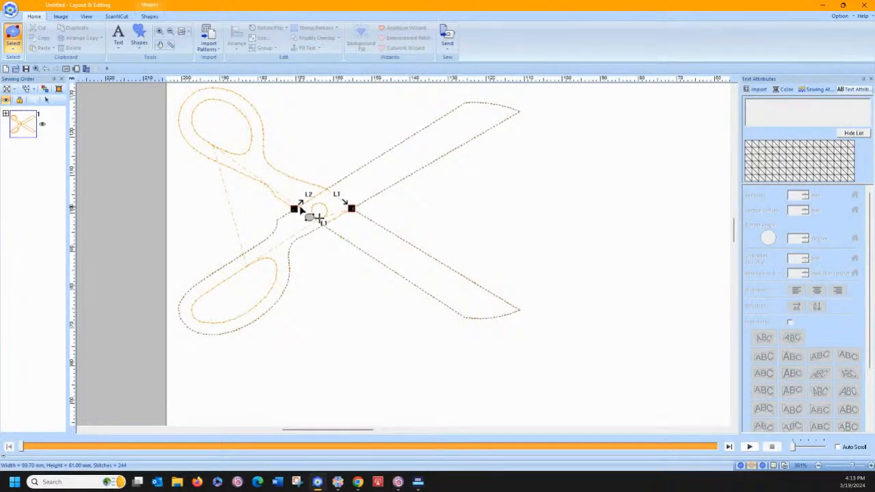
{"action": "left_click", "coordinate": [332, 223]}
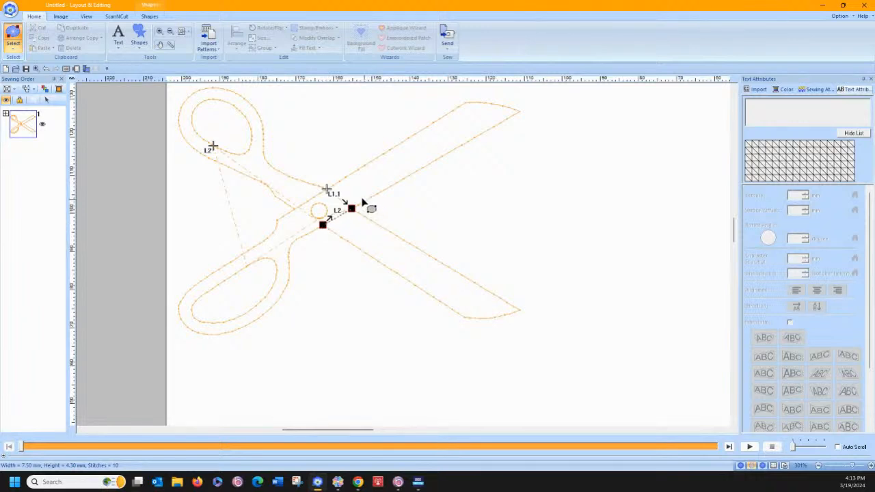
{"action": "left_click", "coordinate": [320, 218]}
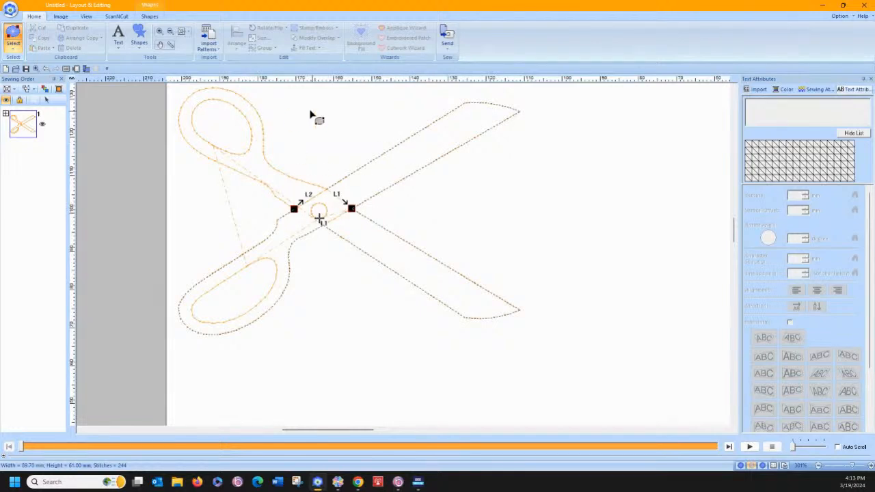
Expand the scissors group in the sewing order and move the joined blades outline directly after the short crossing edge
{"action": "left_click", "coordinate": [7, 113]}
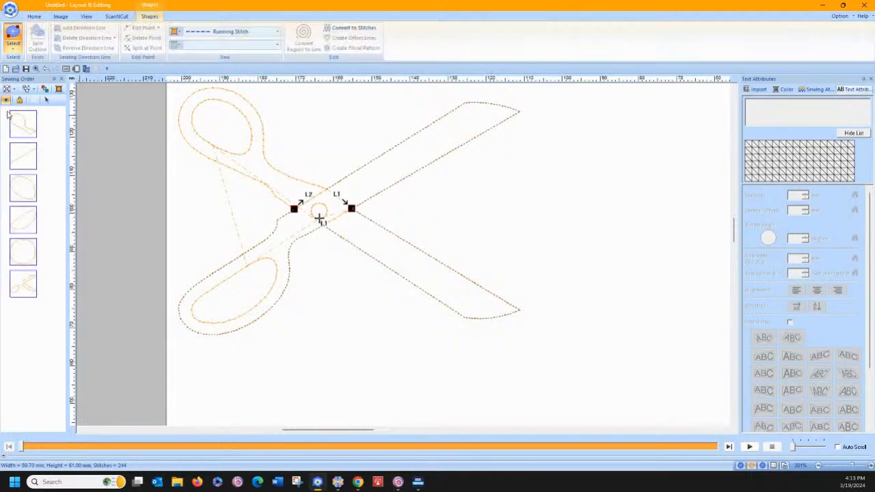
{"action": "left_click", "coordinate": [28, 161]}
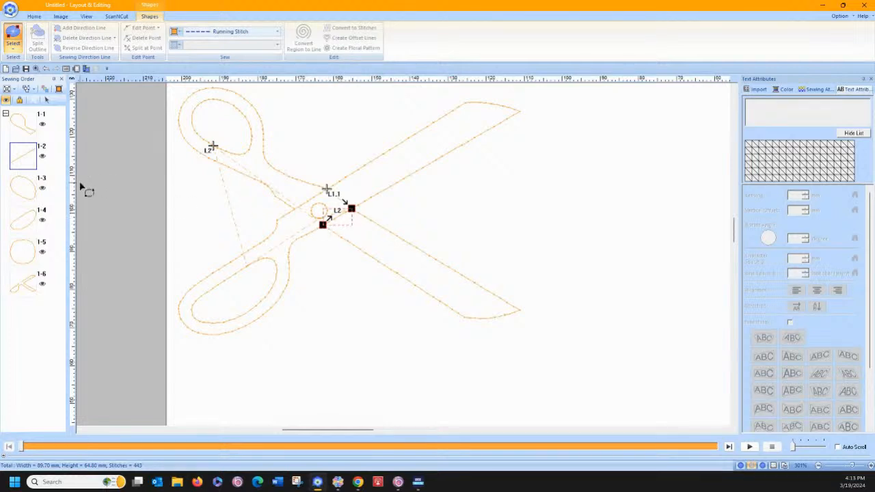
{"action": "left_click", "coordinate": [20, 284]}
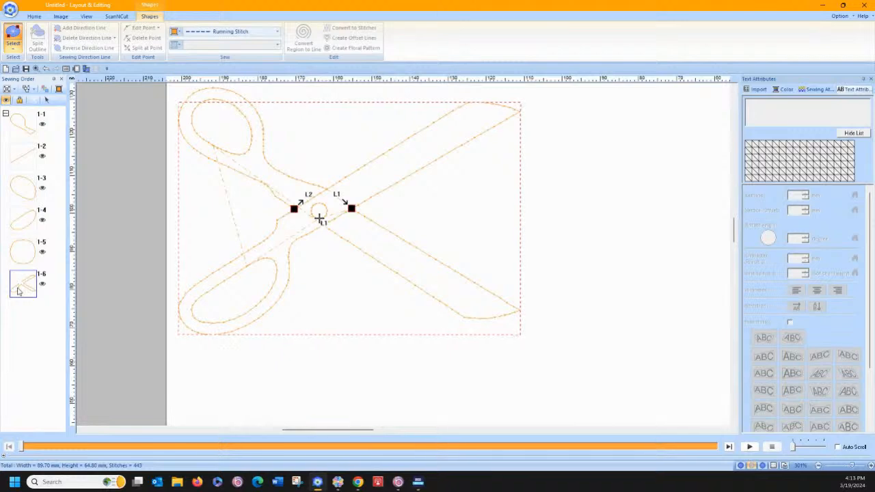
{"action": "left_click_drag", "start_coordinate": [19, 291], "coordinate": [26, 183]}
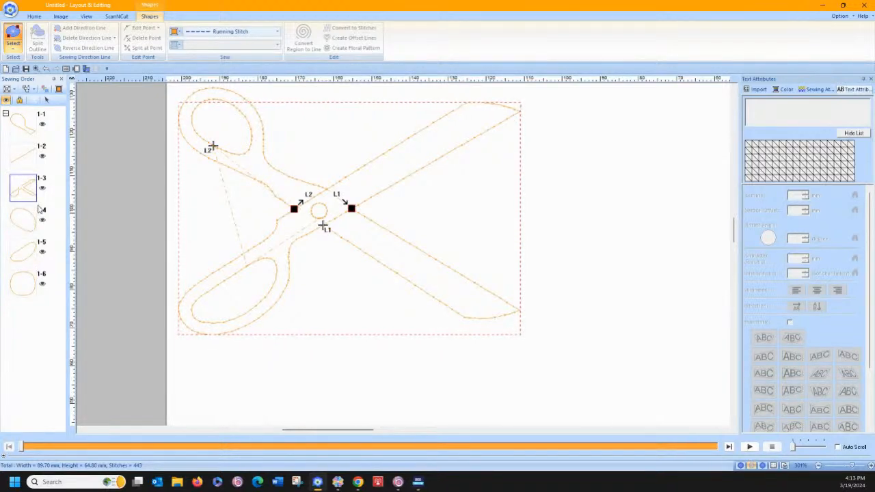
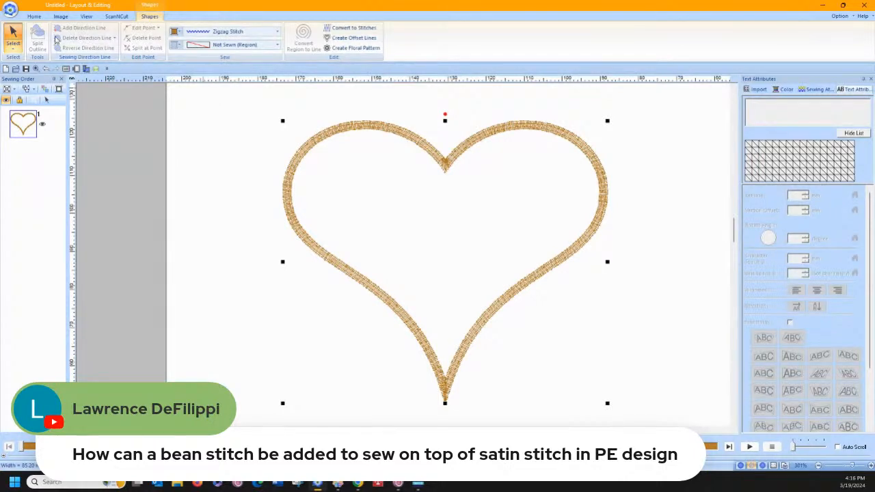
Copy the gold zigzag heart outline and paste the duplicate in place over the original
{"action": "left_click", "coordinate": [36, 16]}
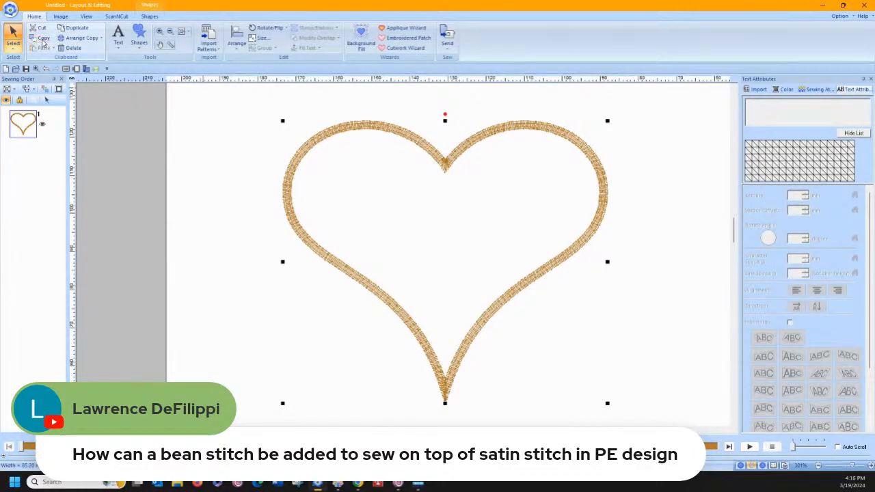
{"action": "left_click", "coordinate": [44, 38]}
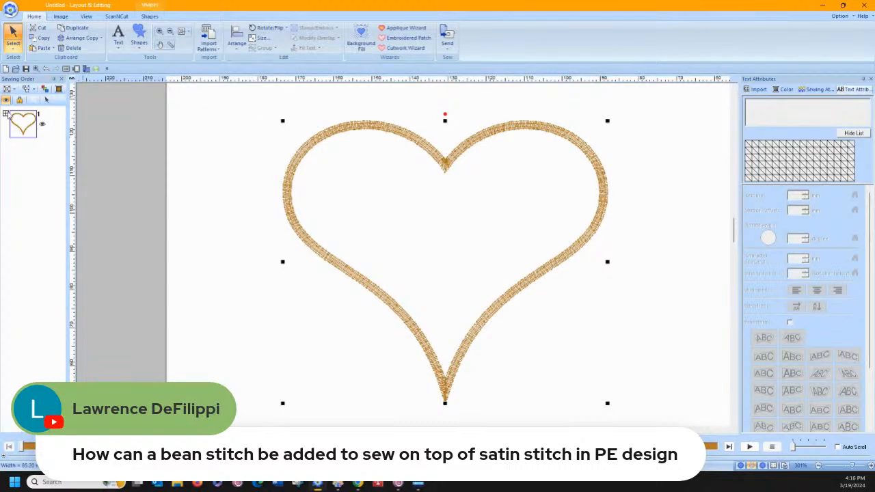
{"action": "key", "text": "ctrl+v"}
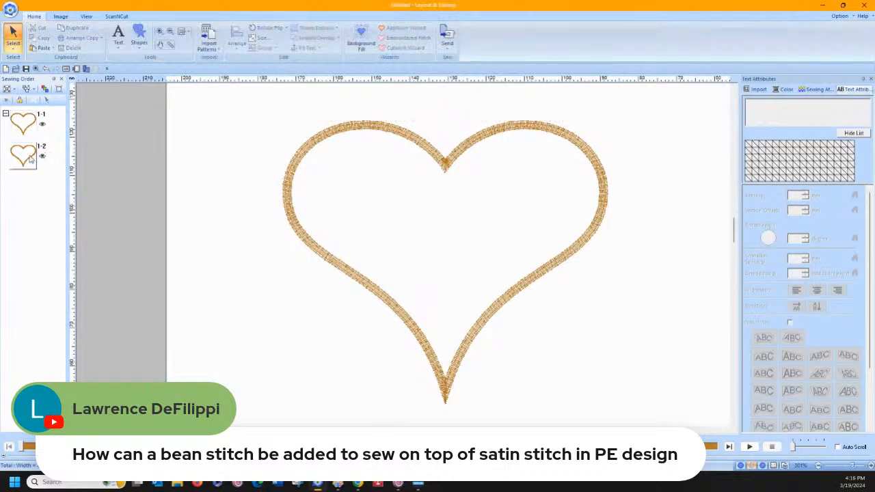
Recolor the heart copy red, change its line to Triple Stitch, deselect it, and display the hearts in realistic view
{"action": "left_click", "coordinate": [30, 158]}
{"action": "left_click", "coordinate": [177, 31]}
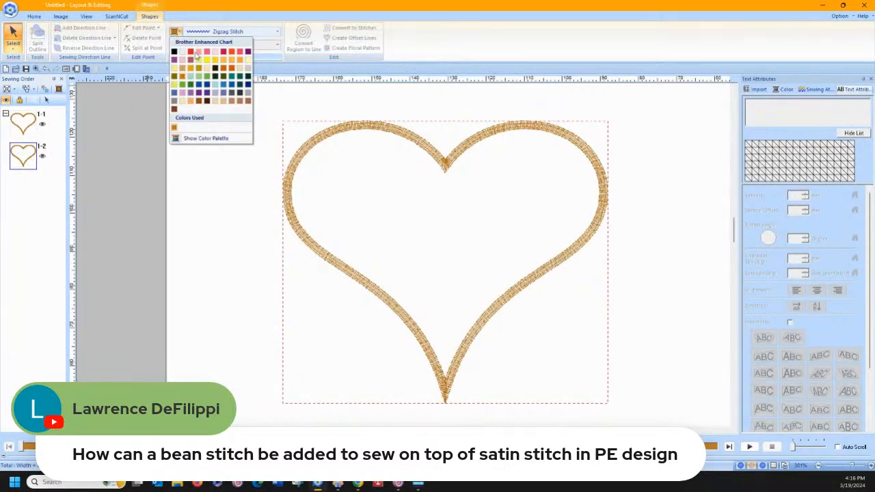
{"action": "left_click", "coordinate": [191, 52]}
{"action": "left_click", "coordinate": [216, 32]}
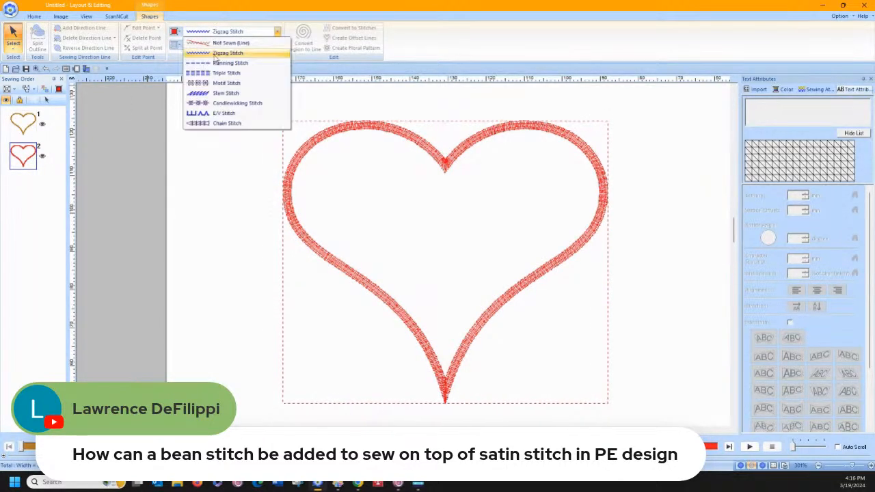
{"action": "left_click", "coordinate": [227, 72]}
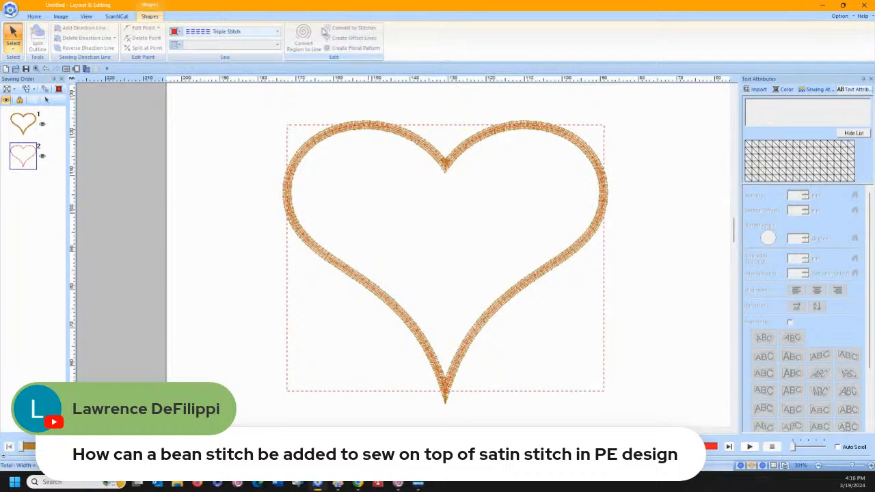
{"action": "left_click", "coordinate": [581, 340]}
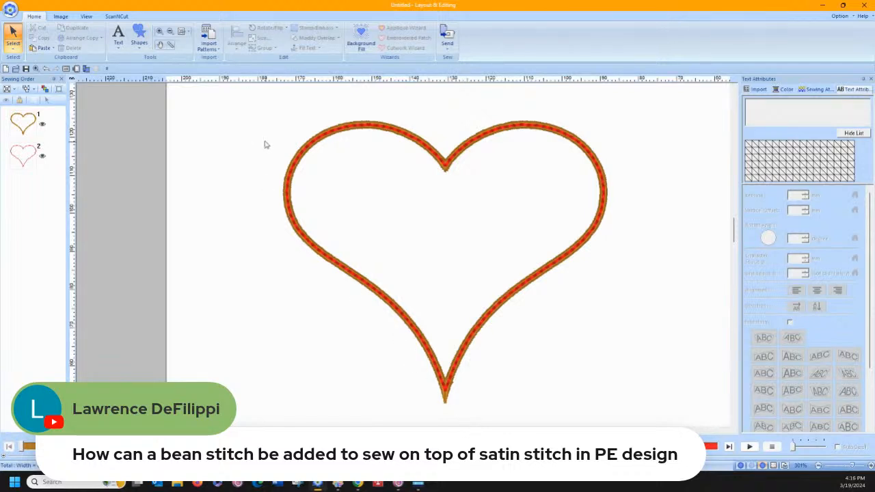
Undo the stitch change, red color and pasted copy, and reselect the original gold heart
{"action": "left_click", "coordinate": [48, 69]}
{"action": "left_click", "coordinate": [47, 69]}
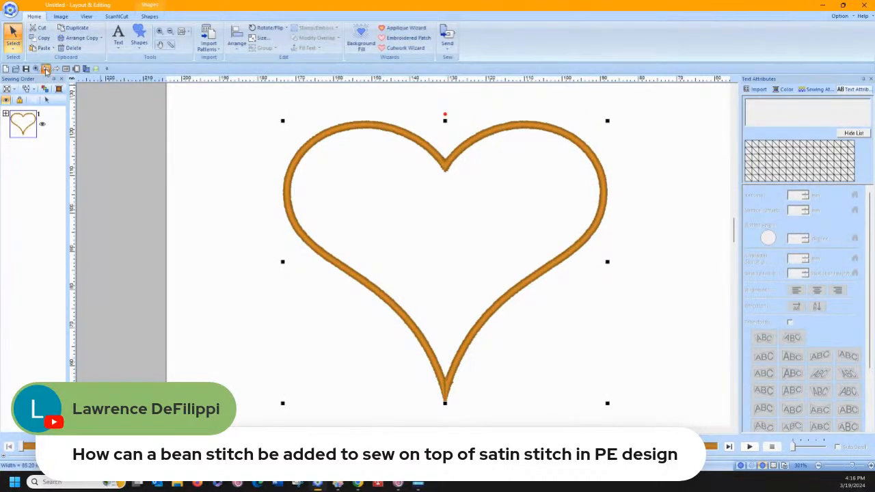
{"action": "left_click", "coordinate": [234, 171]}
{"action": "left_click", "coordinate": [288, 171]}
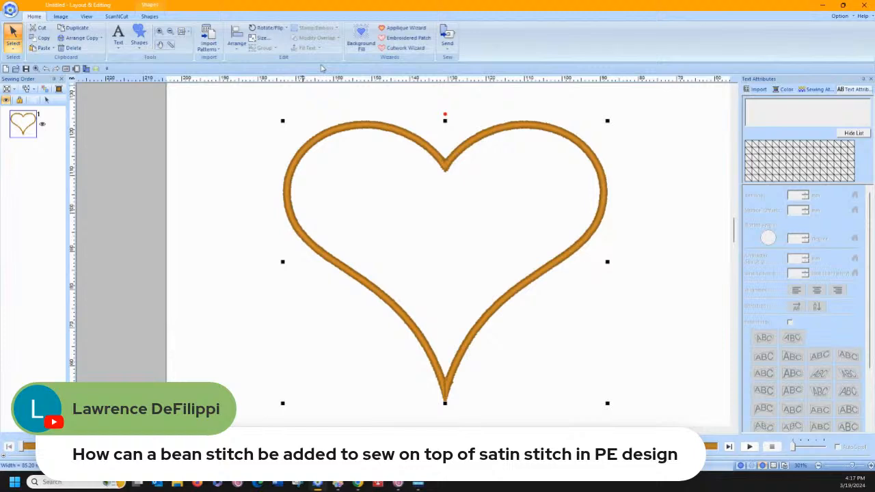
Replace the heart with an applique using the Applique Wizard's preset options, and ungroup the resulting outlines
{"action": "left_click", "coordinate": [404, 28]}
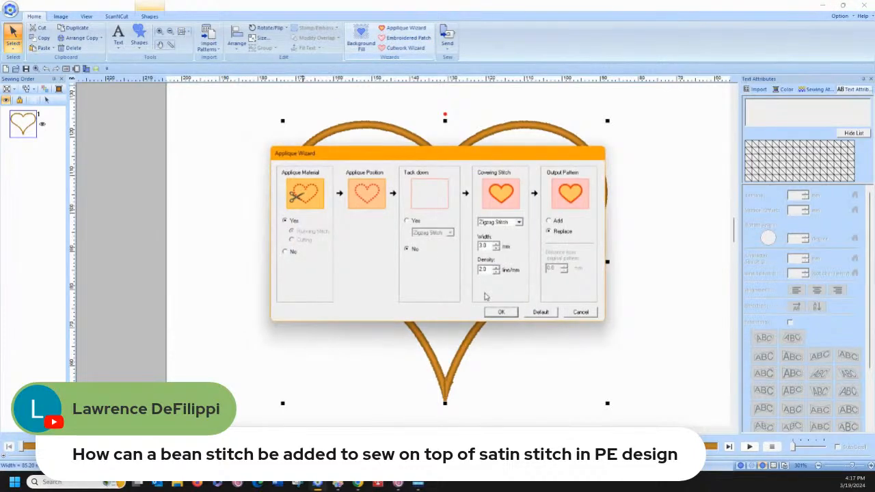
{"action": "left_click", "coordinate": [502, 313]}
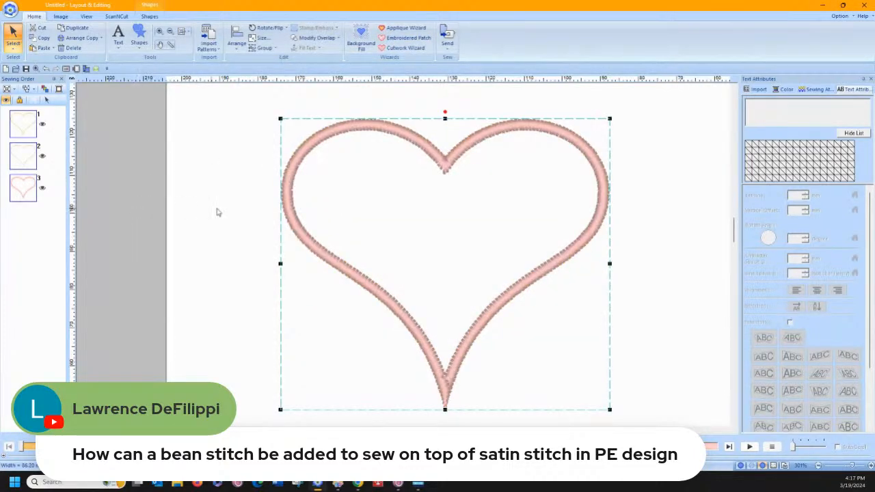
{"action": "right_click", "coordinate": [290, 207]}
{"action": "left_click", "coordinate": [313, 221]}
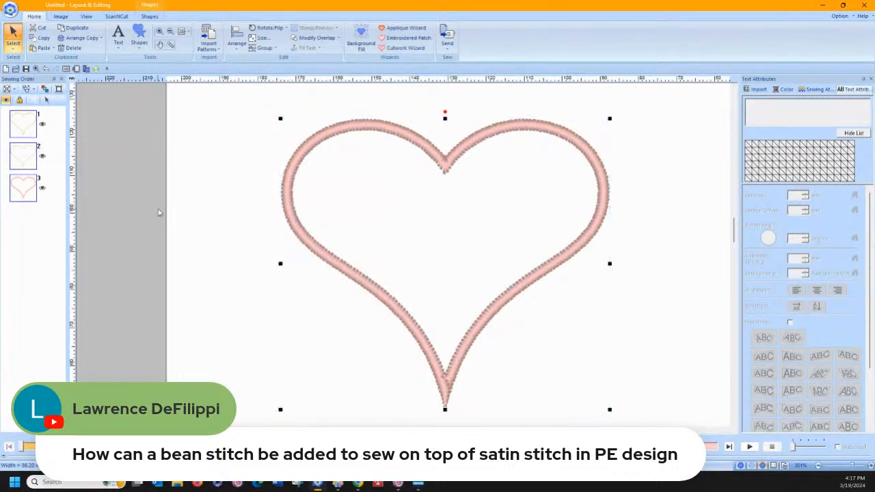
Duplicate the applique's covering-stitch heart in place, give the copy a yellow Triple Stitch line, and deselect it
{"action": "left_click", "coordinate": [26, 195]}
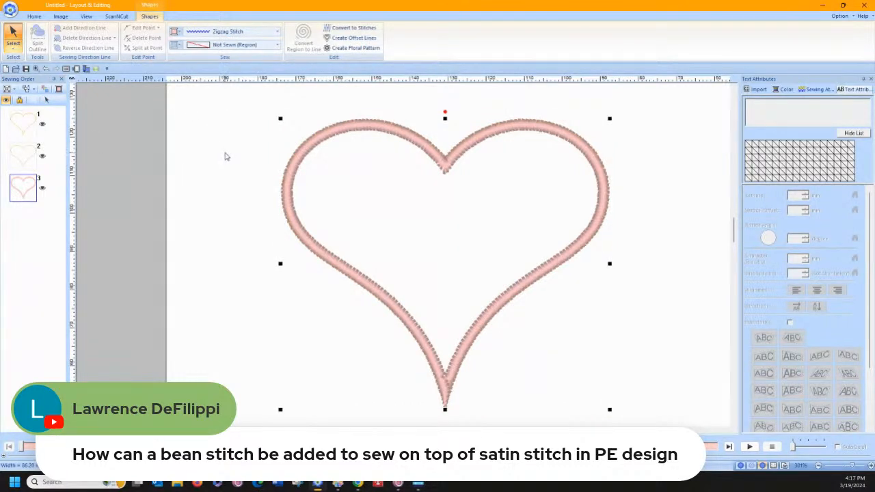
{"action": "left_click", "coordinate": [221, 32]}
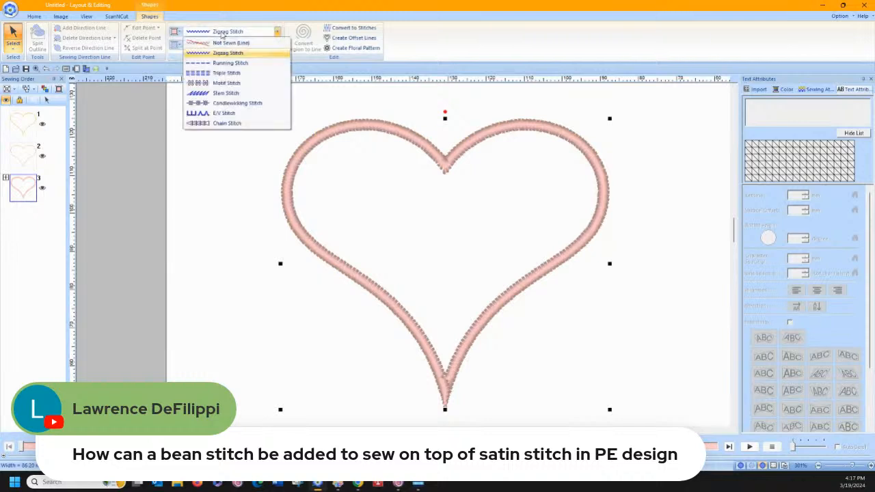
{"action": "left_click", "coordinate": [227, 72]}
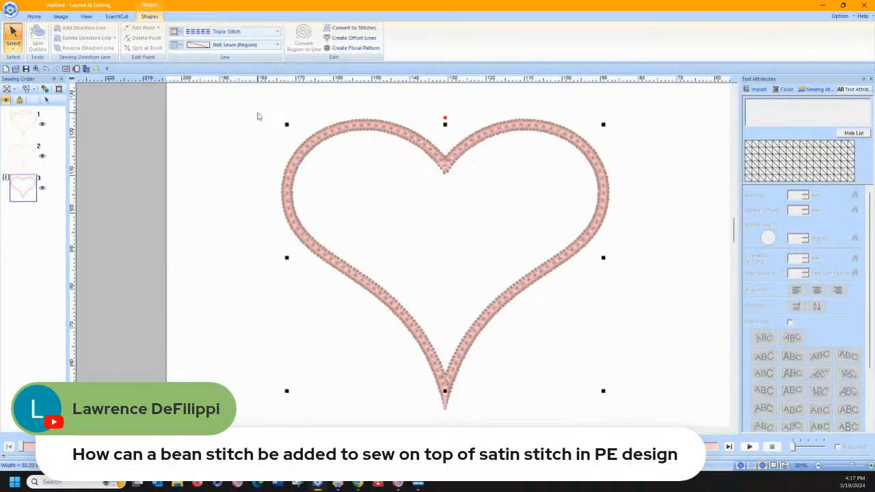
{"action": "left_click", "coordinate": [180, 33]}
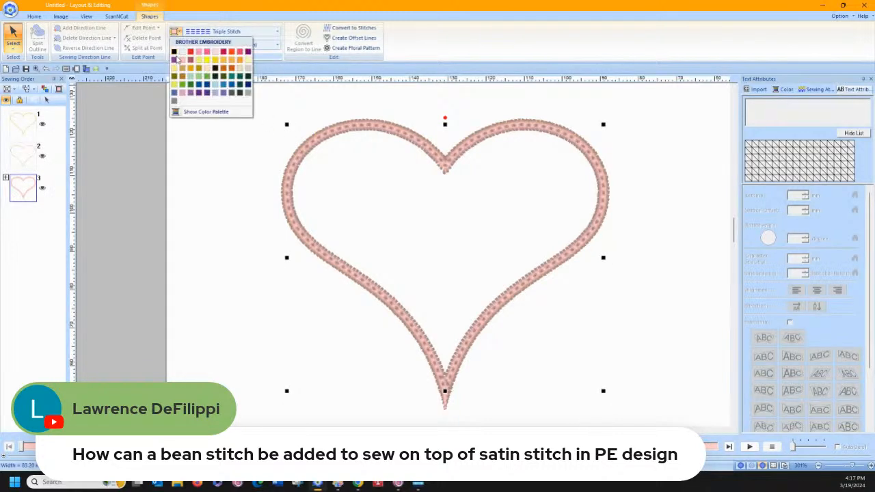
{"action": "left_click", "coordinate": [207, 63]}
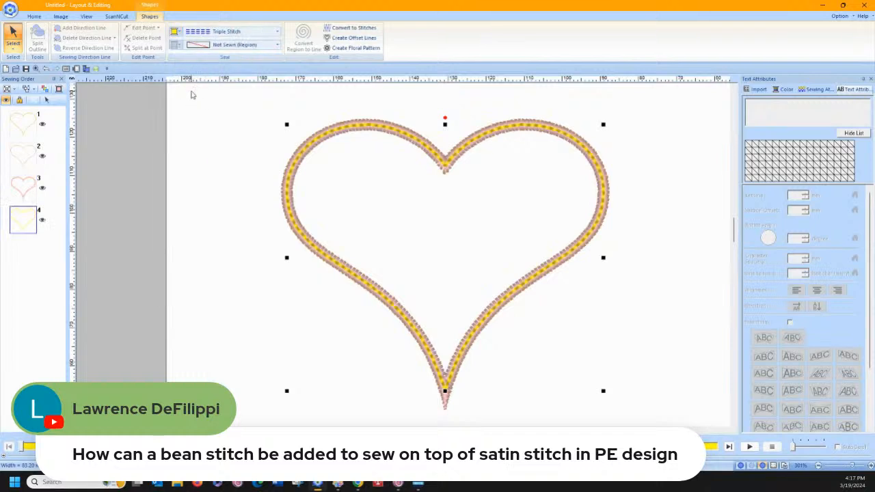
{"action": "left_click", "coordinate": [189, 171]}
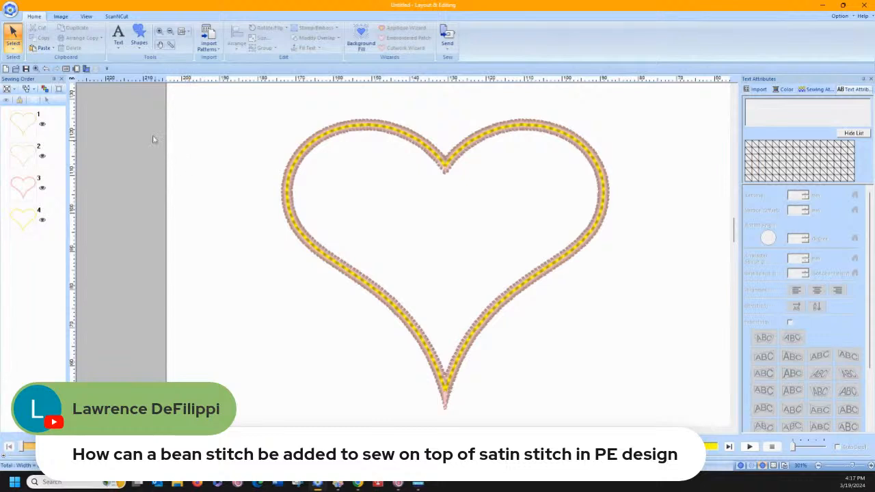
Increase the run pitch of the yellow triple-stitch heart in its sewing attributes
{"action": "left_click", "coordinate": [817, 89]}
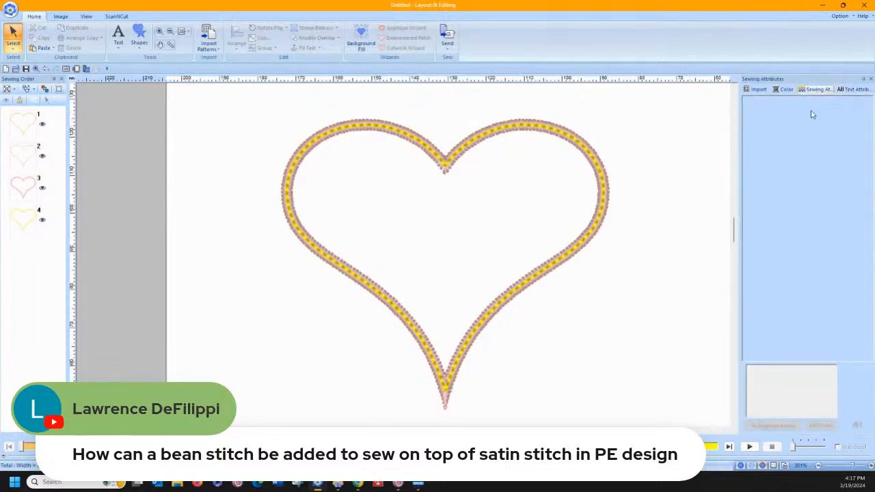
{"action": "left_click", "coordinate": [23, 219]}
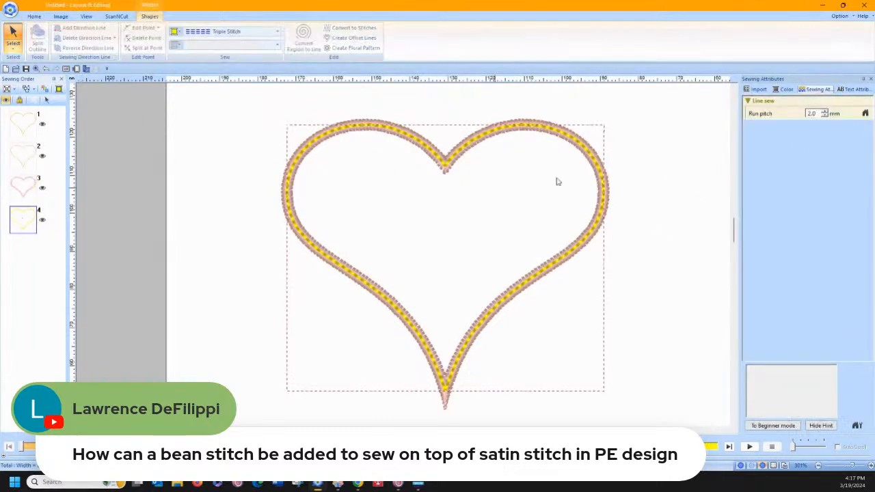
{"action": "left_click", "coordinate": [825, 112]}
{"action": "left_click", "coordinate": [825, 112]}
{"action": "left_click", "coordinate": [826, 111]}
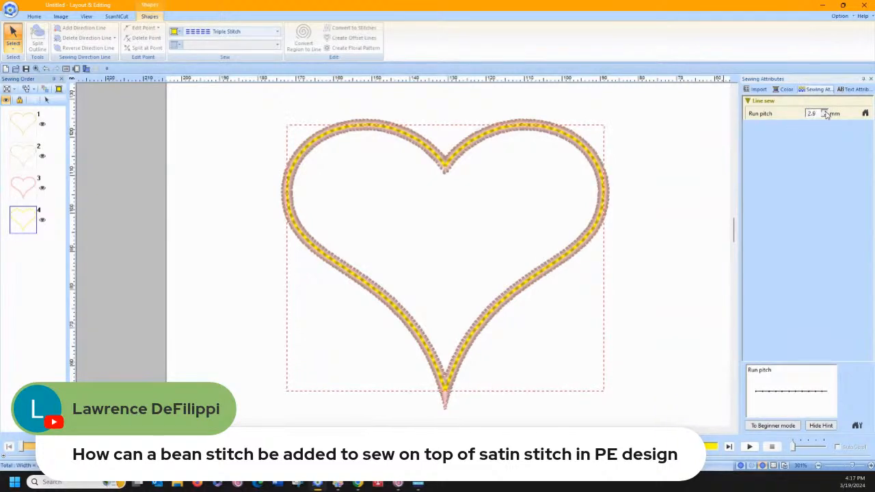
{"action": "left_click", "coordinate": [825, 111]}
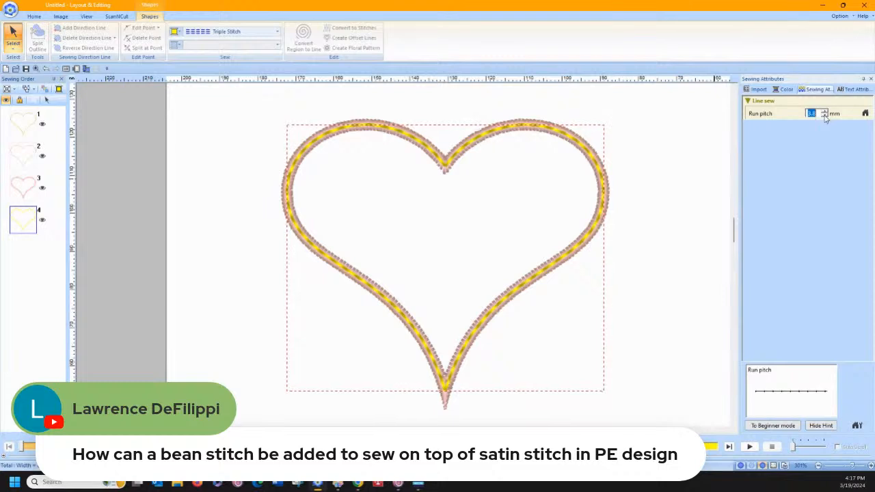
{"action": "left_click", "coordinate": [824, 116]}
Set the pink covering-stitch heart's zigzag width to 5.0 mm and reset its density to the default 4.5 line/mm
{"action": "left_click", "coordinate": [24, 186]}
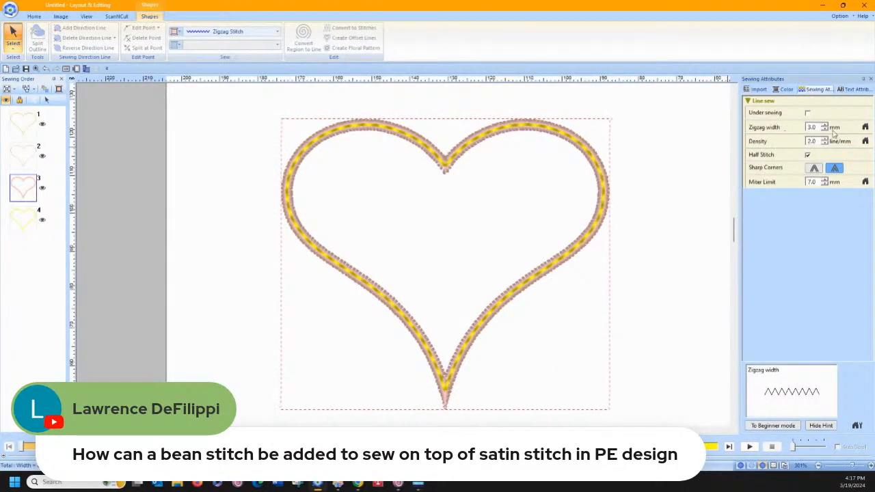
{"action": "left_click_drag", "start_coordinate": [817, 127], "coordinate": [793, 132]}
{"action": "type", "text": "5"}
{"action": "key", "text": "Return"}
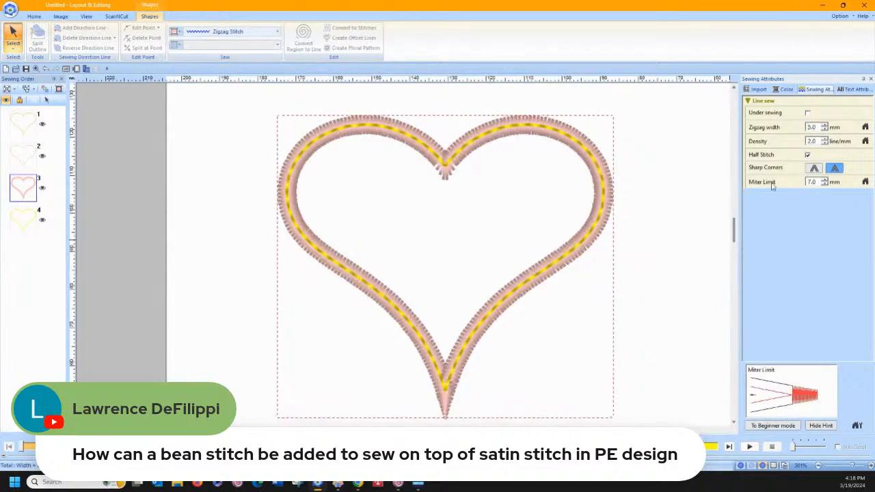
{"action": "left_click", "coordinate": [865, 140]}
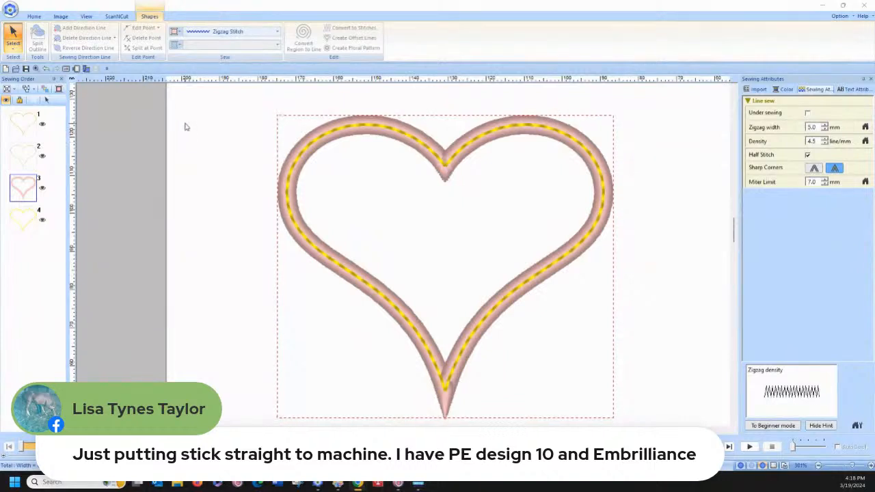
Delete all the heart outlines from the design page
{"action": "left_click", "coordinate": [182, 122]}
{"action": "left_click_drag", "start_coordinate": [230, 94], "coordinate": [641, 427]}
{"action": "key", "text": "Delete"}
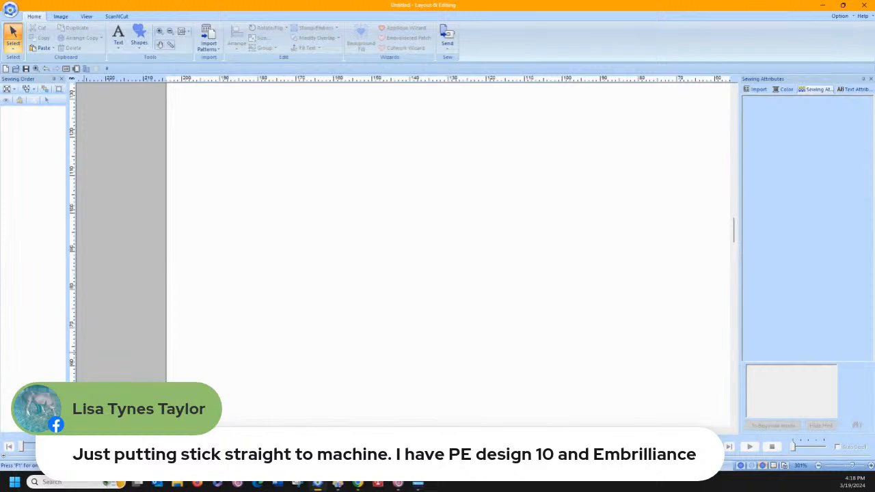
Import carrot design 33103422a.pes from the Design Library's Fruits category and reset the design page settings to default
{"action": "left_click", "coordinate": [758, 90]}
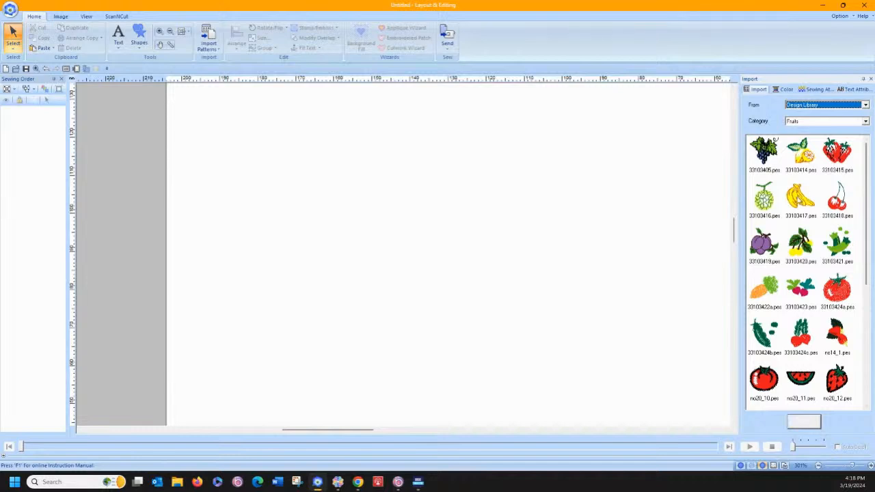
{"action": "left_click_drag", "start_coordinate": [772, 291], "coordinate": [387, 267]}
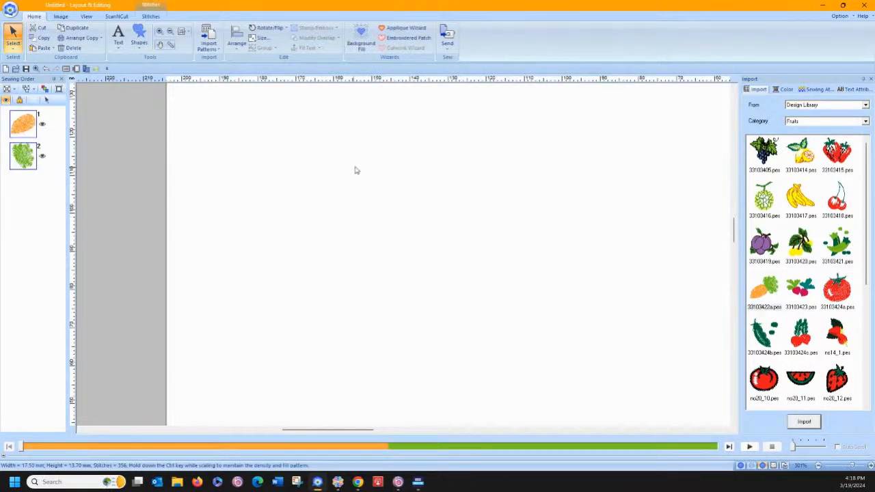
{"action": "left_click", "coordinate": [76, 68]}
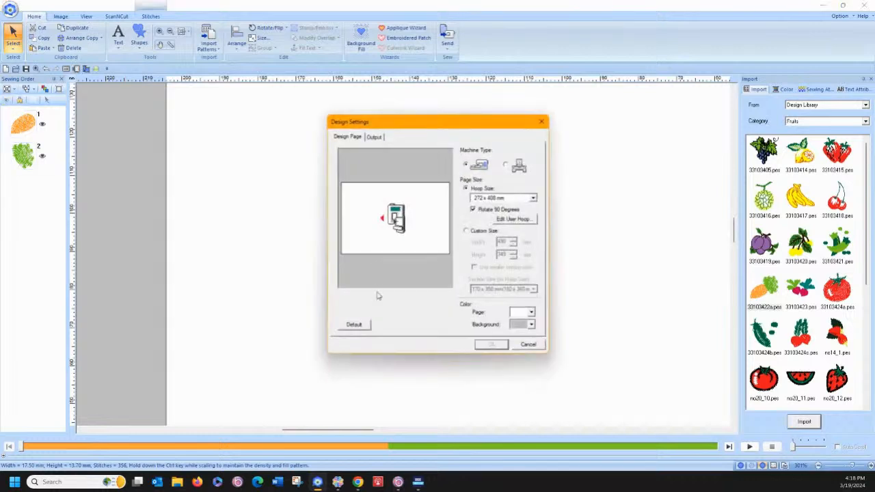
{"action": "left_click", "coordinate": [357, 324]}
{"action": "left_click", "coordinate": [491, 344]}
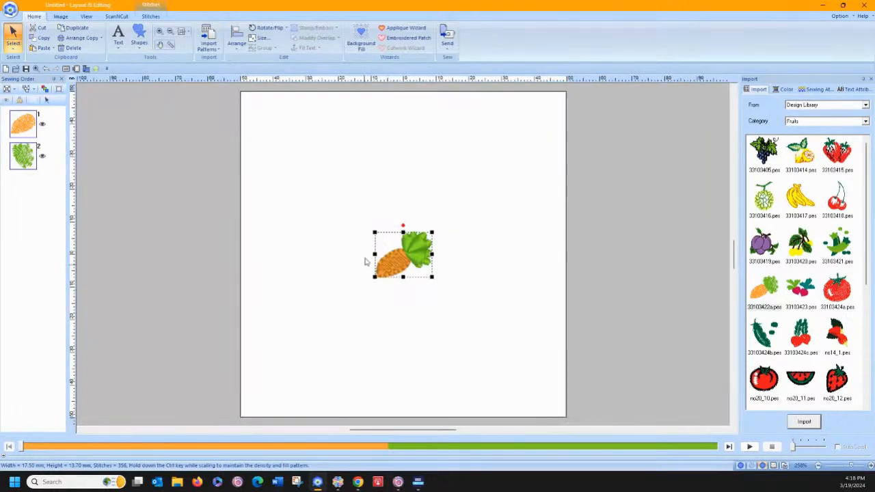
Show the carrot in stitch view and insert a stitch point inside its orange root with point editing
{"action": "left_click", "coordinate": [159, 32]}
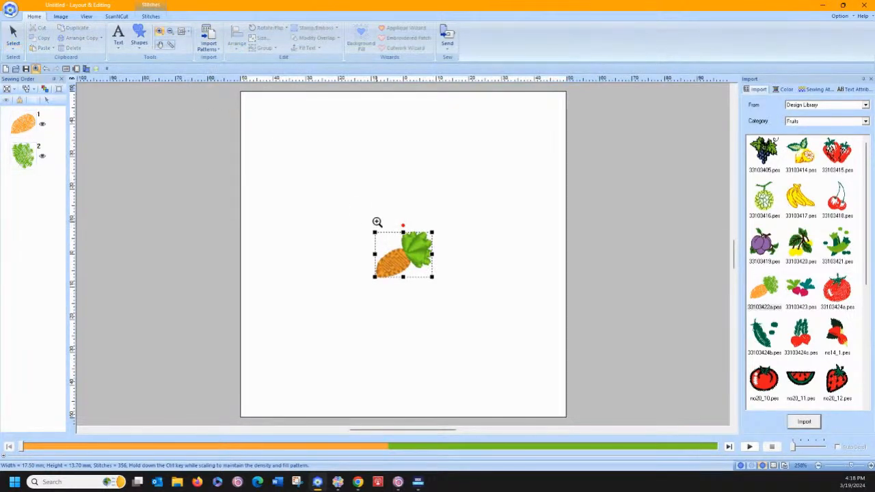
{"action": "left_click_drag", "start_coordinate": [358, 215], "coordinate": [456, 301]}
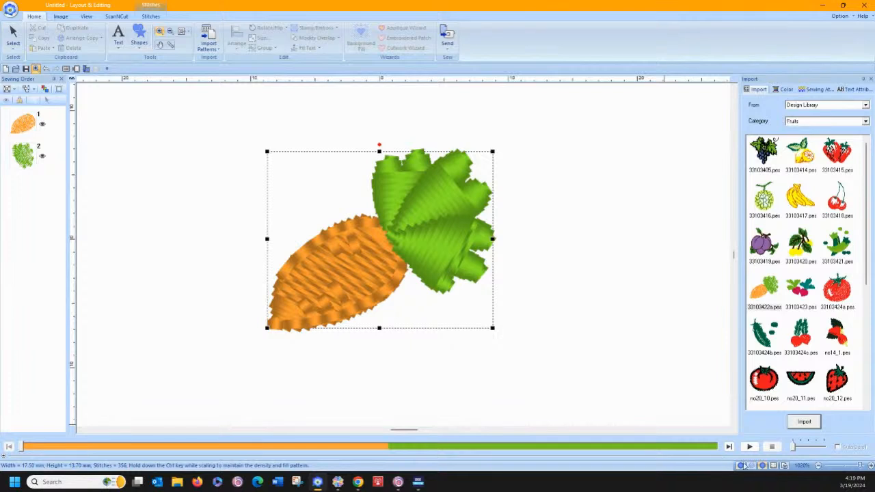
{"action": "left_click", "coordinate": [750, 466]}
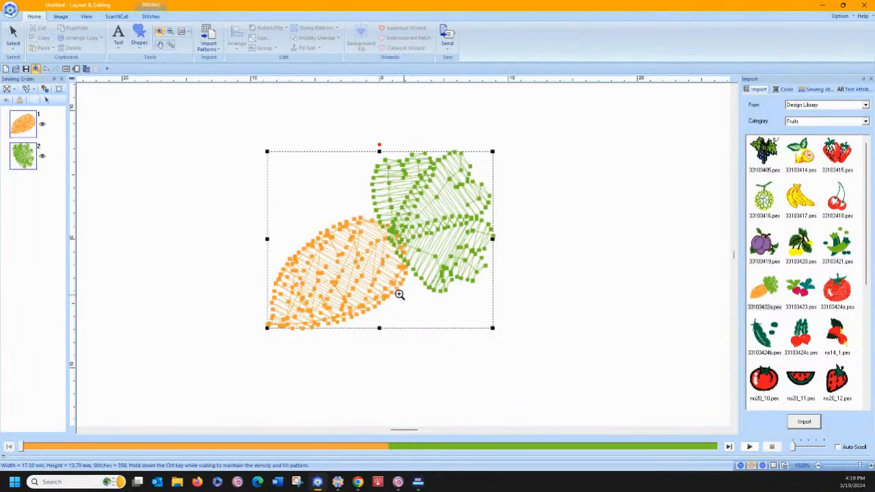
{"action": "left_click", "coordinate": [7, 54]}
{"action": "left_click", "coordinate": [41, 70]}
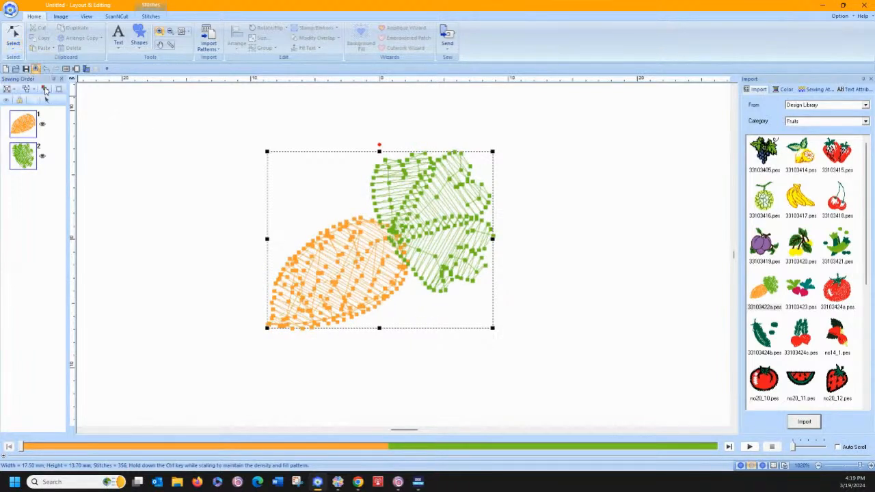
{"action": "left_click", "coordinate": [320, 279]}
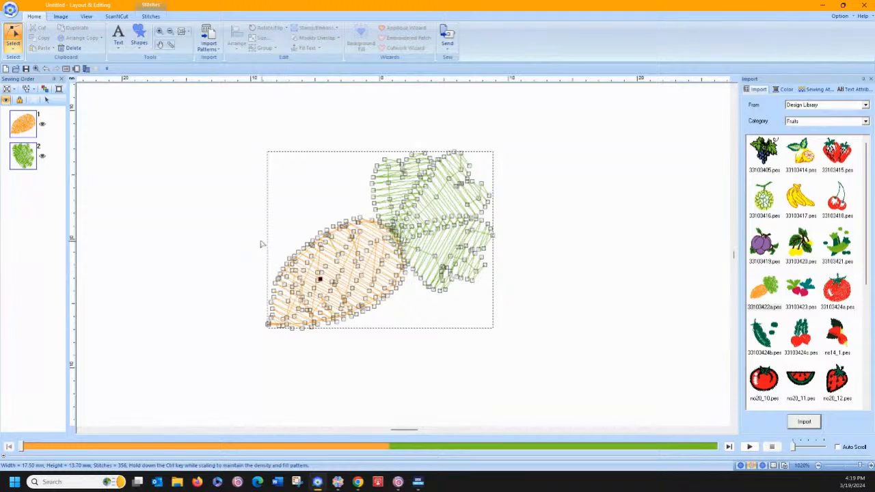
{"action": "key", "text": "Delete"}
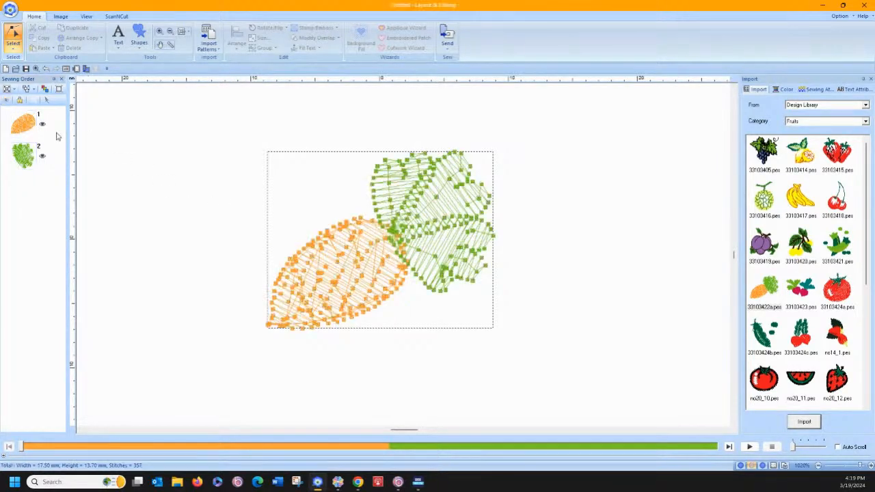
Divide the carrot design by color so the orange root and the green leaves become separate stitch objects
{"action": "left_click", "coordinate": [21, 128]}
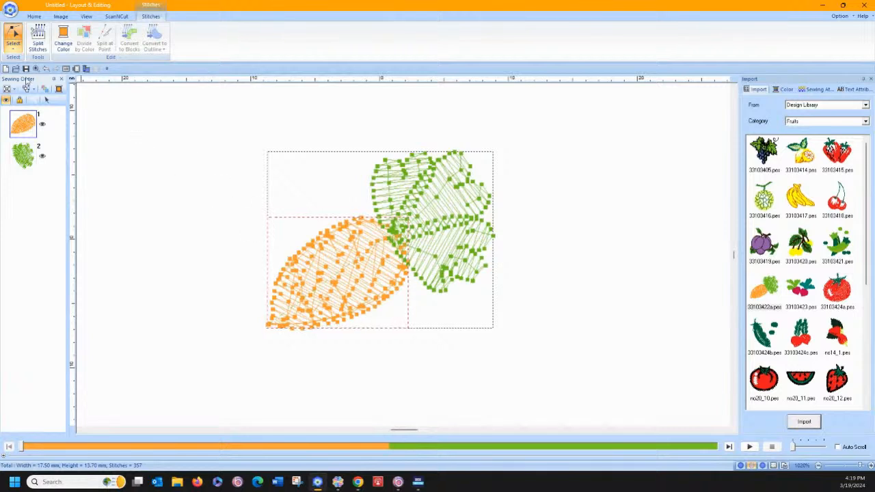
{"action": "left_click", "coordinate": [13, 34]}
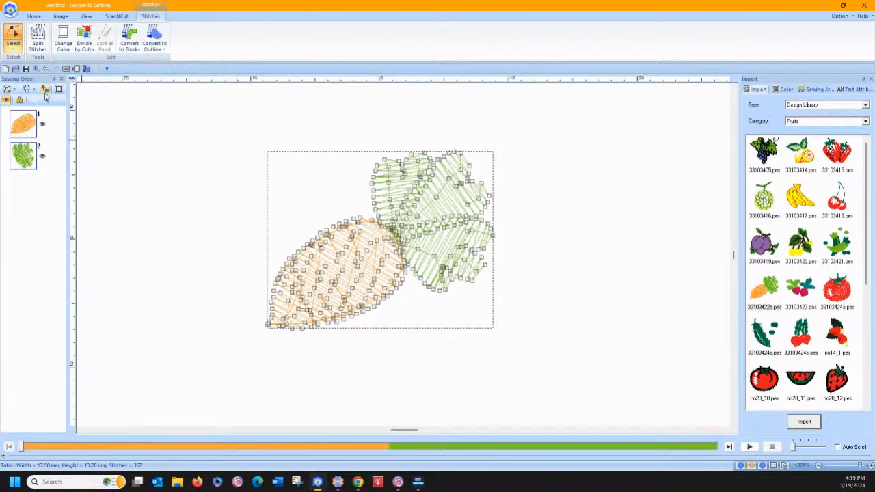
{"action": "left_click", "coordinate": [47, 101]}
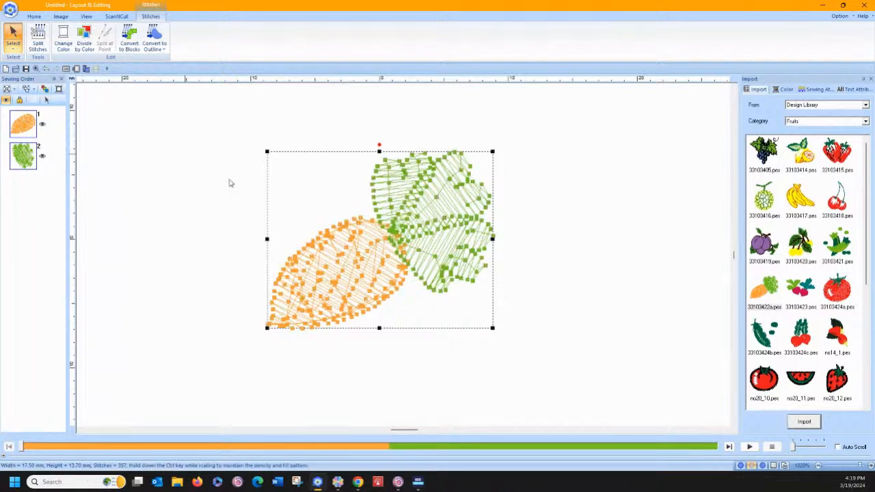
{"action": "left_click", "coordinate": [86, 43]}
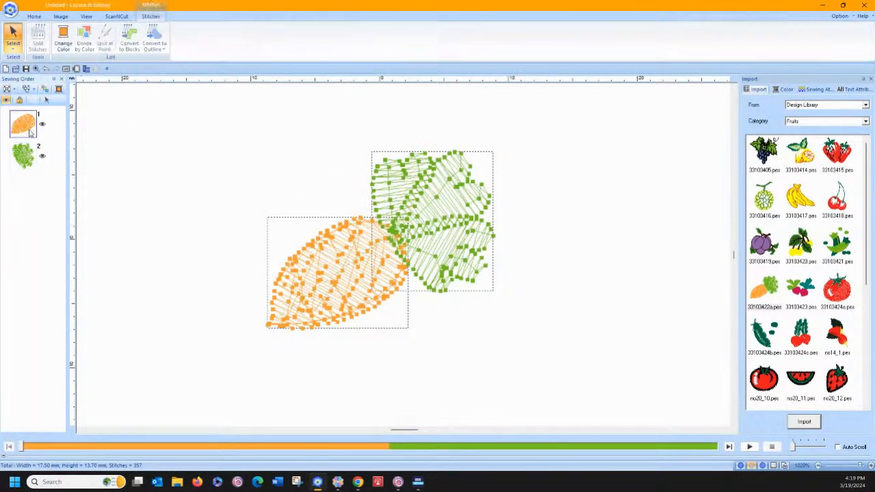
Open only the orange root for stitch point editing
{"action": "left_click", "coordinate": [30, 133]}
{"action": "left_click", "coordinate": [12, 51]}
{"action": "left_click", "coordinate": [33, 72]}
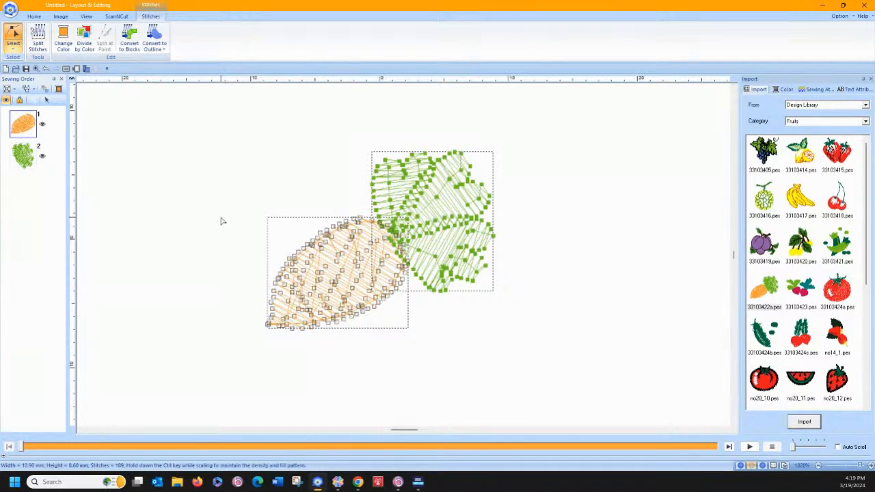
Try pulling one stitch point near the root's pointed tip well outside the shape
{"action": "left_click", "coordinate": [269, 326]}
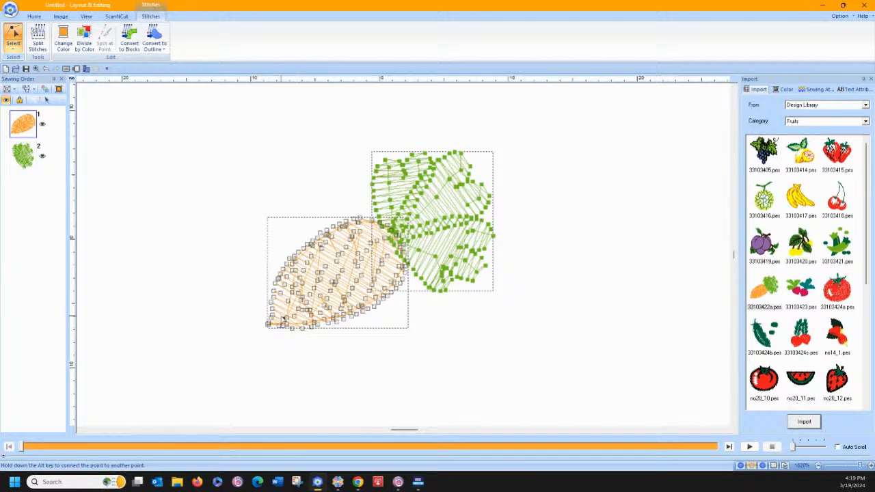
{"action": "left_click_drag", "start_coordinate": [284, 318], "coordinate": [222, 287]}
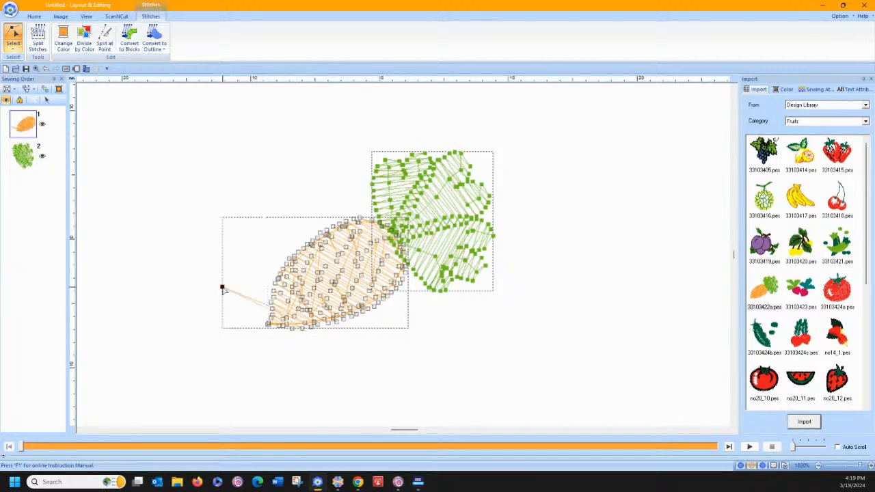
{"action": "left_click", "coordinate": [46, 68]}
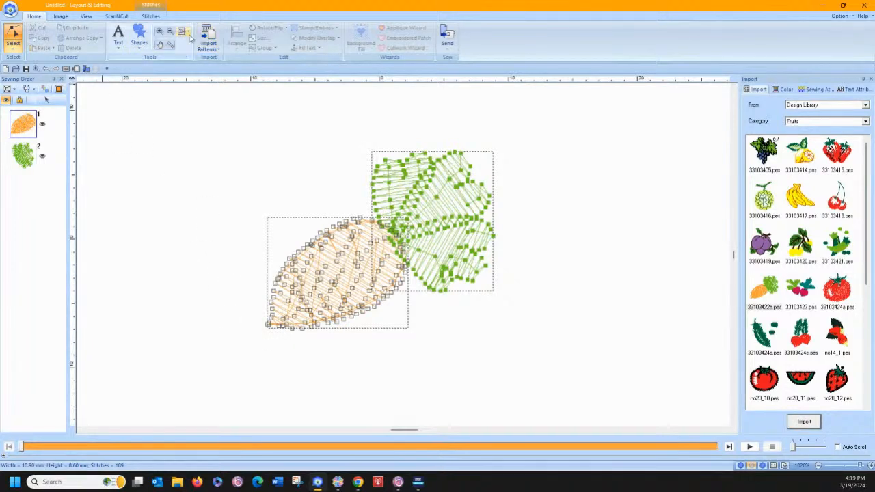
Insert three extra stitch points at the orange root's pointed tip and cluster them closely as small locking stitches
{"action": "left_click", "coordinate": [189, 32]}
{"action": "left_click", "coordinate": [193, 53]}
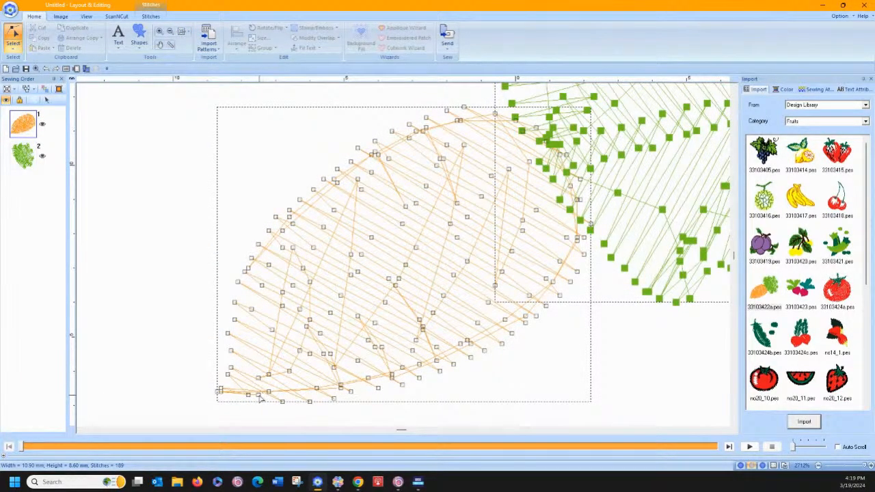
{"action": "mouse_move", "coordinate": [260, 399]}
{"action": "left_mouse_down"}
{"action": "mouse_move", "coordinate": [258, 409]}
{"action": "mouse_move", "coordinate": [260, 399]}
{"action": "left_mouse_up"}
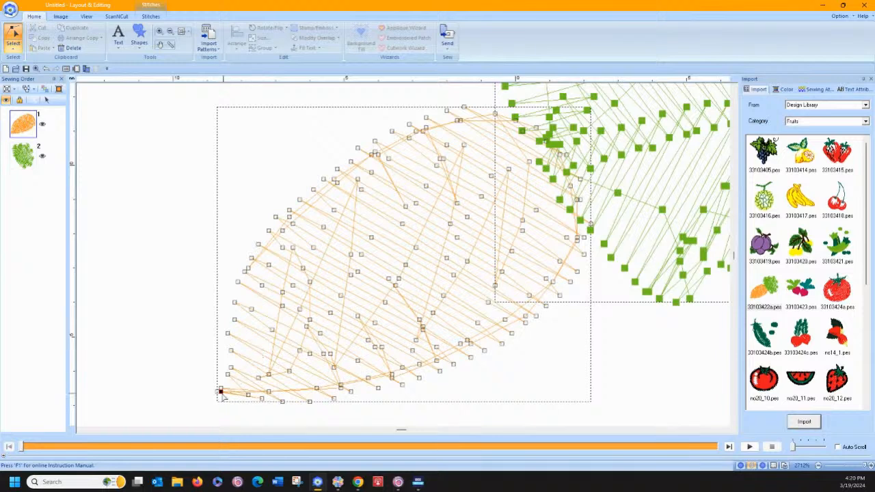
{"action": "left_click_drag", "start_coordinate": [220, 393], "coordinate": [228, 415]}
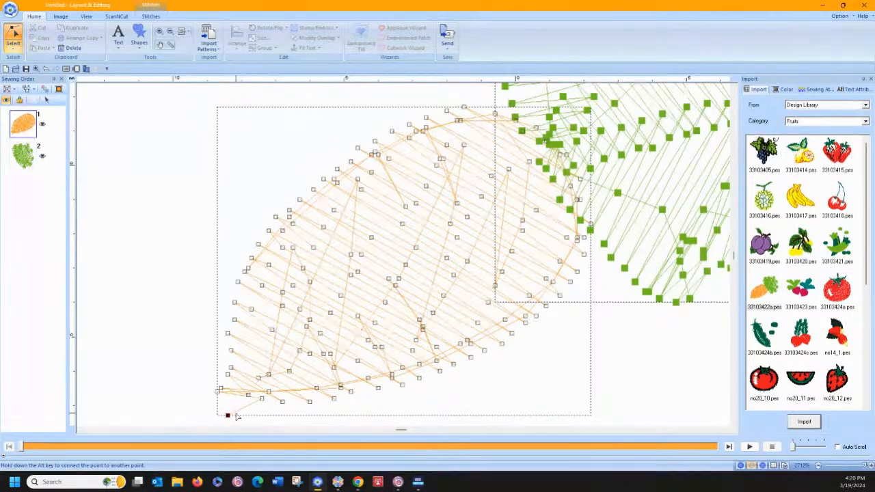
{"action": "left_click", "coordinate": [239, 413]}
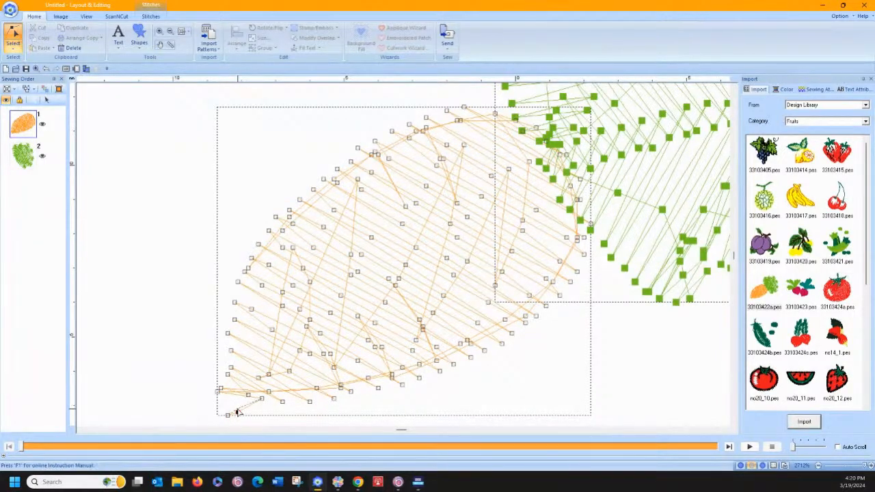
{"action": "left_click", "coordinate": [224, 391]}
{"action": "left_click", "coordinate": [225, 402]}
{"action": "left_click_drag", "start_coordinate": [225, 403], "coordinate": [224, 385]}
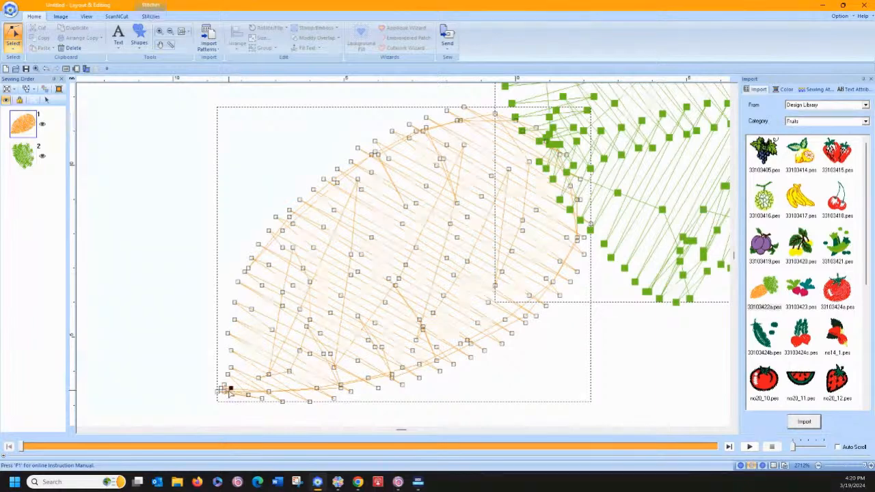
{"action": "left_click", "coordinate": [189, 399]}
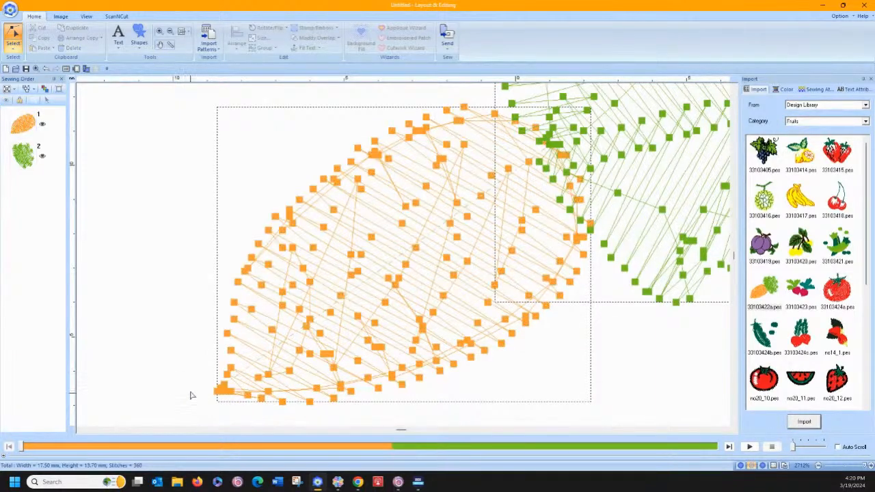
Reposition a stitch point inside the root near its tip, insert two points close to it, and leave point editing
{"action": "double_click", "coordinate": [284, 321]}
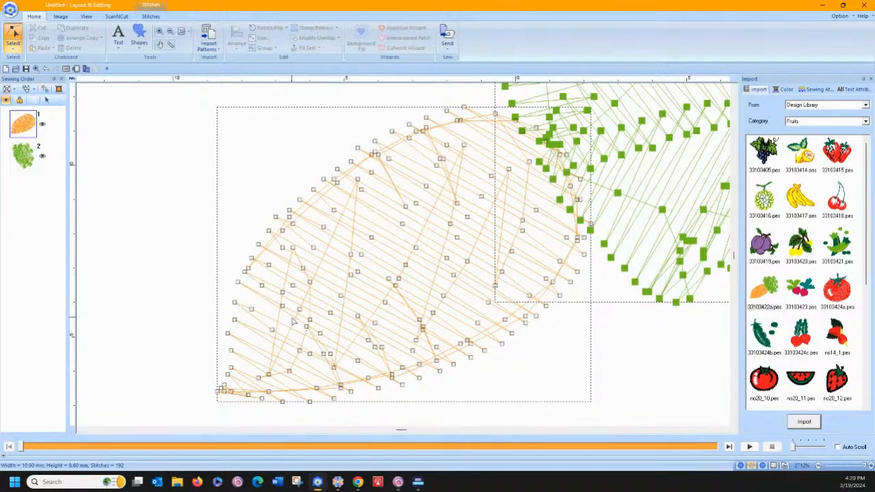
{"action": "left_click", "coordinate": [254, 361]}
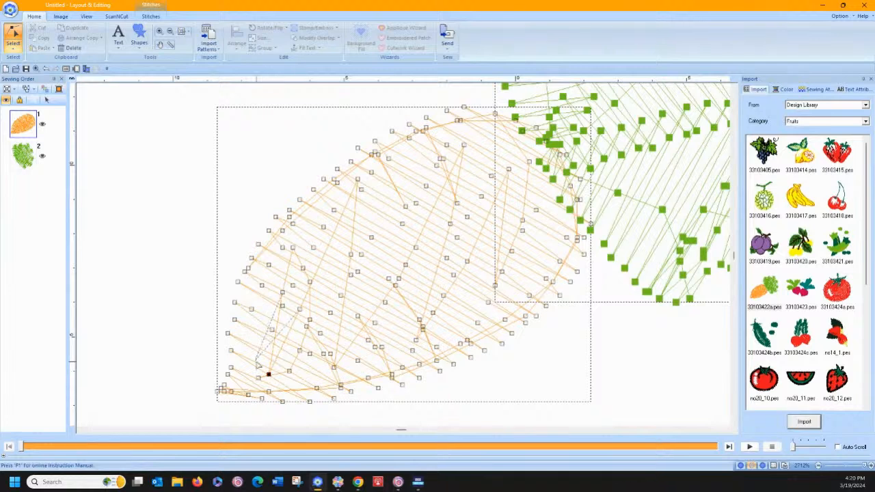
{"action": "left_click", "coordinate": [268, 369]}
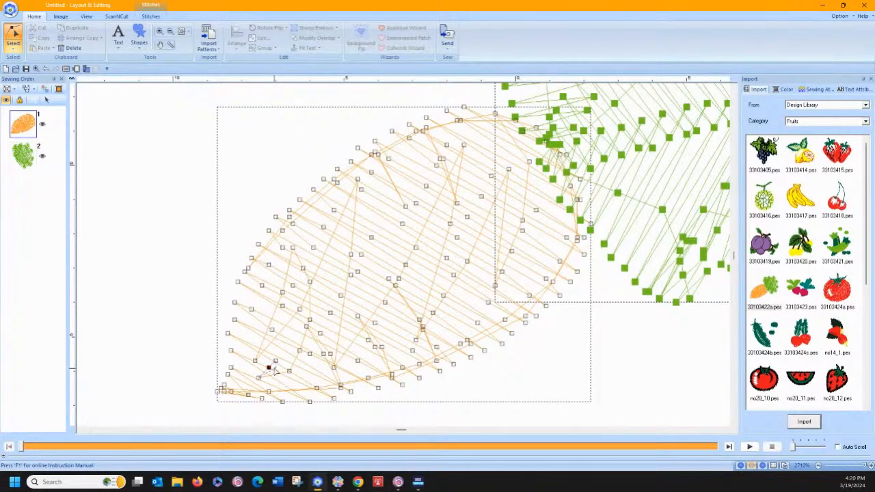
{"action": "mouse_move", "coordinate": [269, 368]}
{"action": "left_mouse_down"}
{"action": "mouse_move", "coordinate": [273, 362]}
{"action": "mouse_move", "coordinate": [329, 403]}
{"action": "mouse_move", "coordinate": [257, 363]}
{"action": "left_mouse_up"}
{"action": "key", "text": "ctrl+z"}
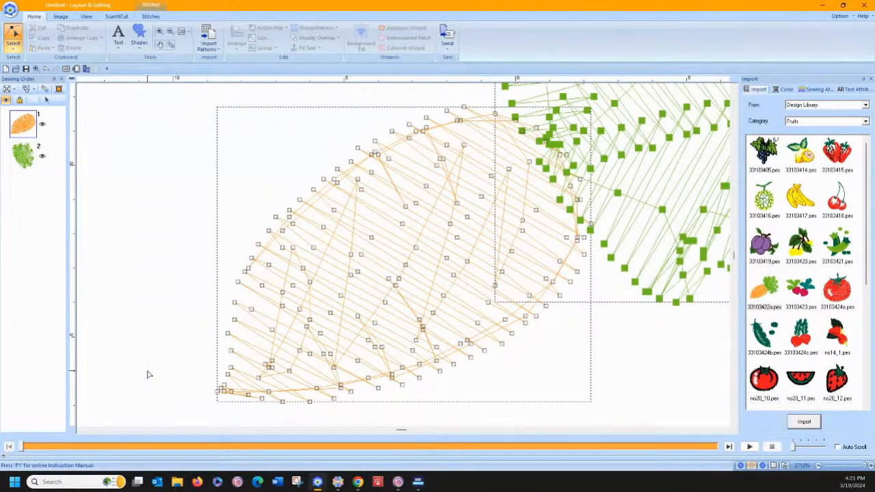
{"action": "key", "text": "Tab"}
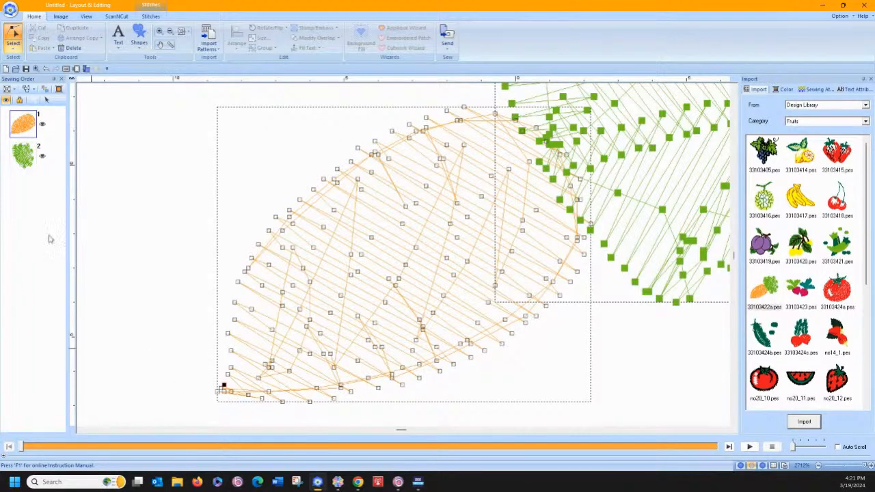
{"action": "left_click", "coordinate": [13, 43]}
{"action": "left_click", "coordinate": [13, 73]}
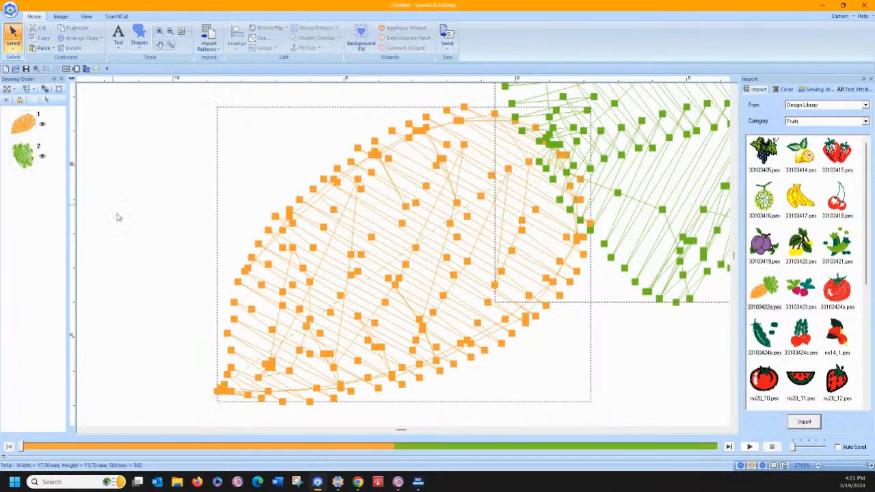